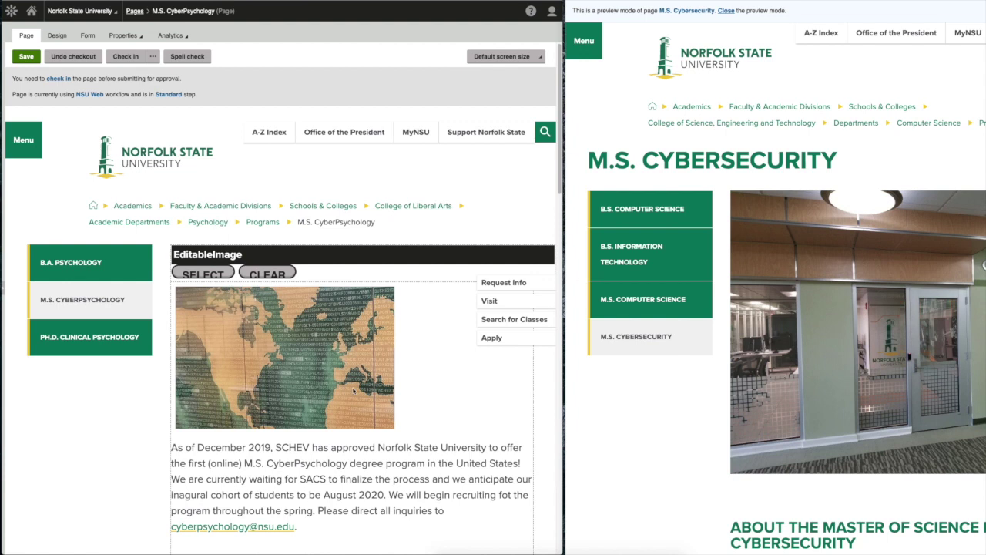
Step: Inspect the "About the Master of Science in Cybersecurity" heading on the M.S. Cybersecurity preview page to check which HTML tag it uses
{"action": "scroll", "coordinate": [353, 391], "scroll_direction": "down", "scroll_amount": 5}
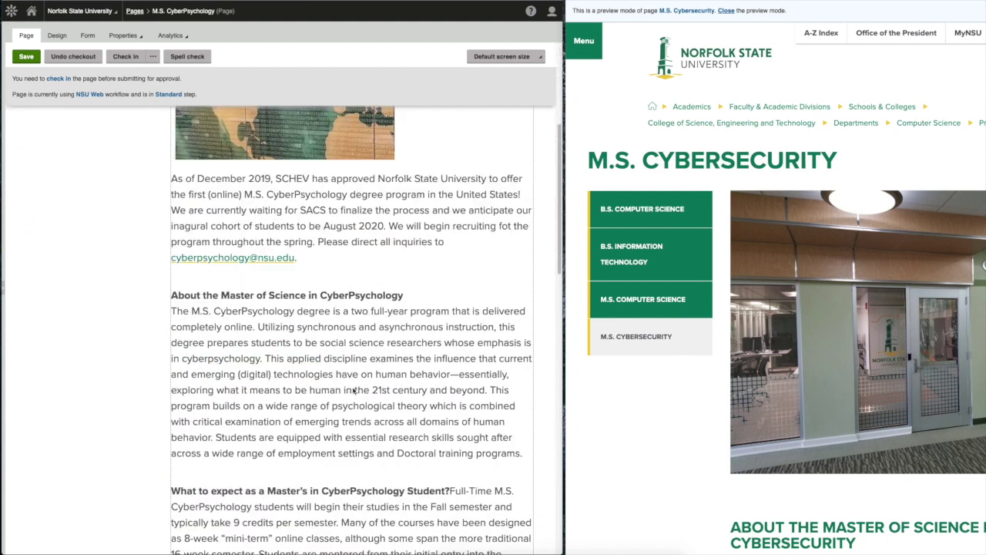
{"action": "left_click", "coordinate": [251, 211]}
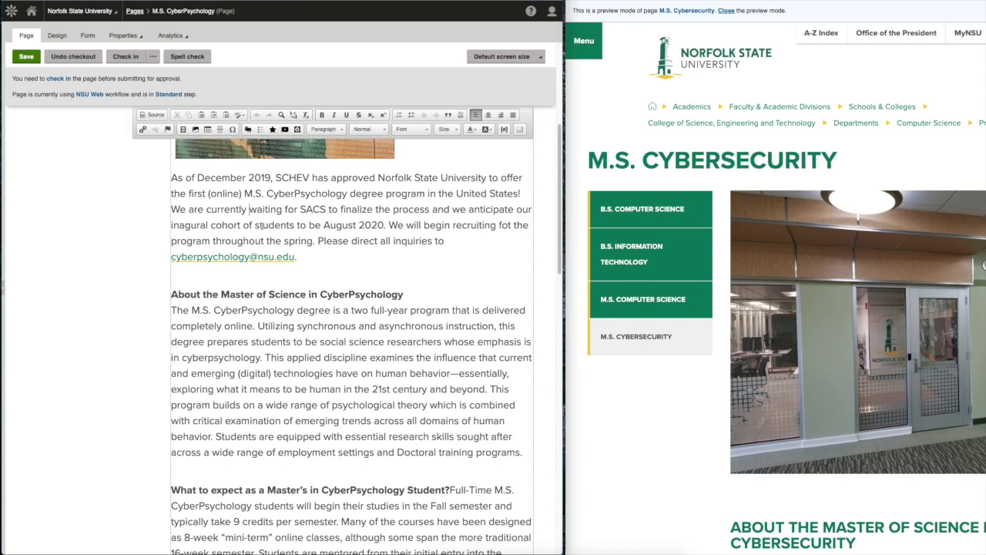
{"action": "scroll", "coordinate": [712, 291], "scroll_direction": "down", "scroll_amount": 6}
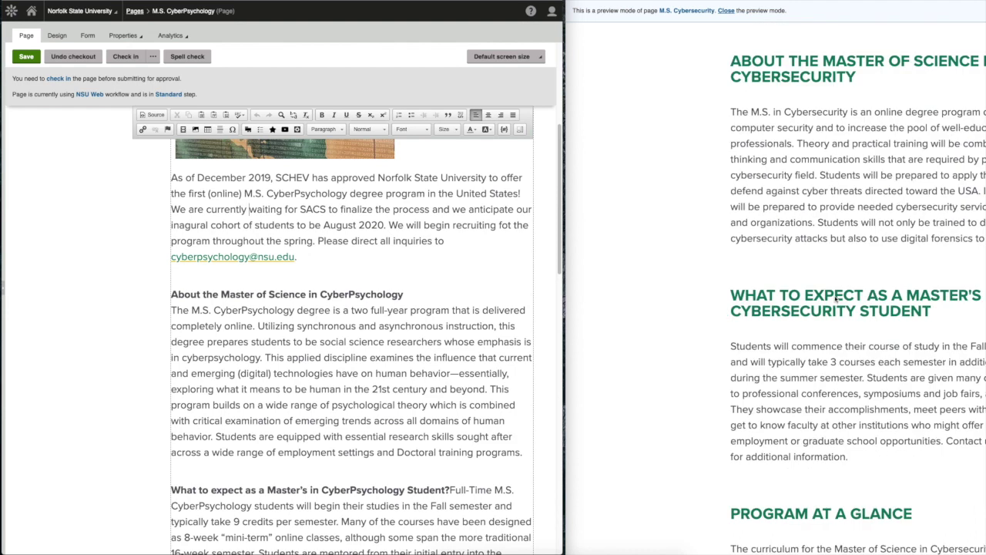
{"action": "left_click", "coordinate": [780, 62]}
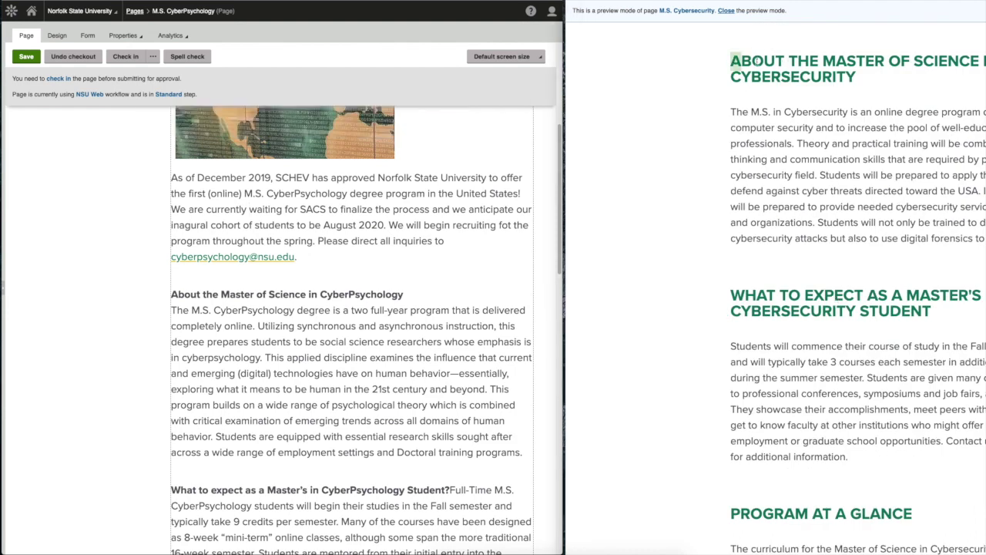
{"action": "left_click_drag", "start_coordinate": [755, 60], "coordinate": [862, 77]}
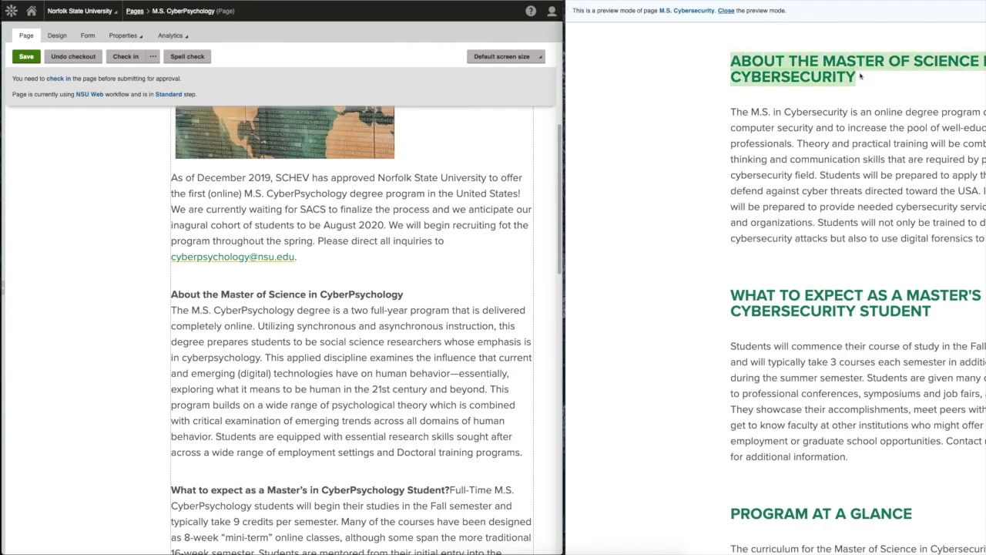
{"action": "right_click", "coordinate": [819, 76]}
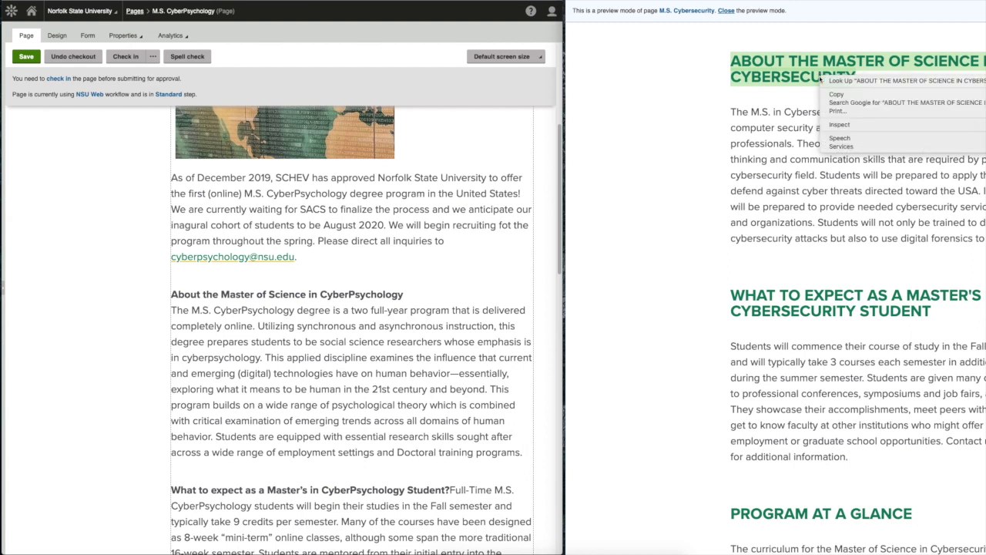
{"action": "left_click", "coordinate": [844, 128]}
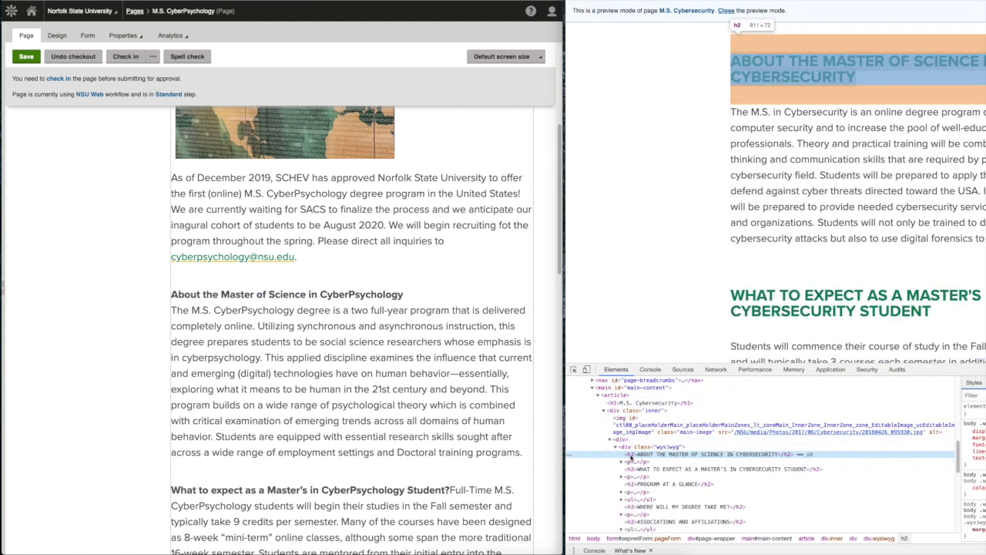
Step: Remove the bold from "About the Master of Science in CyberPsychology" and separate it from the text below as its own paragraph
{"action": "left_click", "coordinate": [309, 295]}
{"action": "left_click_drag", "start_coordinate": [411, 294], "coordinate": [171, 295]}
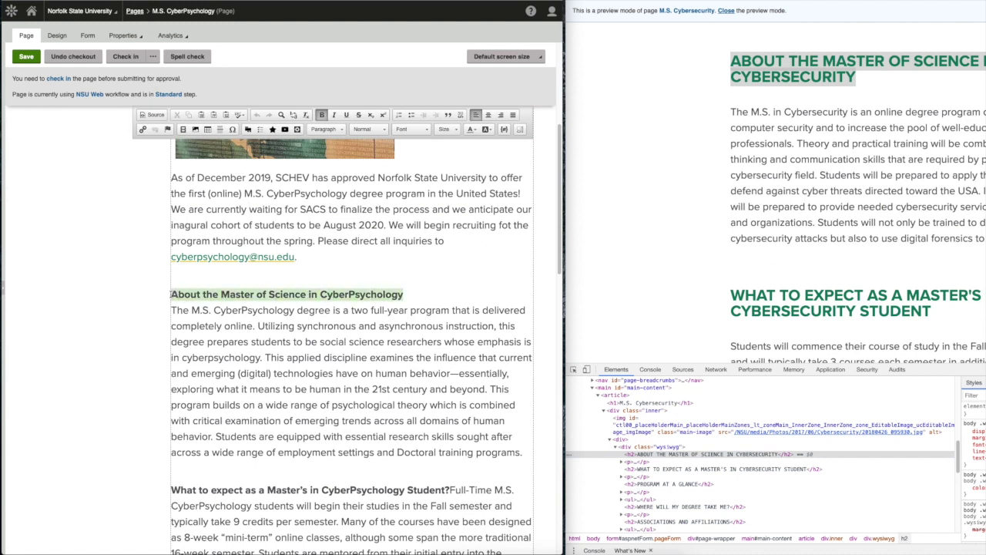
{"action": "left_click", "coordinate": [325, 116]}
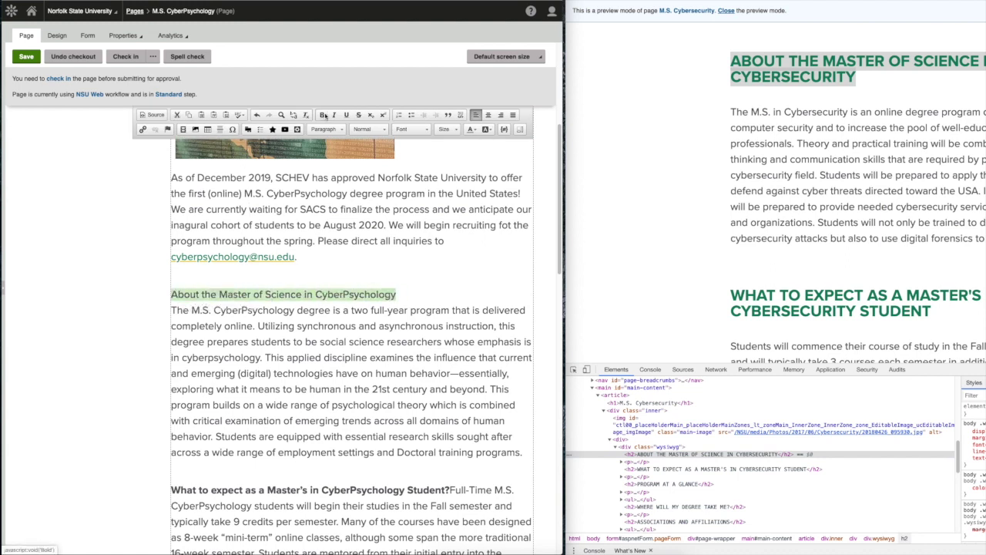
{"action": "left_click", "coordinate": [400, 294]}
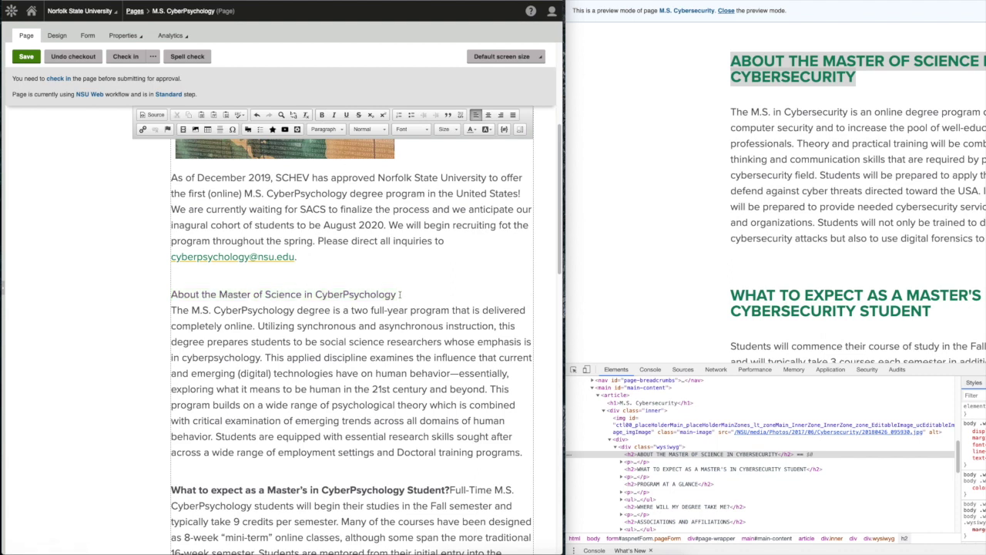
{"action": "key", "text": "Return"}
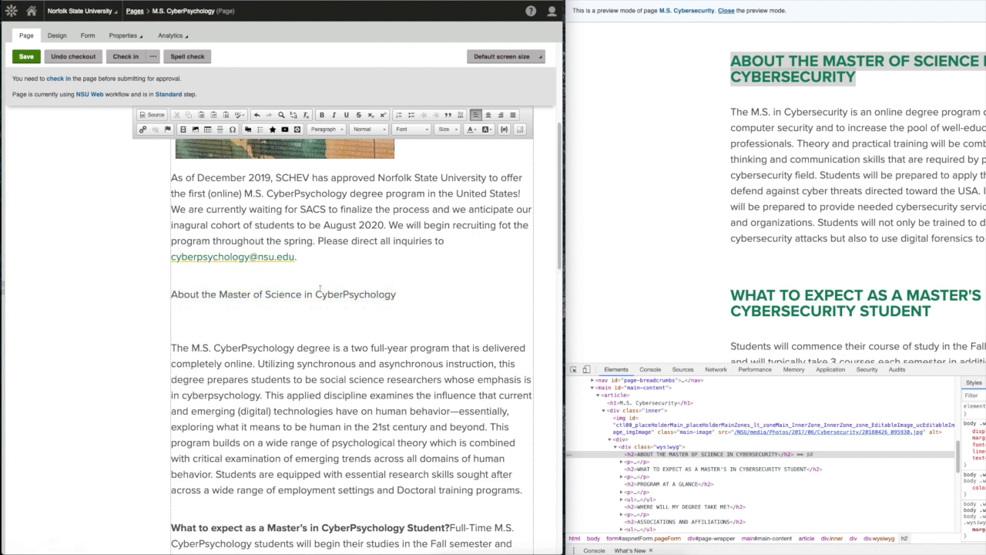
Step: Format "About the Master of Science in CyberPsychology" as Heading 2 and delete the empty line beneath it
{"action": "triple_click", "coordinate": [140, 295]}
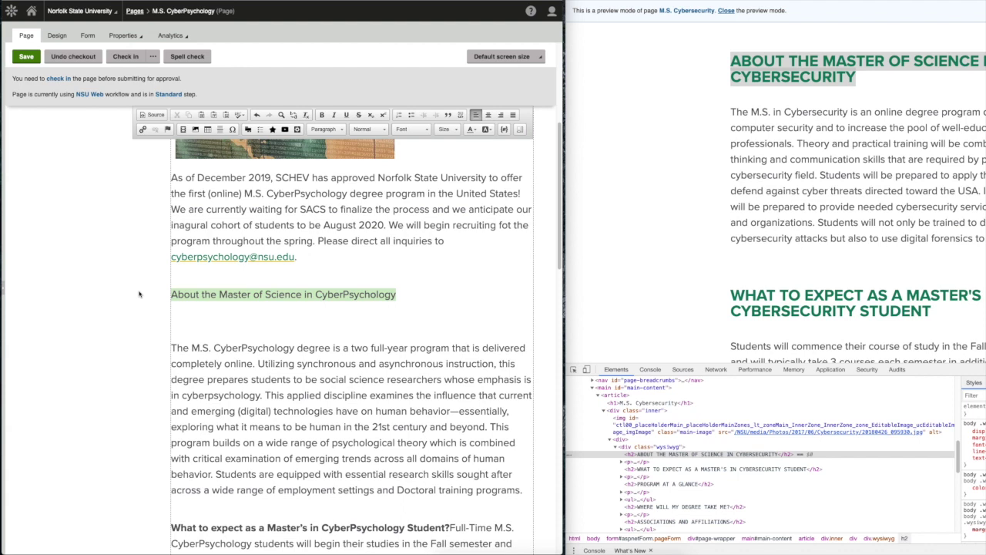
{"action": "left_click", "coordinate": [324, 128]}
{"action": "left_click", "coordinate": [329, 186]}
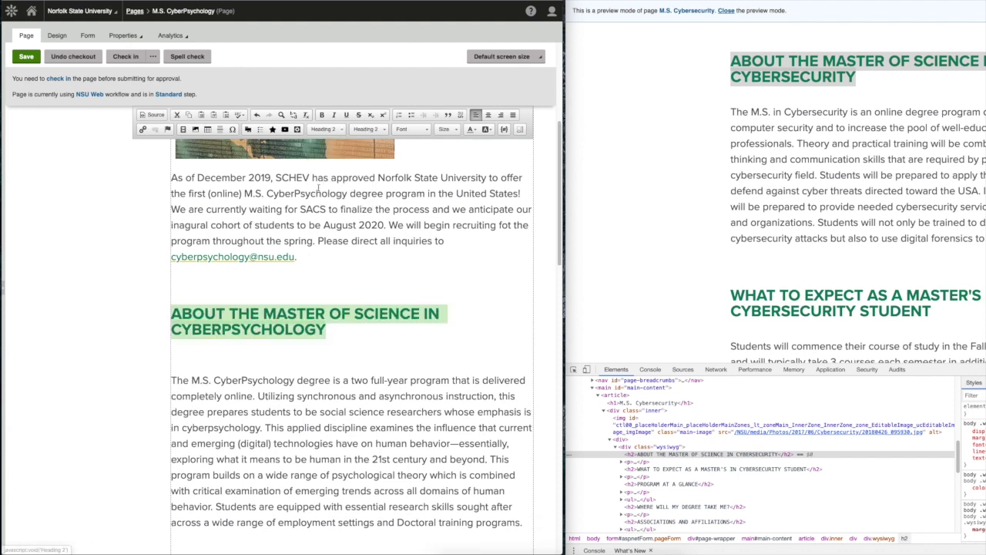
{"action": "left_click", "coordinate": [229, 357]}
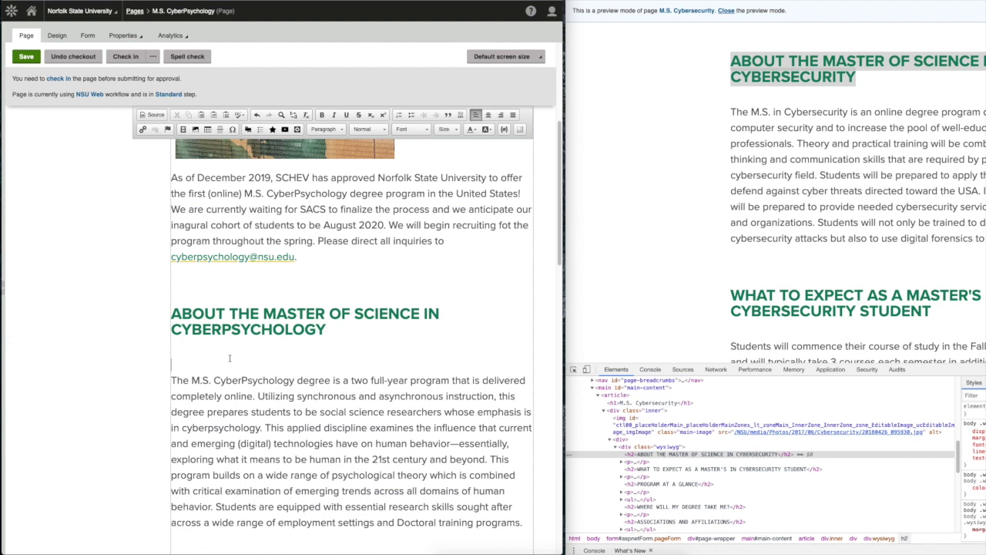
{"action": "key", "text": "Delete"}
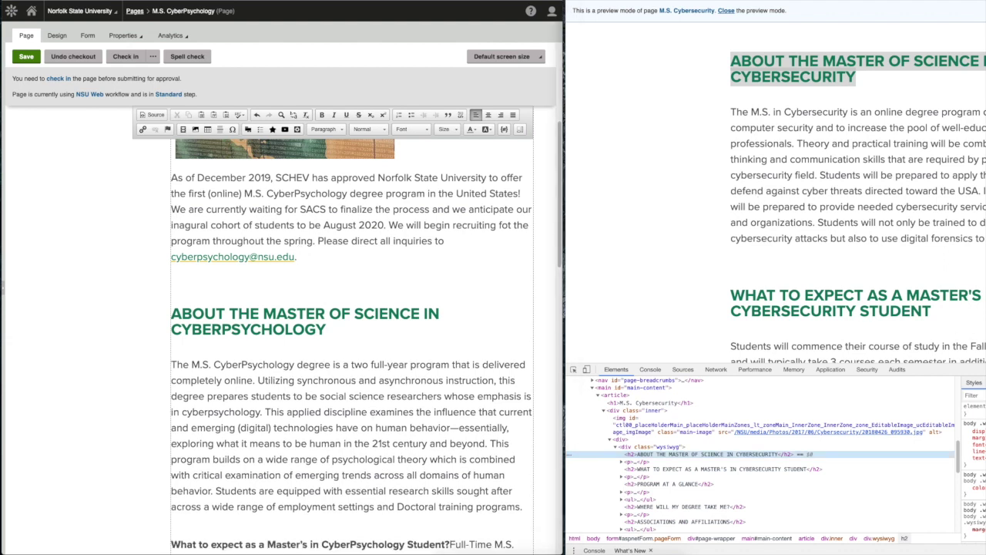
Step: Close the preview page's developer tools and split "What to expect as a Master's in CyberPsychology Student?" from the "Full-Time M.S." text into its own paragraph
{"action": "key", "text": "super+alt+i"}
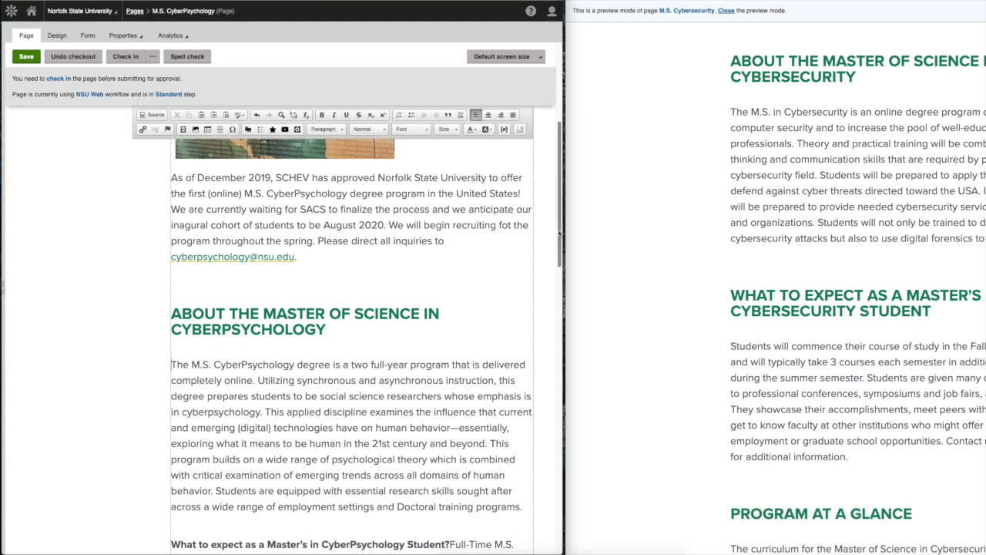
{"action": "scroll", "coordinate": [560, 250], "scroll_direction": "down", "scroll_amount": 1}
{"action": "scroll", "coordinate": [560, 251], "scroll_direction": "down", "scroll_amount": 5}
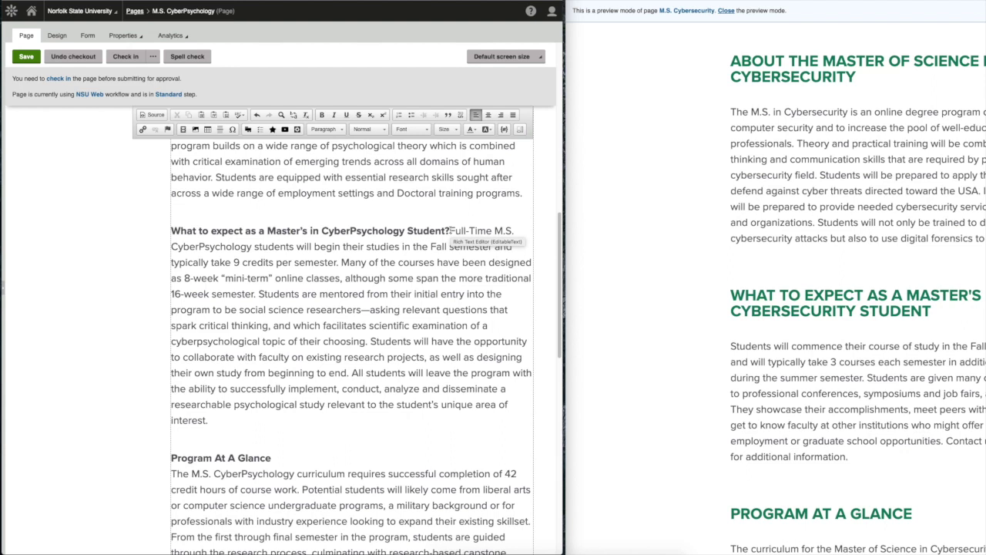
{"action": "left_click", "coordinate": [450, 230]}
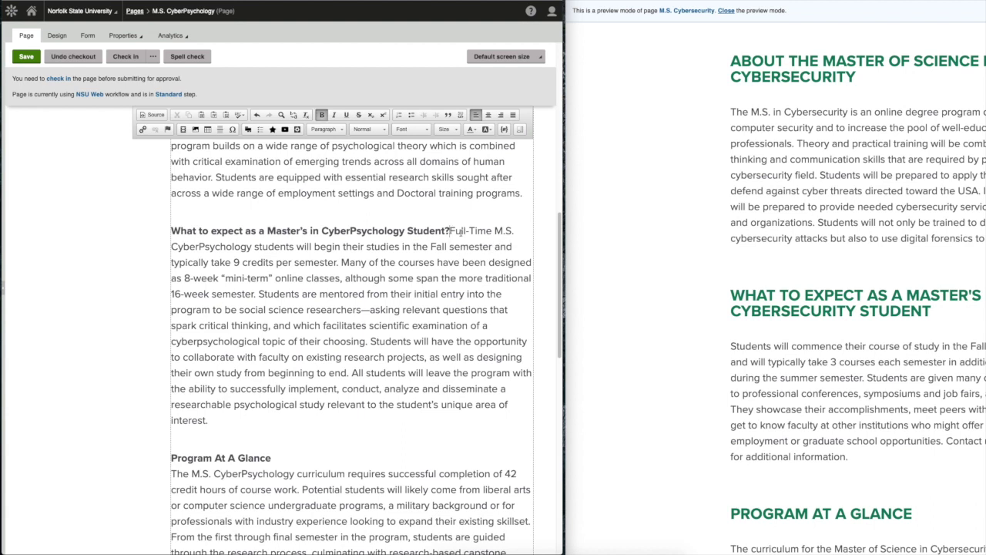
{"action": "key", "text": "Return"}
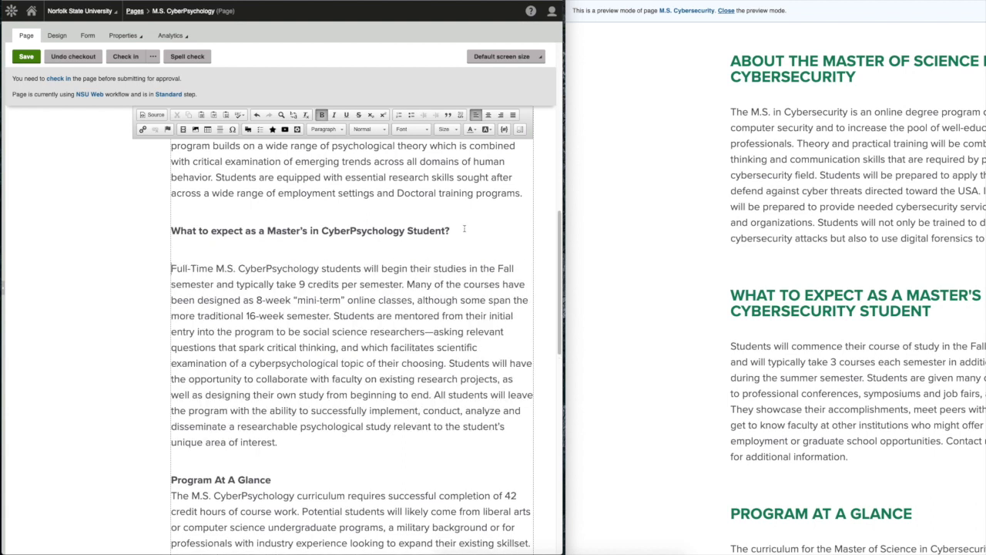
Step: Remove the bold from "What to expect as a Master's in CyberPsychology Student?" and format it as Heading 2
{"action": "left_click_drag", "start_coordinate": [462, 230], "coordinate": [163, 234]}
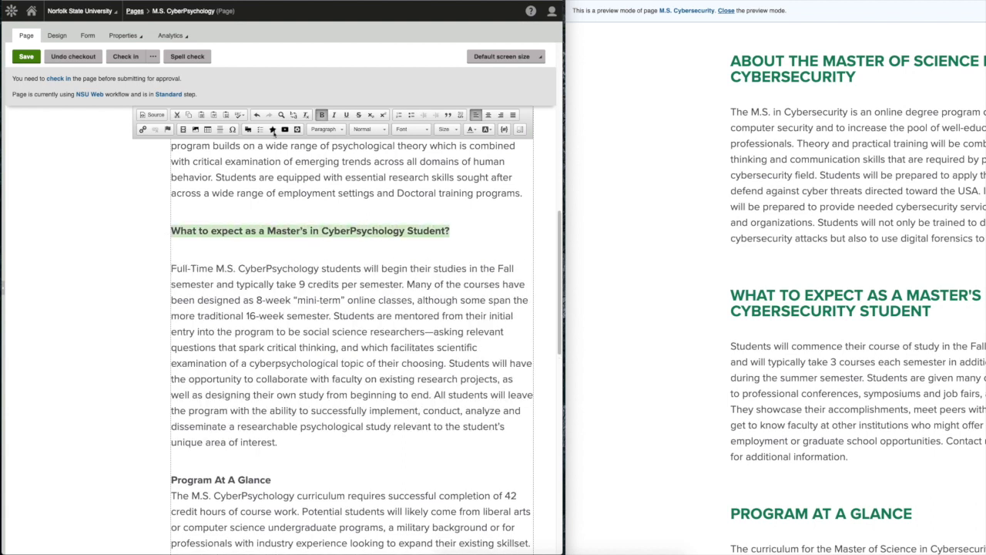
{"action": "left_click", "coordinate": [322, 115]}
{"action": "left_click", "coordinate": [325, 130]}
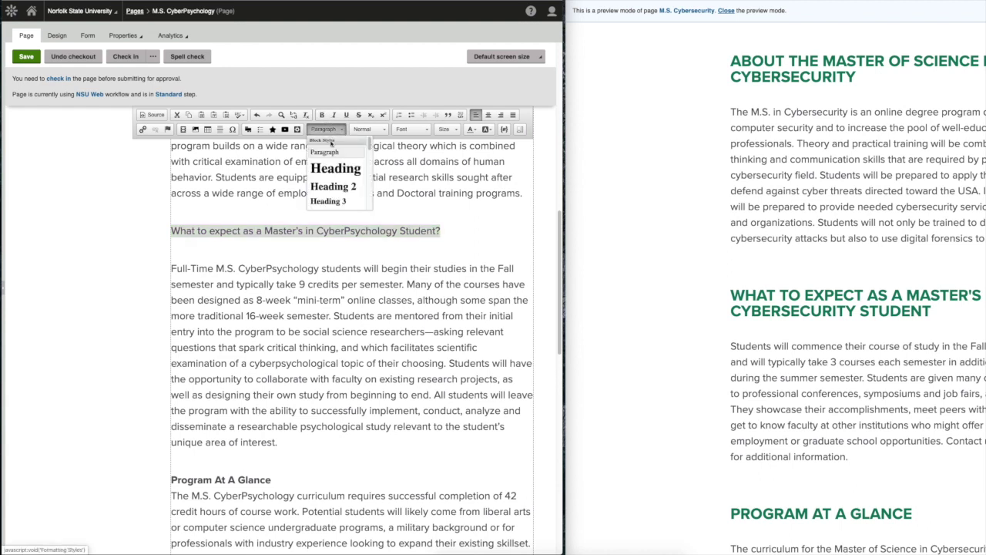
{"action": "left_click", "coordinate": [333, 187]}
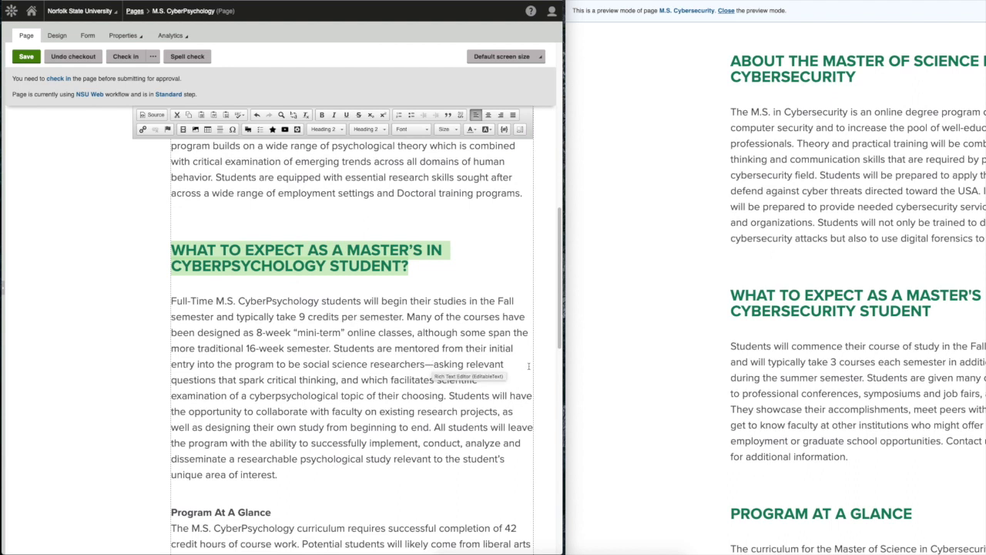
{"action": "left_click_drag", "start_coordinate": [559, 302], "coordinate": [563, 355]}
{"action": "left_click", "coordinate": [489, 198]}
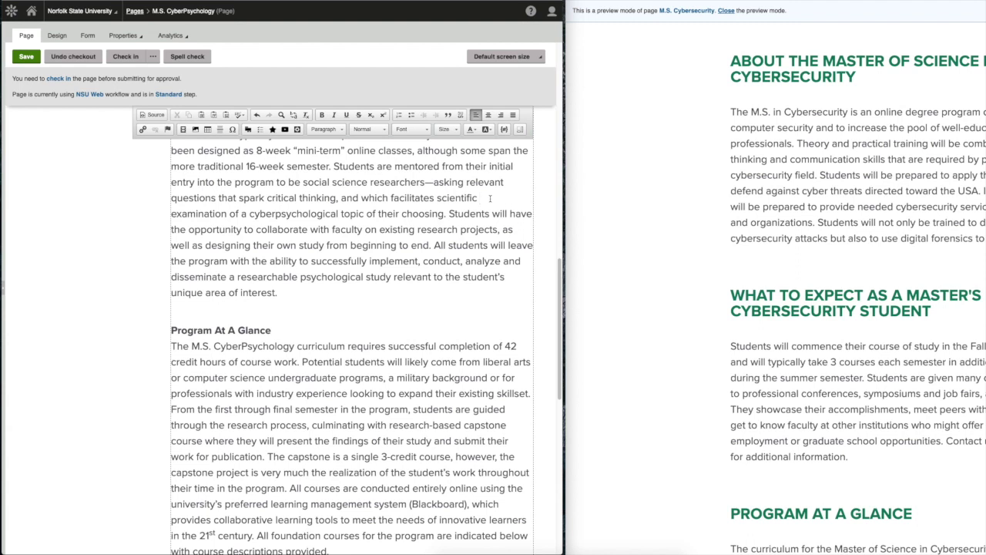
{"action": "key", "text": "Delete"}
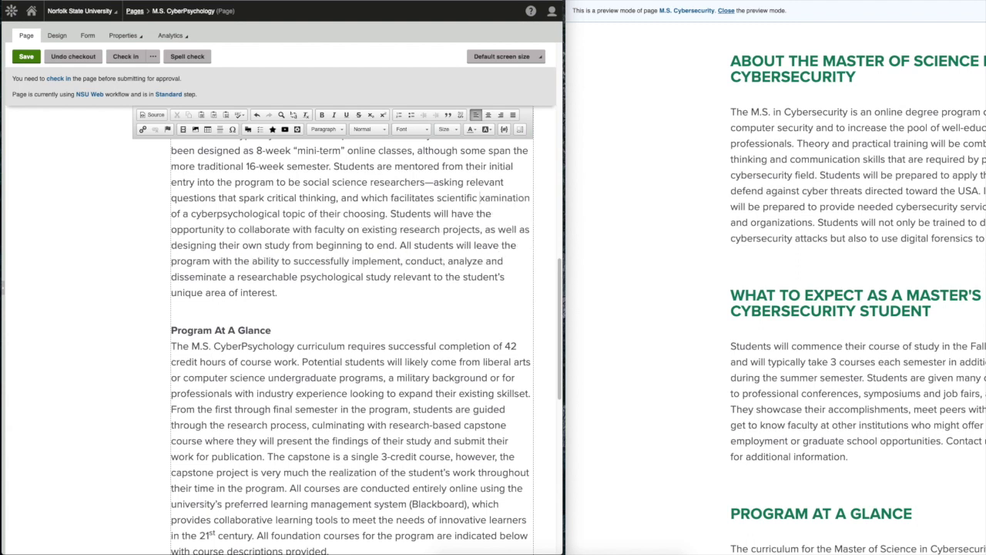
{"action": "type", "text": "e"}
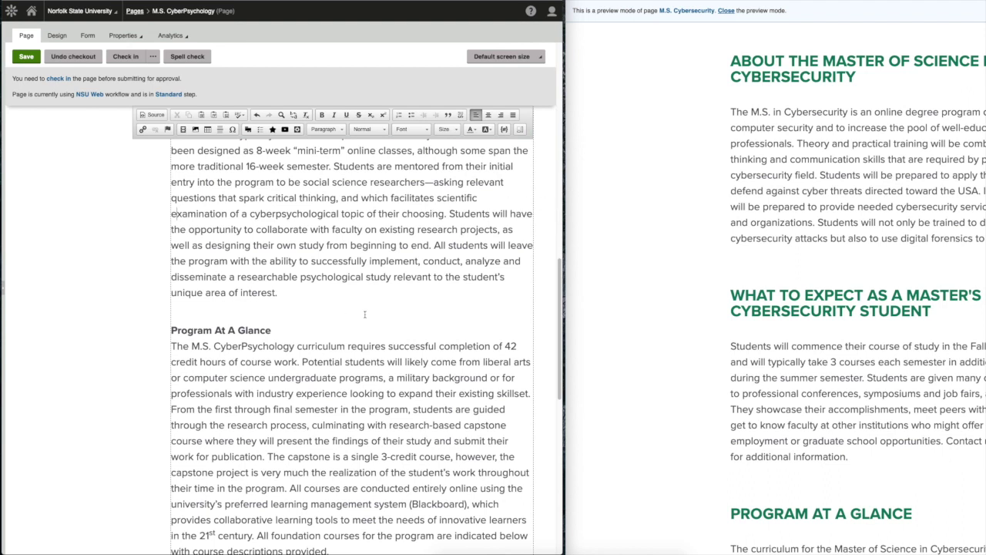
Step: Separate the "Program At A Glance" line from the curriculum text below it as its own paragraph
{"action": "scroll", "coordinate": [732, 364], "scroll_direction": "down", "scroll_amount": 4}
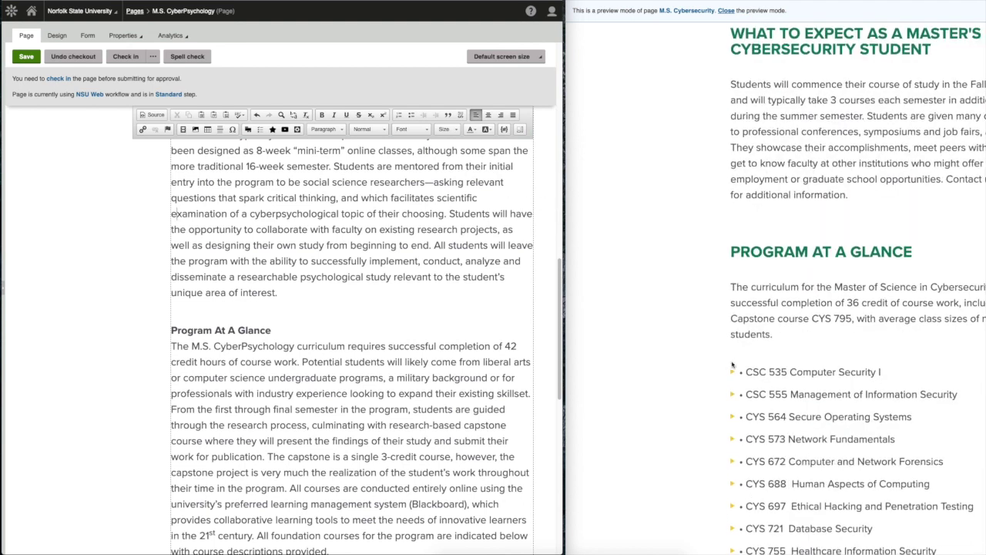
{"action": "left_click", "coordinate": [284, 332]}
{"action": "key", "text": "Return"}
Step: Turn "Program At A Glance" into a Heading 2 without manual bold and delete the empty line beneath it
{"action": "left_click_drag", "start_coordinate": [296, 327], "coordinate": [140, 331]}
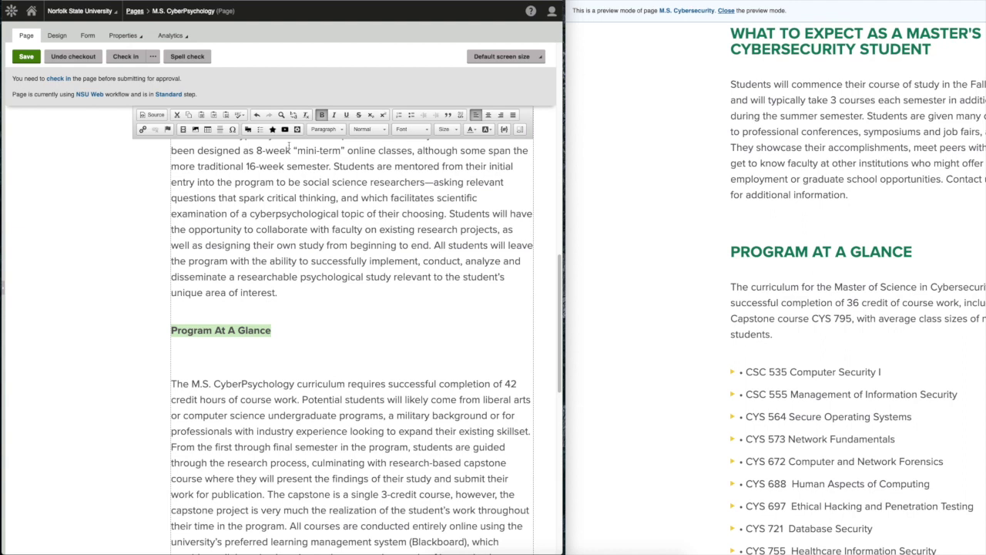
{"action": "left_click", "coordinate": [325, 128]}
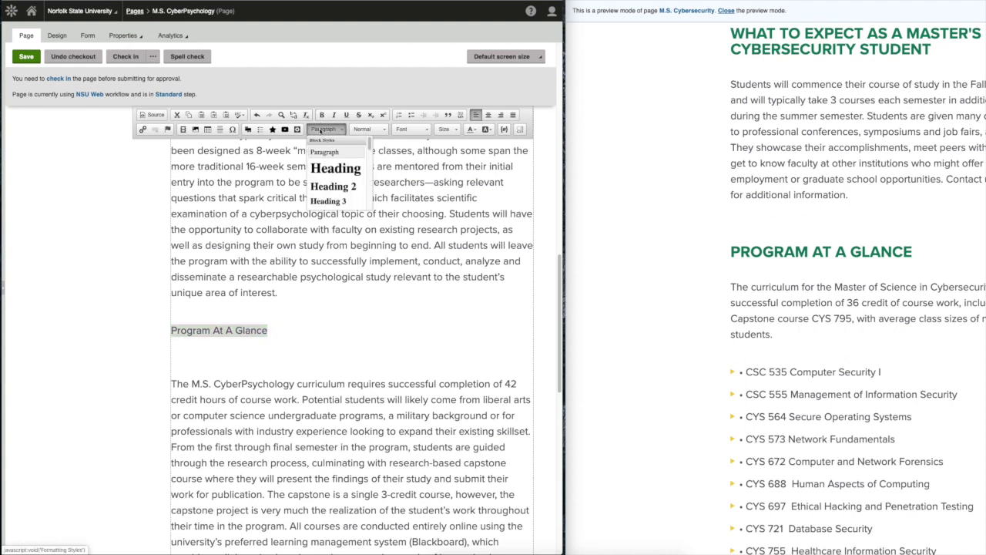
{"action": "left_click", "coordinate": [329, 185]}
{"action": "left_click", "coordinate": [183, 381]}
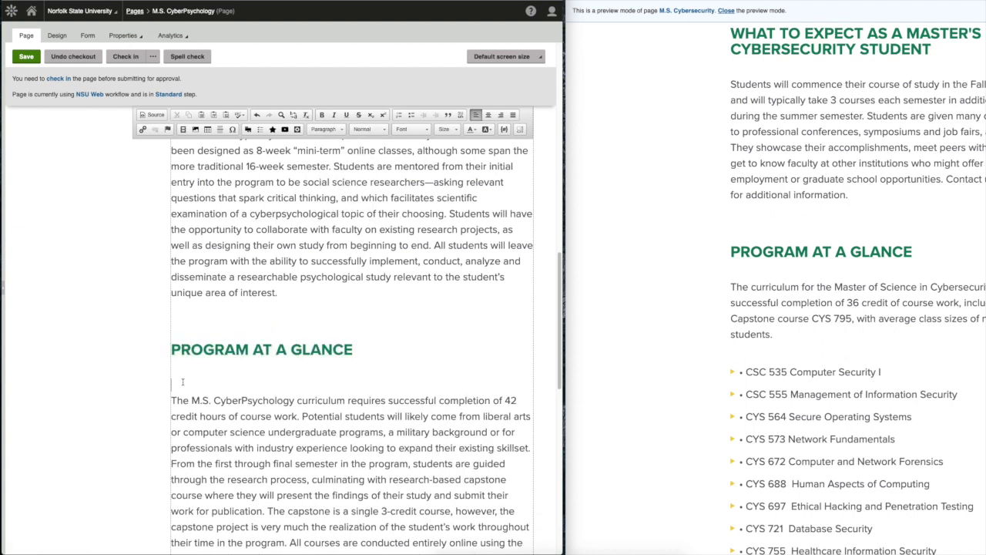
{"action": "key", "text": "Delete"}
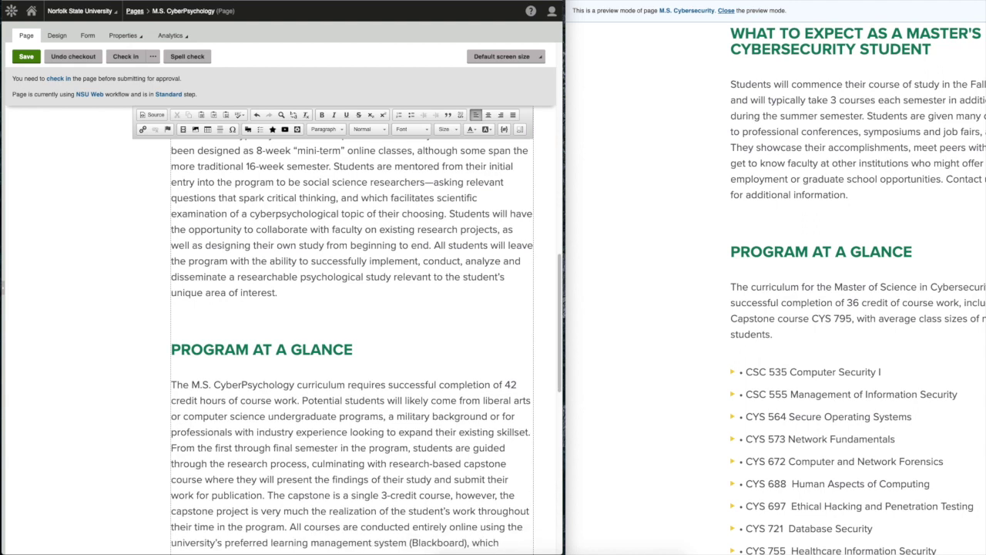
Step: Separate the "Where Will My Degree Take Me?" line from the graduates text below it as its own paragraph
{"action": "scroll", "coordinate": [358, 362], "scroll_direction": "down", "scroll_amount": 5}
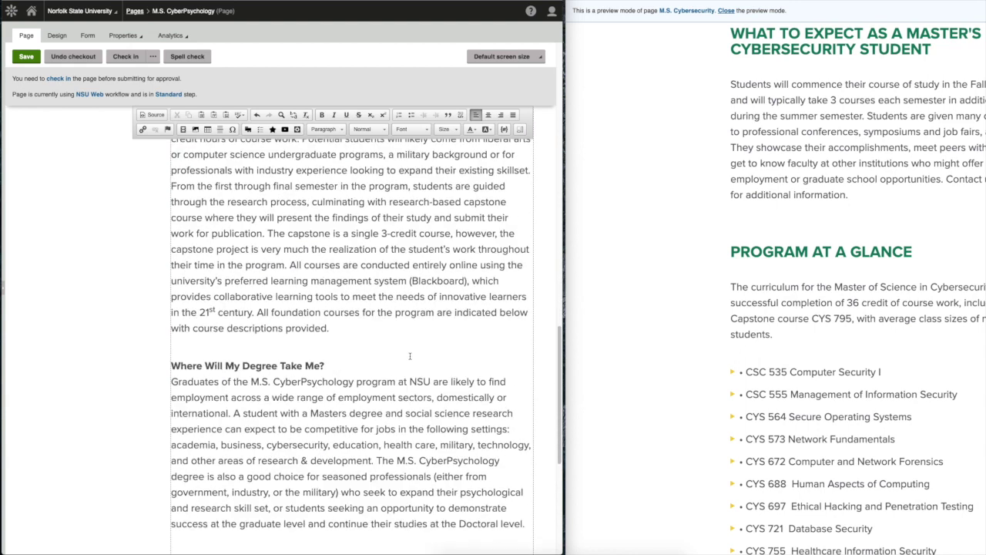
{"action": "scroll", "coordinate": [806, 370], "scroll_direction": "down", "scroll_amount": 3}
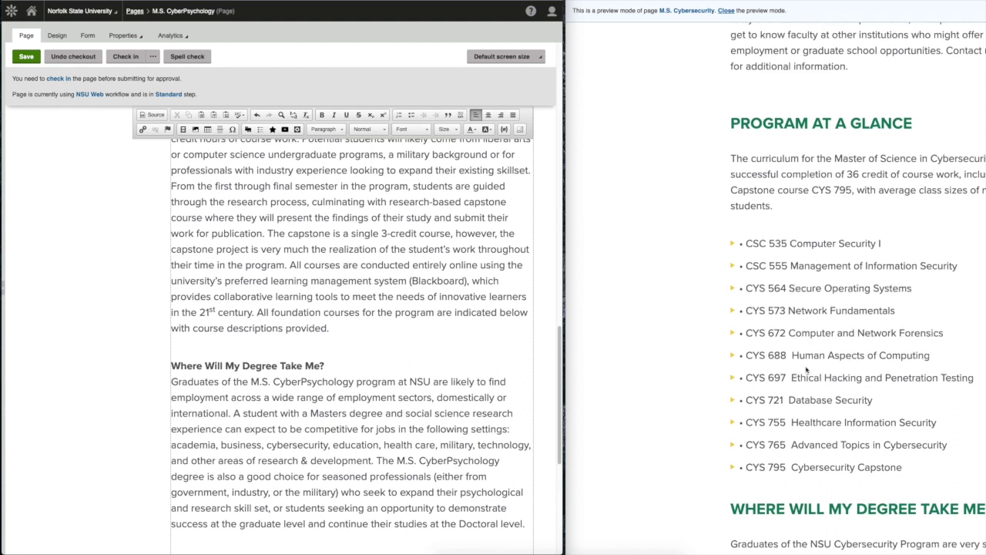
{"action": "scroll", "coordinate": [806, 370], "scroll_direction": "down", "scroll_amount": 3}
{"action": "scroll", "coordinate": [806, 370], "scroll_direction": "down", "scroll_amount": 3}
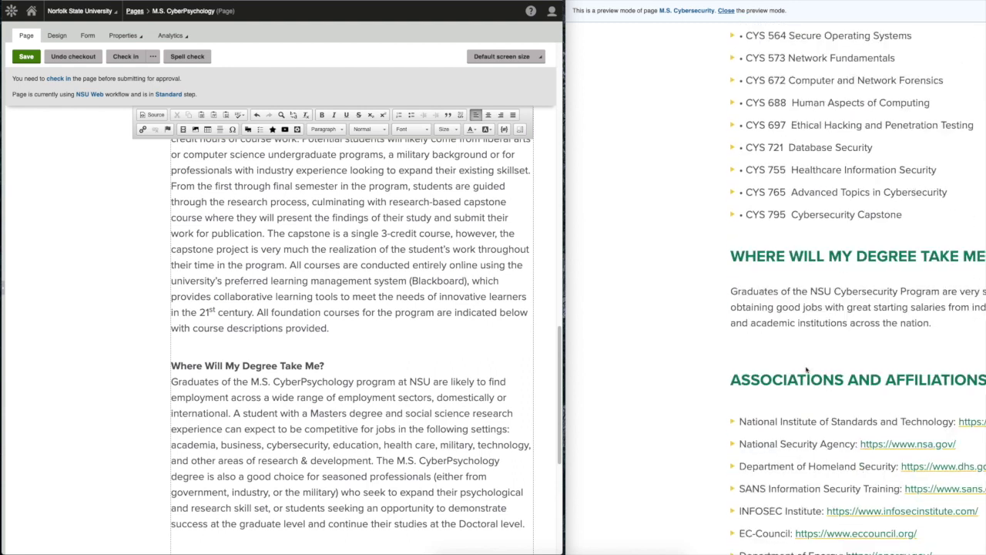
{"action": "left_click", "coordinate": [333, 365]}
{"action": "key", "text": "Return"}
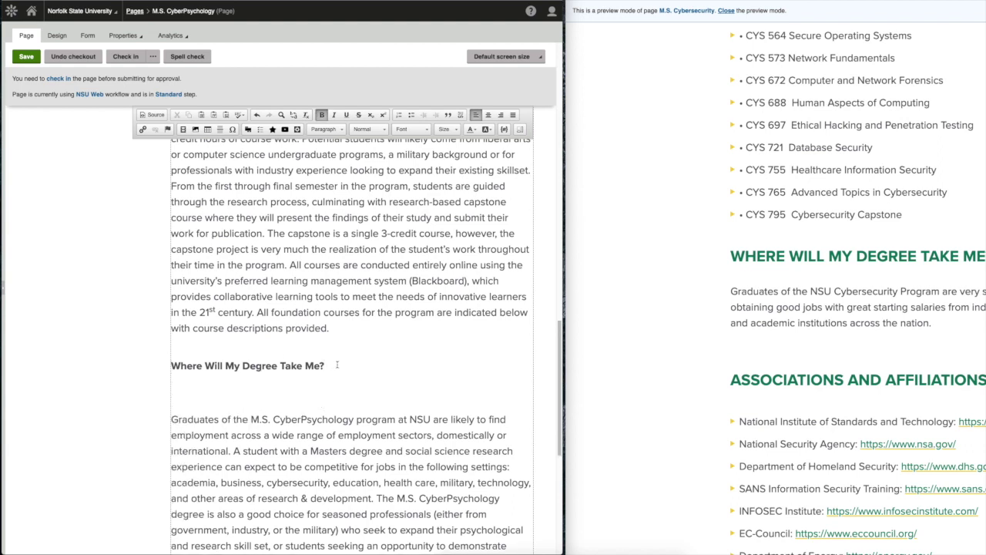
Step: Turn "Where Will My Degree Take Me?" into a Heading 2 without manual bold and delete the empty line beneath it
{"action": "left_click_drag", "start_coordinate": [325, 365], "coordinate": [146, 363]}
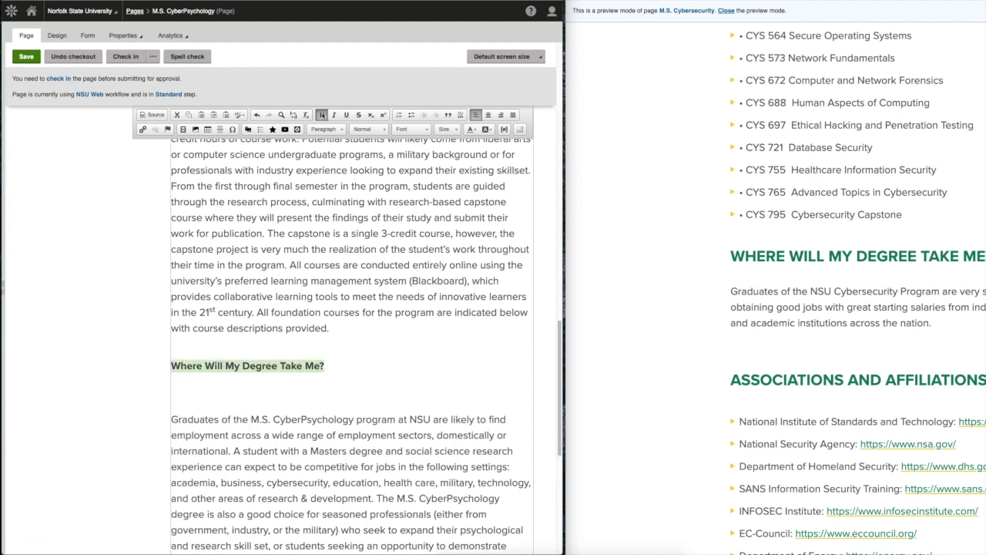
{"action": "left_click", "coordinate": [321, 114]}
{"action": "left_click", "coordinate": [324, 128]}
{"action": "left_click", "coordinate": [325, 178]}
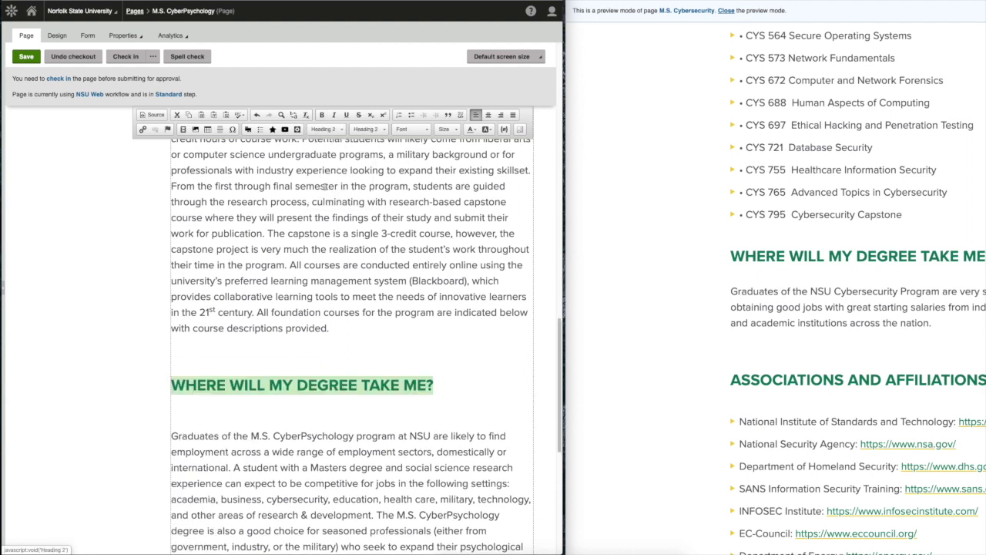
{"action": "left_click", "coordinate": [198, 418]}
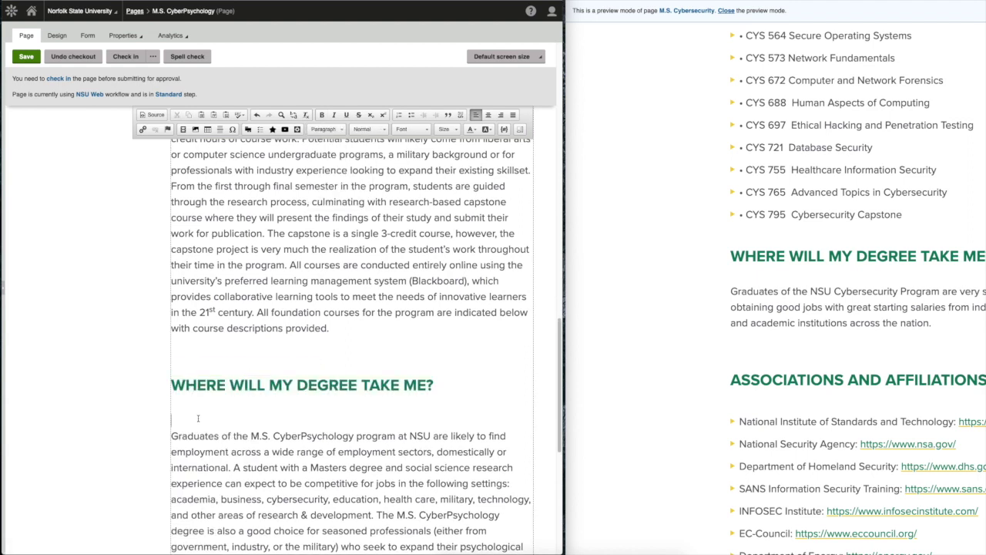
{"action": "key", "text": "Delete"}
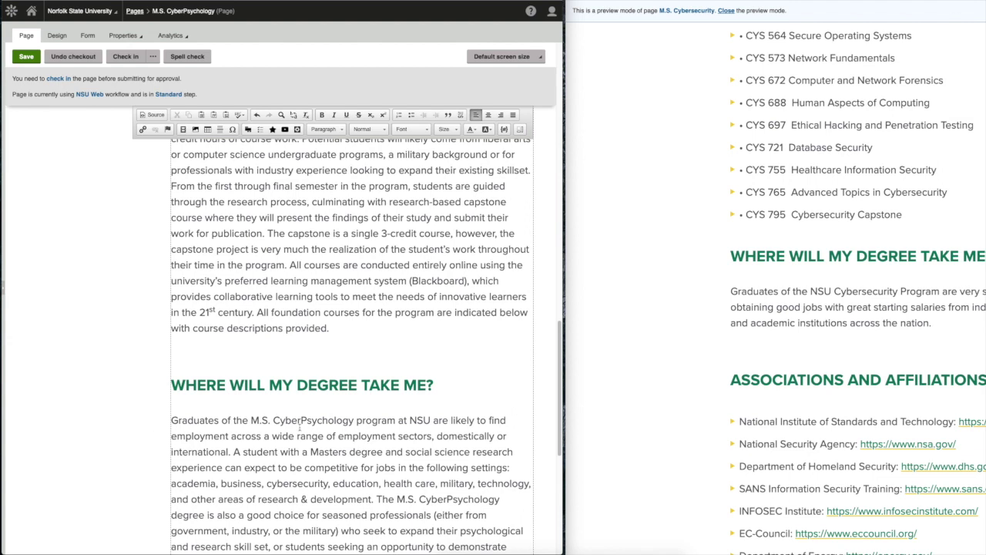
Step: Examine the Foundation Courses section of the M.S. Cybersecurity preview, including its heading, intro text and the expandable CSC 535 course entry
{"action": "scroll", "coordinate": [299, 427], "scroll_direction": "down", "scroll_amount": 3}
{"action": "scroll", "coordinate": [666, 413], "scroll_direction": "down", "scroll_amount": 5}
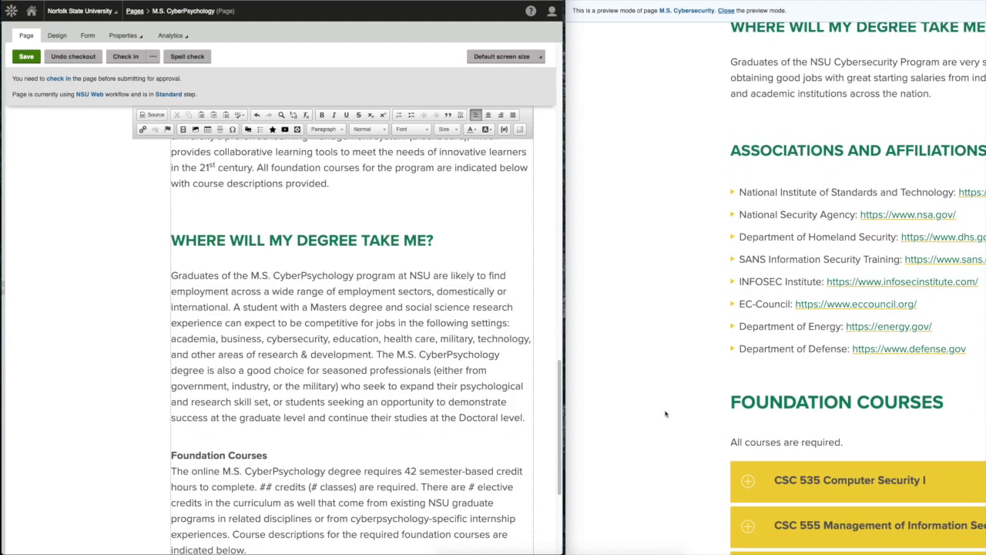
{"action": "scroll", "coordinate": [394, 425], "scroll_direction": "down", "scroll_amount": 3}
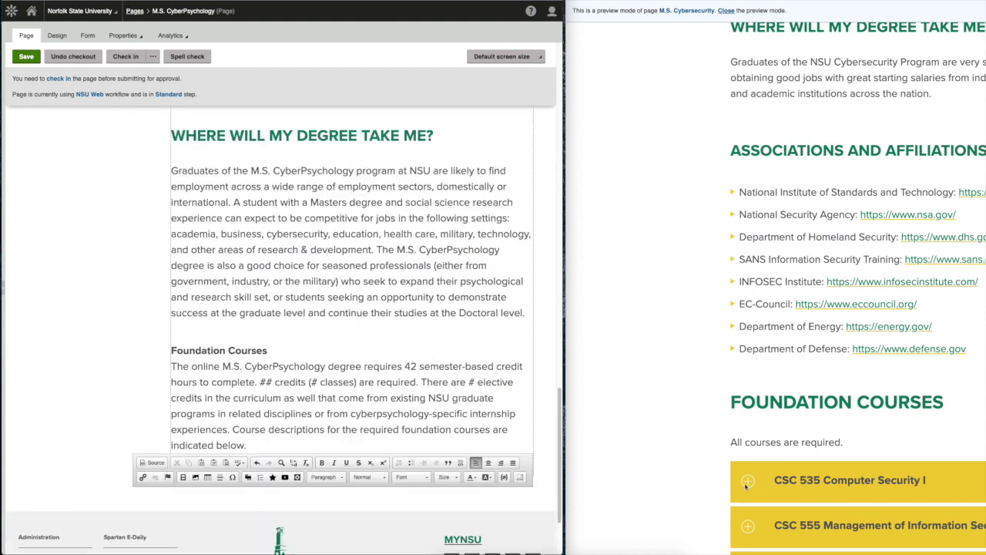
{"action": "left_click", "coordinate": [698, 407]}
{"action": "scroll", "coordinate": [697, 407], "scroll_direction": "down", "scroll_amount": 4}
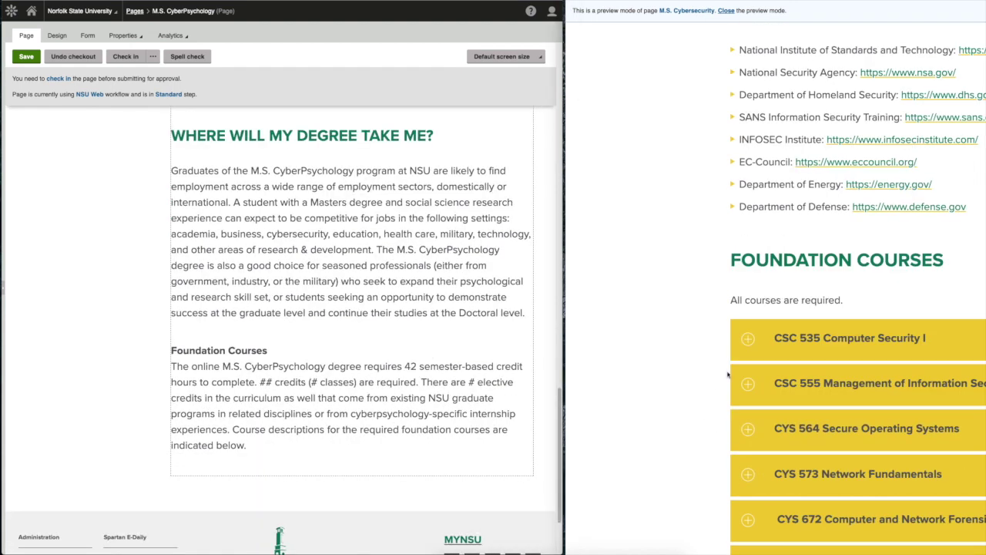
{"action": "left_click", "coordinate": [747, 340]}
{"action": "left_click", "coordinate": [748, 339]}
{"action": "left_click", "coordinate": [746, 344]}
{"action": "left_click", "coordinate": [747, 341]}
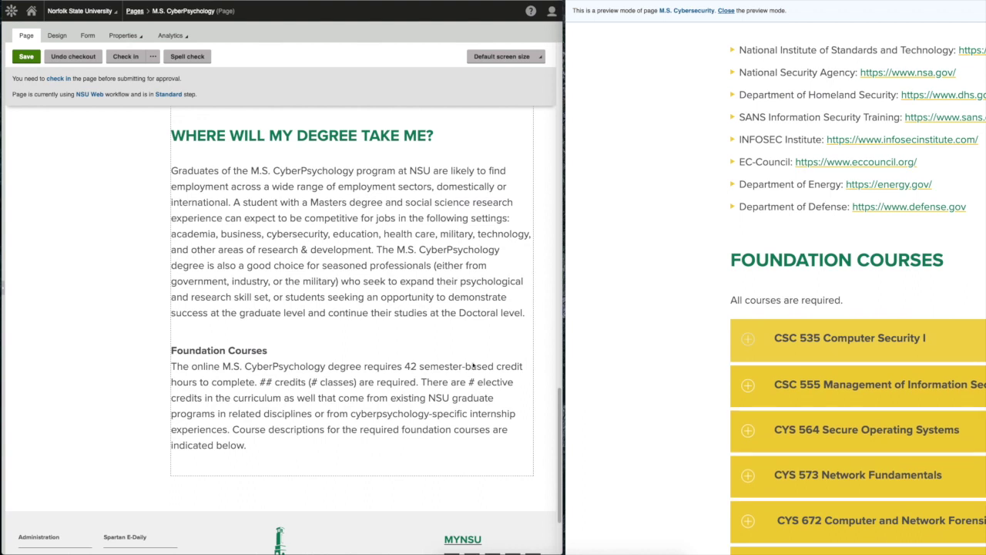
{"action": "triple_click", "coordinate": [721, 260]}
{"action": "left_click", "coordinate": [721, 260]}
{"action": "triple_click", "coordinate": [722, 264]}
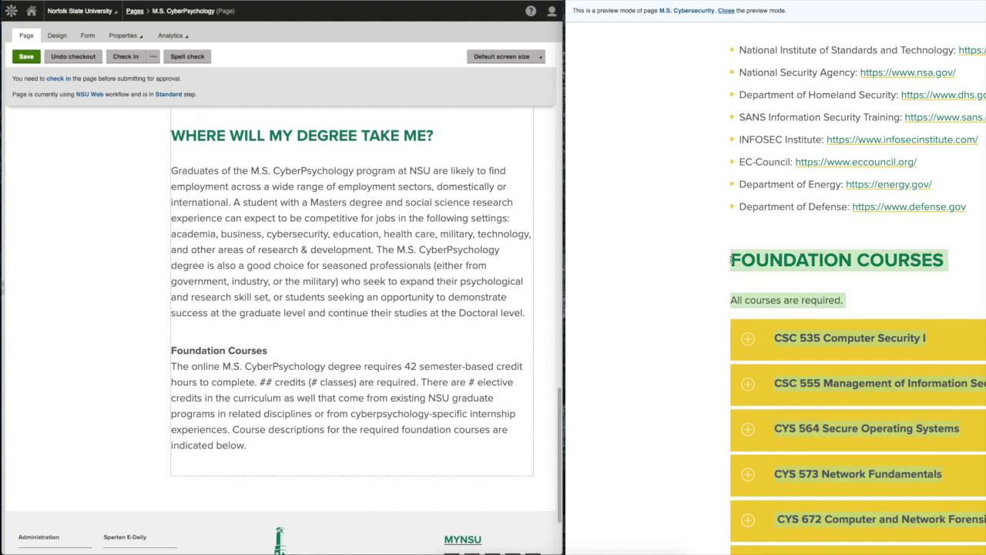
Step: Split "Foundation Courses" from the online degree text below it into its own paragraph
{"action": "left_click", "coordinate": [379, 348]}
{"action": "left_click", "coordinate": [266, 351]}
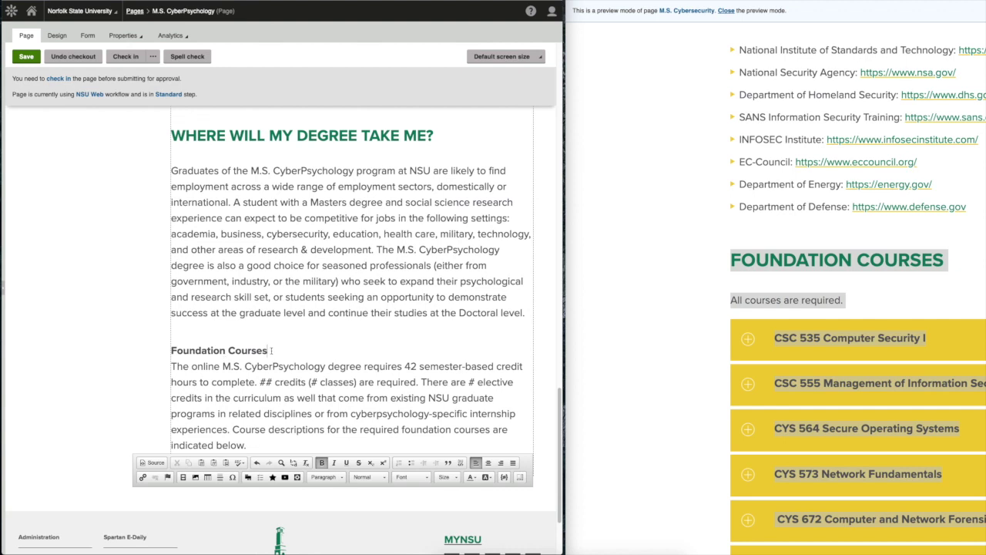
{"action": "key", "text": "Return"}
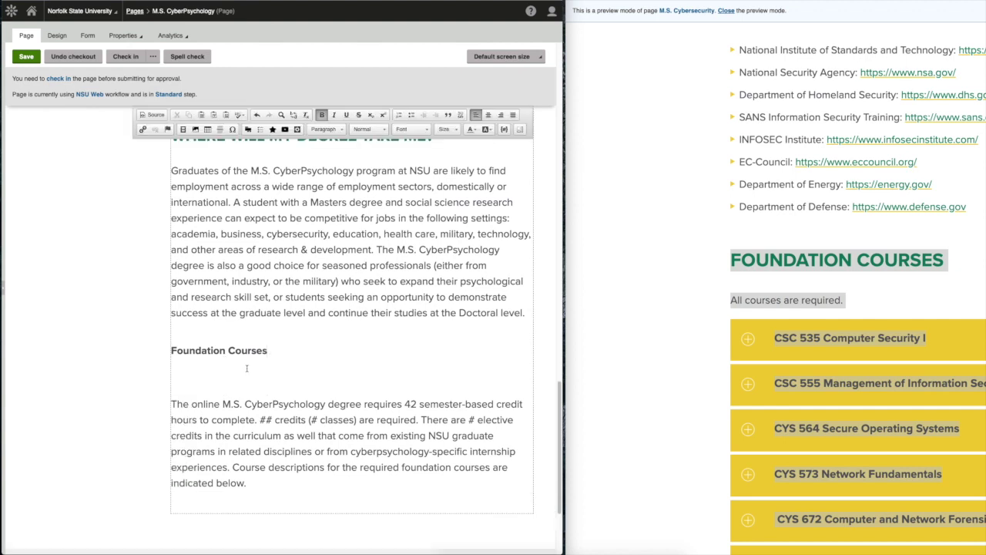
Step: Remove the bold from "Foundation Courses", format it as Heading 2 and delete the empty line beneath it
{"action": "left_click_drag", "start_coordinate": [268, 351], "coordinate": [170, 351]}
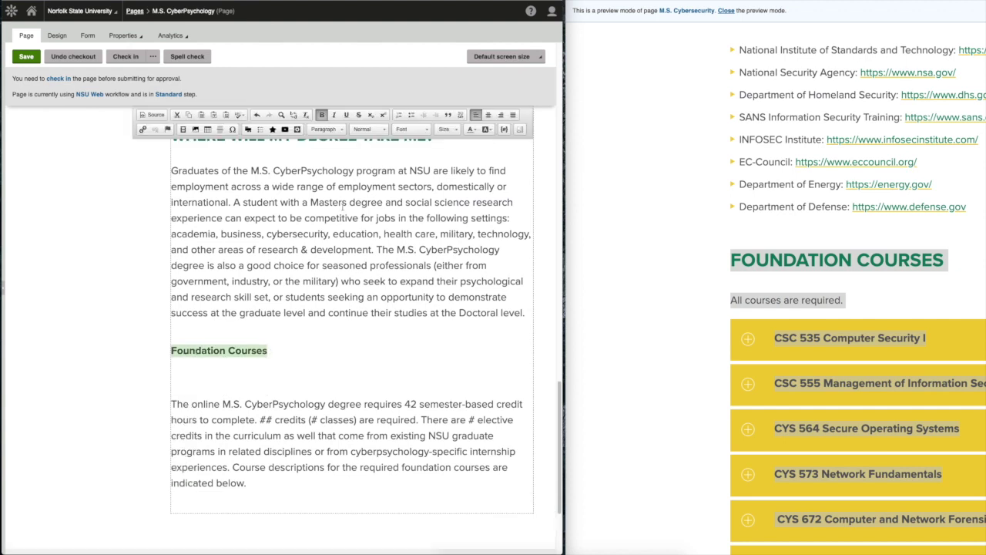
{"action": "key", "text": "ctrl+b"}
{"action": "left_click", "coordinate": [325, 129]}
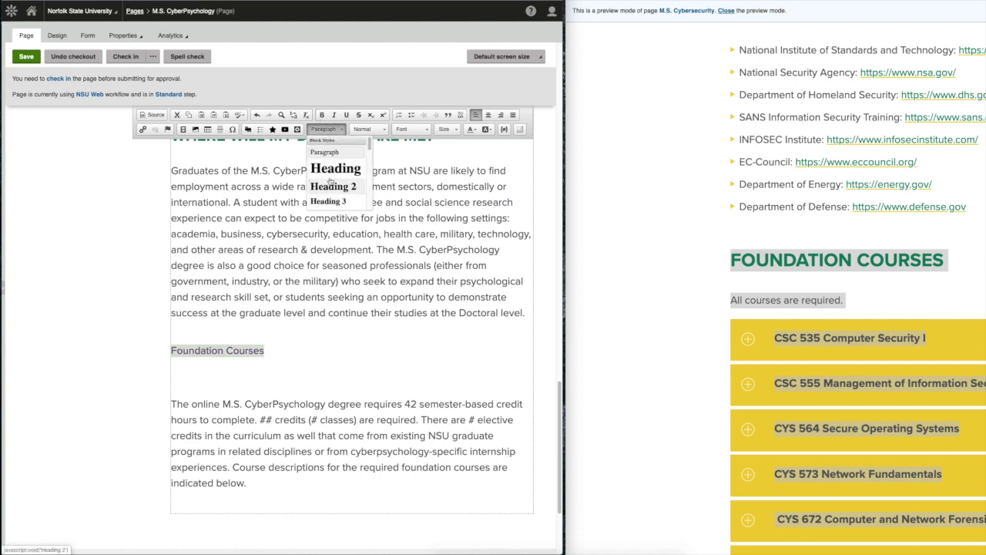
{"action": "left_click", "coordinate": [331, 185]}
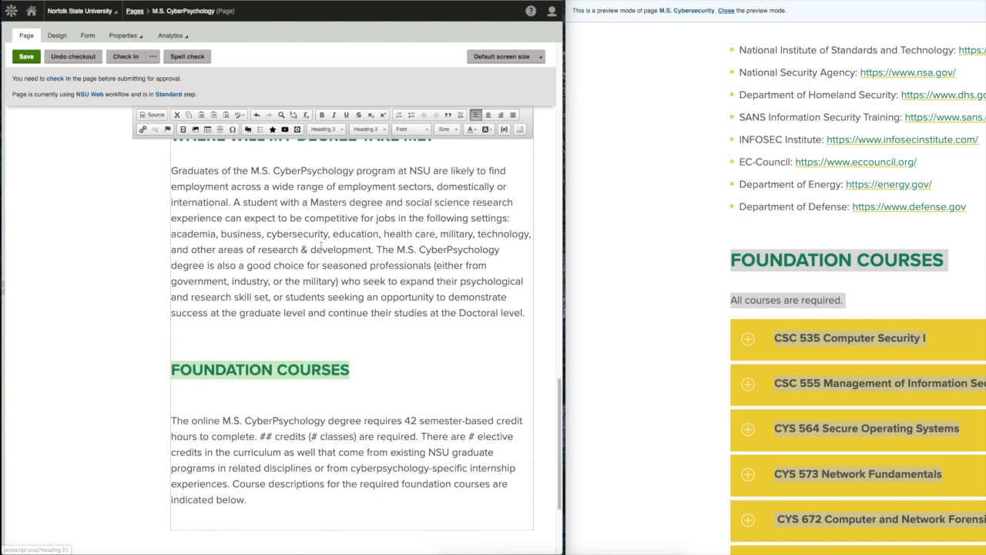
{"action": "left_click", "coordinate": [196, 397]}
{"action": "key", "text": "Delete"}
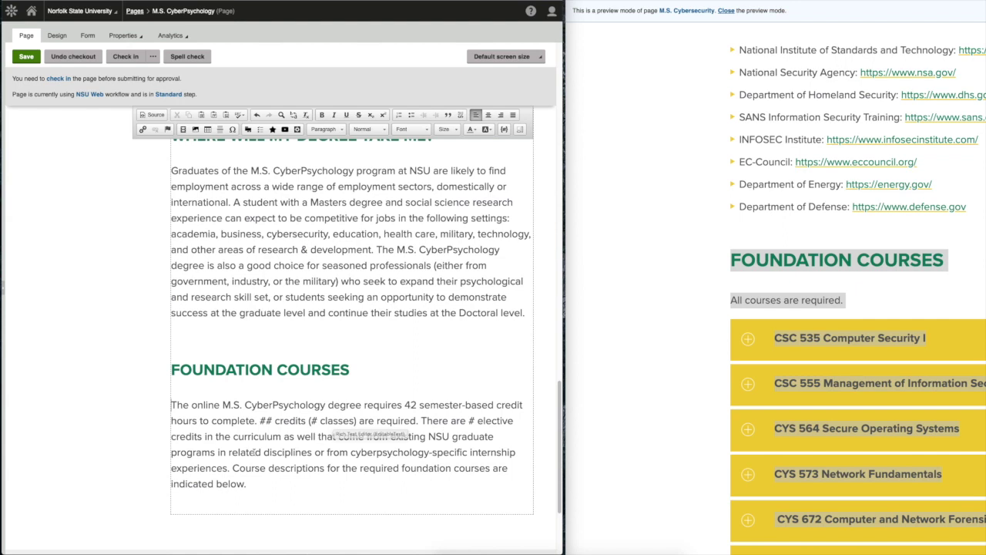
Step: Compare the end of the CyberPsychology page with the preview's list of expandable foundation courses, and return to the start of the page
{"action": "left_click", "coordinate": [294, 484]}
{"action": "scroll", "coordinate": [817, 413], "scroll_direction": "down", "scroll_amount": 6}
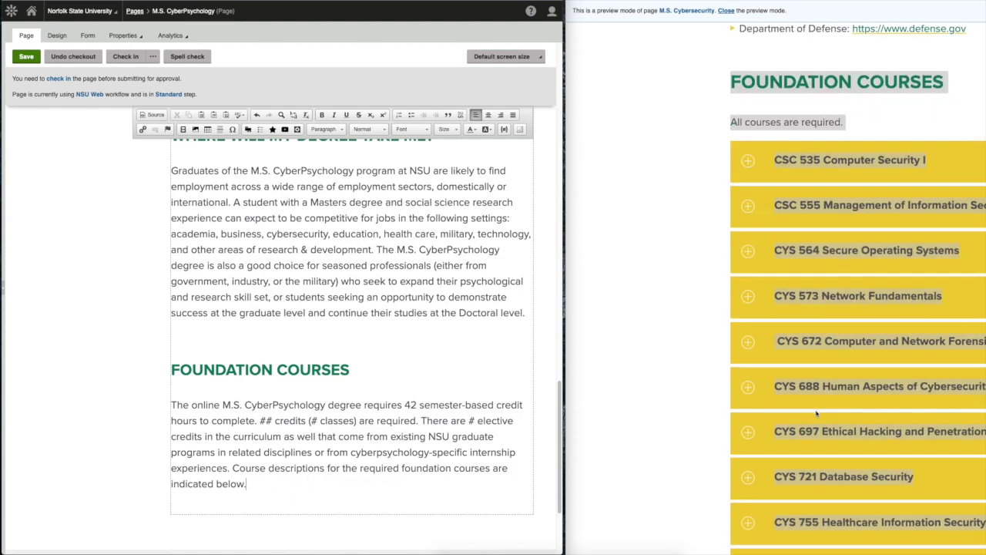
{"action": "scroll", "coordinate": [817, 414], "scroll_direction": "up", "scroll_amount": 5}
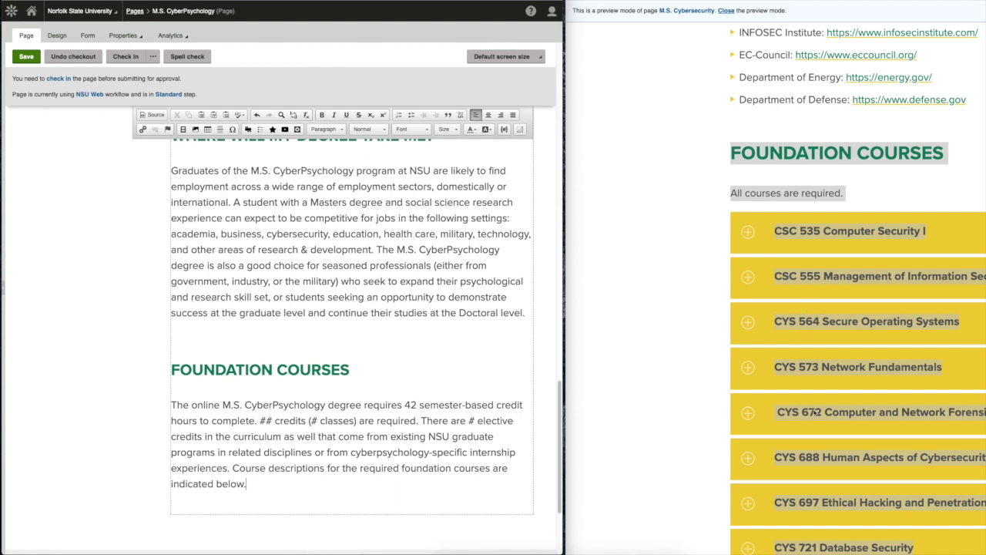
{"action": "scroll", "coordinate": [814, 413], "scroll_direction": "down", "scroll_amount": 1}
{"action": "scroll", "coordinate": [804, 355], "scroll_direction": "down", "scroll_amount": 1}
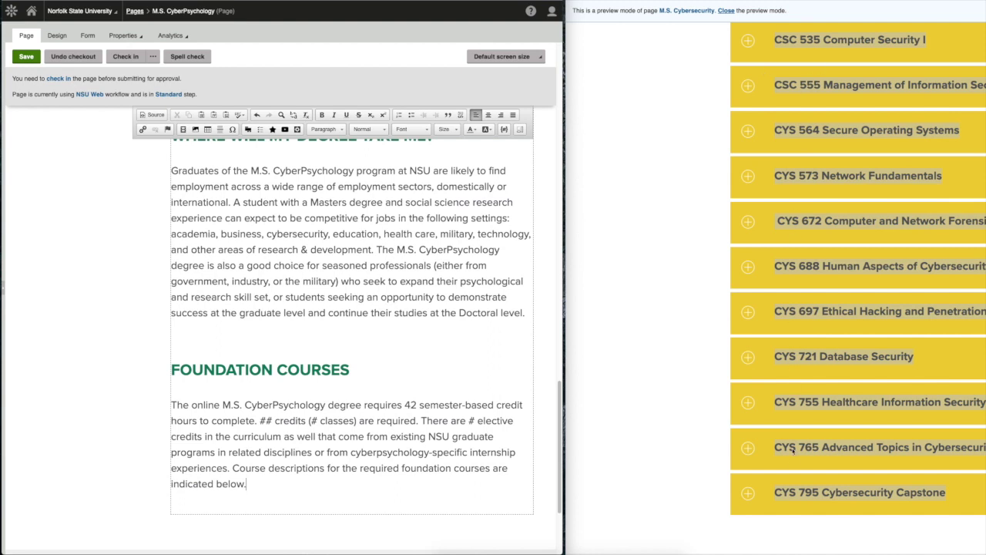
{"action": "left_click", "coordinate": [172, 370]}
{"action": "scroll", "coordinate": [295, 403], "scroll_direction": "up", "scroll_amount": 15}
{"action": "scroll", "coordinate": [240, 351], "scroll_direction": "up", "scroll_amount": 5}
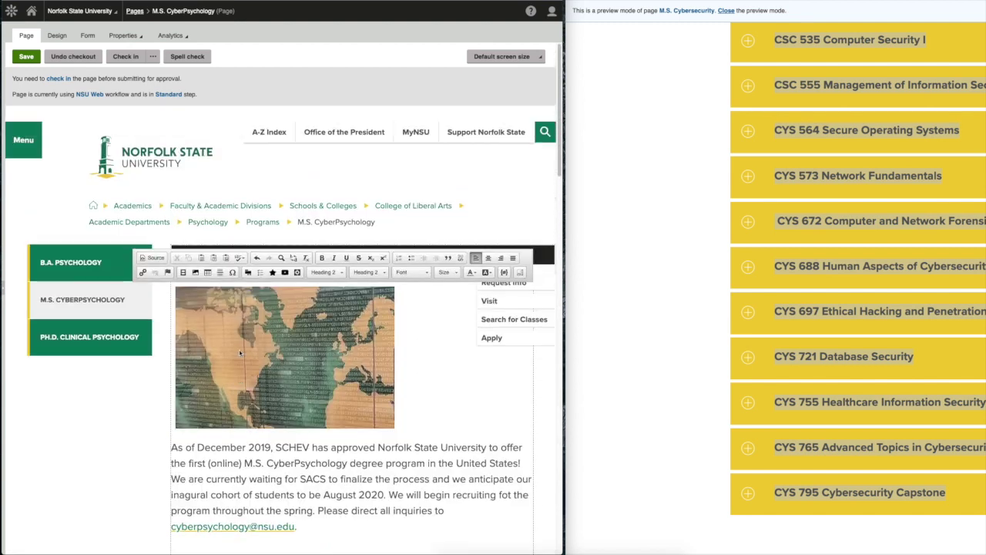
Step: Run the spell check, ignore all occurrences of "SCHEV", "online" and "CyberPsychology", and close it at "inagural"
{"action": "left_click", "coordinate": [182, 57]}
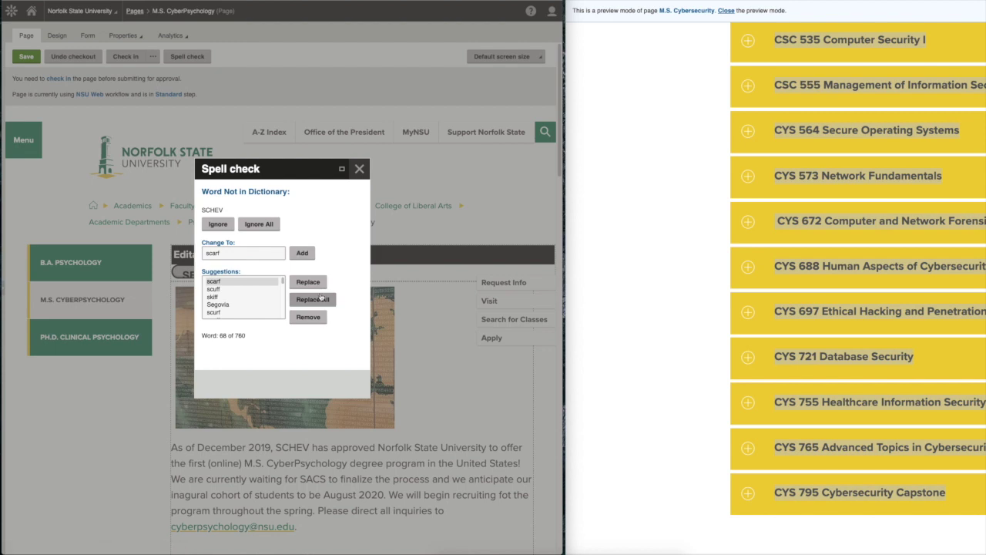
{"action": "left_click", "coordinate": [257, 225]}
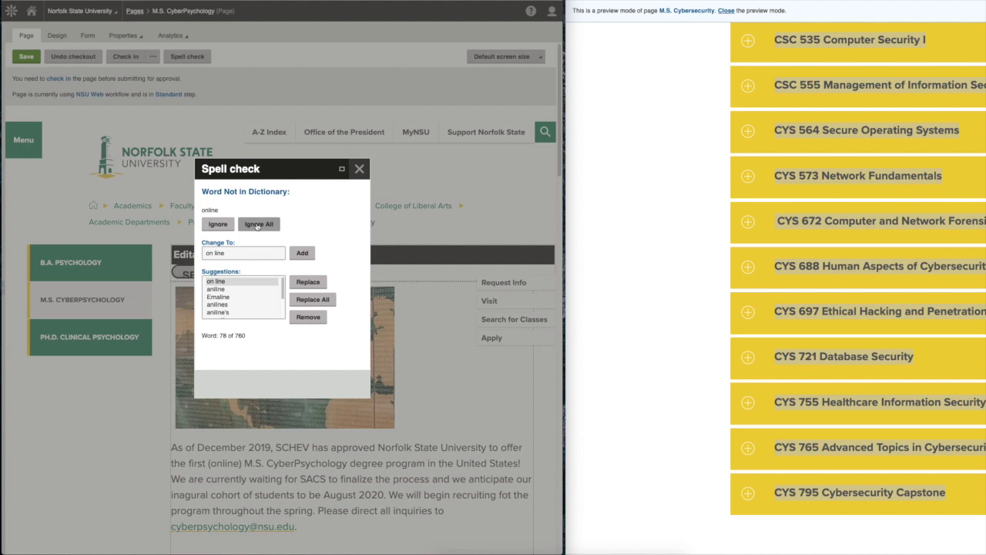
{"action": "left_click", "coordinate": [258, 224]}
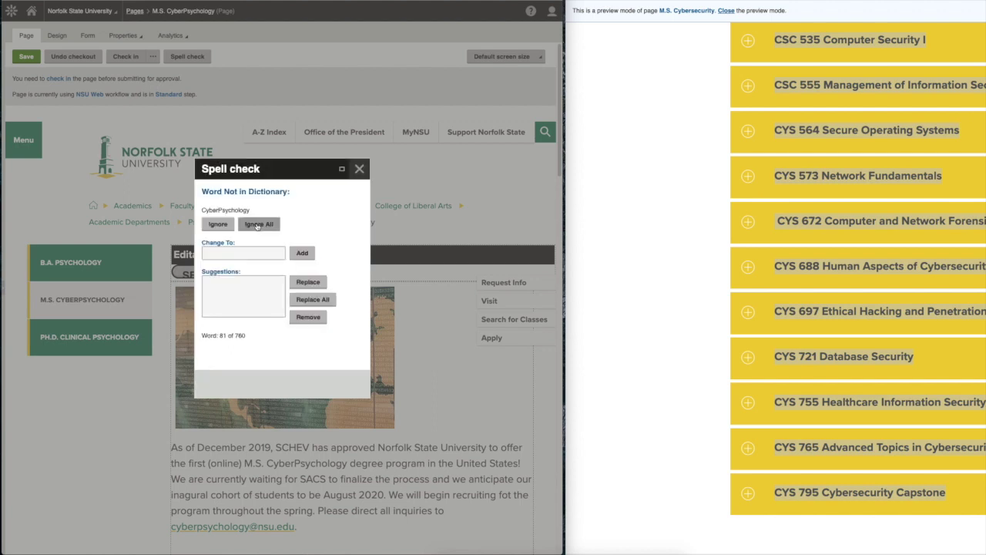
{"action": "left_click", "coordinate": [258, 224]}
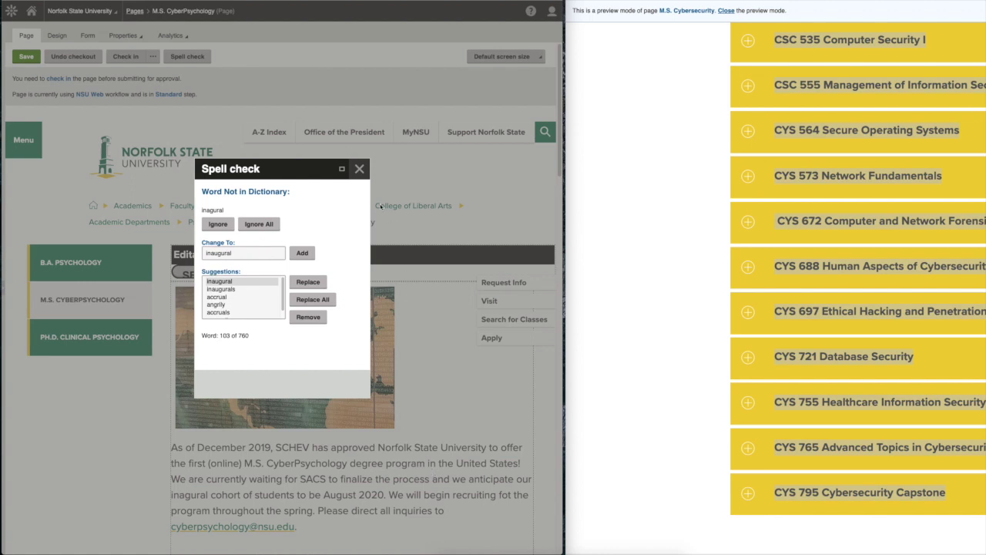
{"action": "left_click_drag", "start_coordinate": [224, 209], "coordinate": [196, 209]}
{"action": "left_click", "coordinate": [359, 168]}
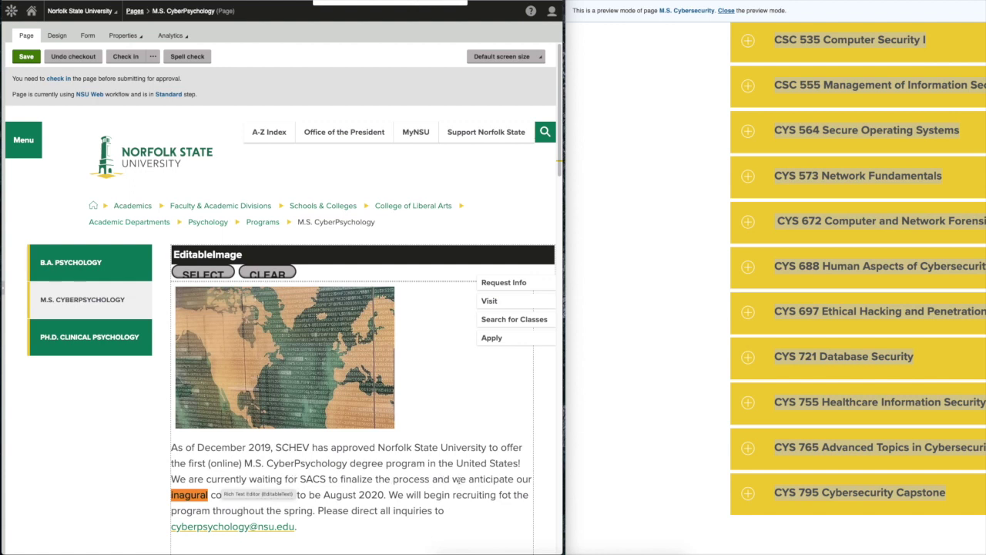
Step: Select "inagural" in the introductory paragraph, open the text's HTML source for inspection and close it without applying changes
{"action": "left_click", "coordinate": [207, 497]}
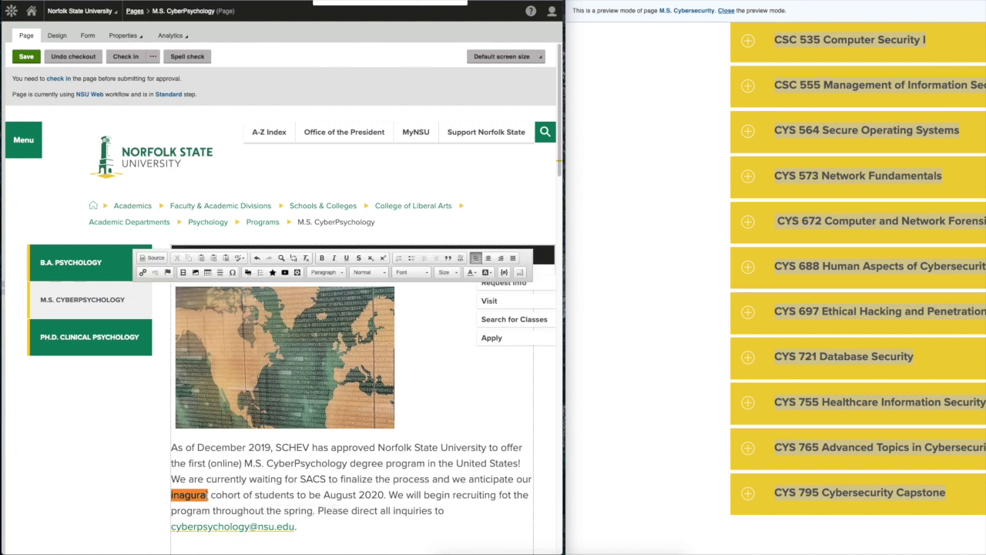
{"action": "left_click_drag", "start_coordinate": [207, 497], "coordinate": [169, 498]}
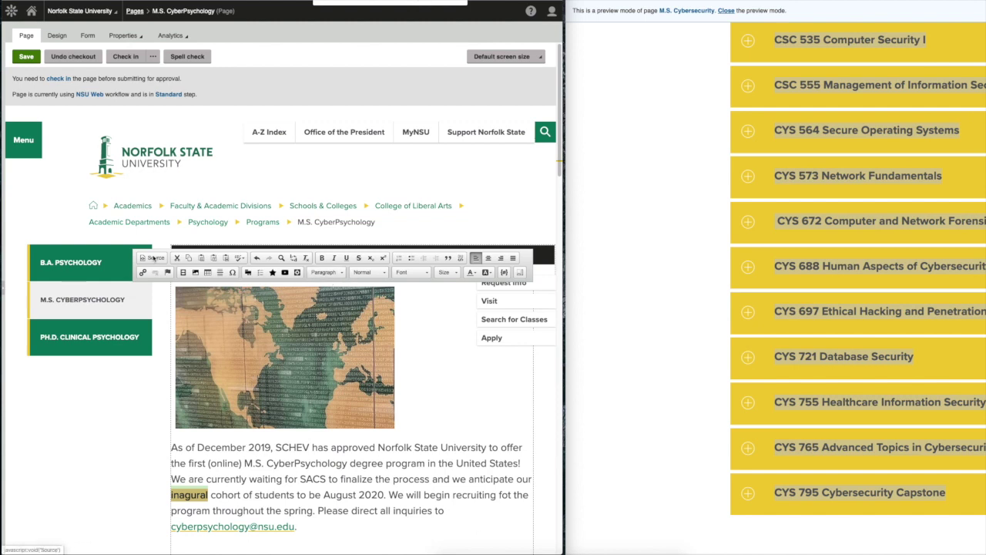
{"action": "left_click", "coordinate": [153, 258]}
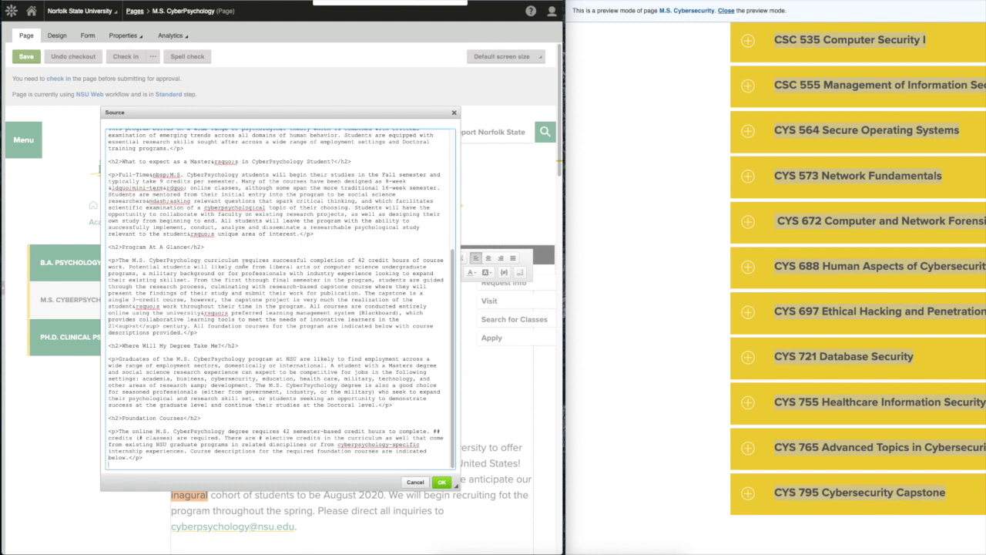
{"action": "left_click", "coordinate": [453, 113]}
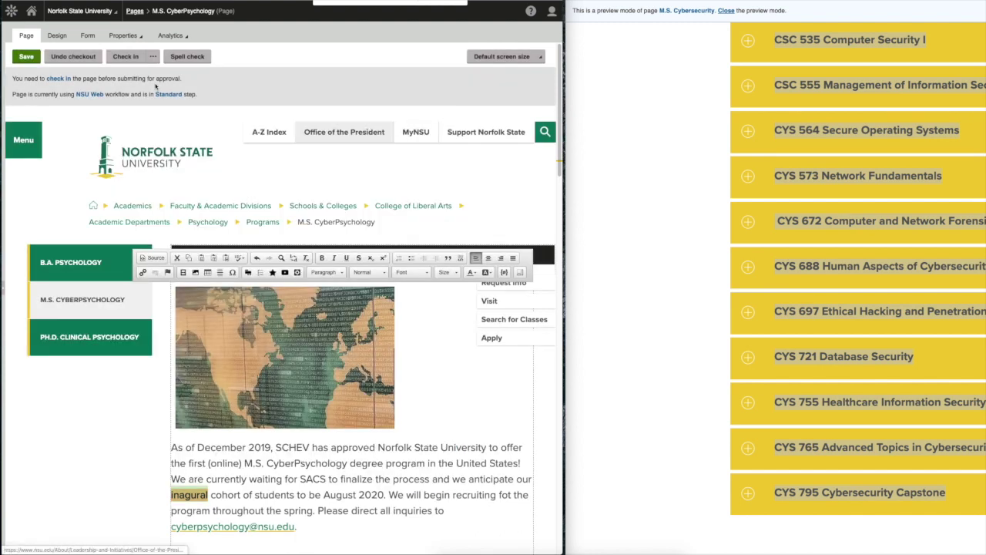
Step: Run the spell check again, ignore all occurrences of the words flagged up to "CyberPsychology", and replace "inagural" with "inaugural"
{"action": "left_click", "coordinate": [187, 58]}
{"action": "left_click", "coordinate": [259, 225]}
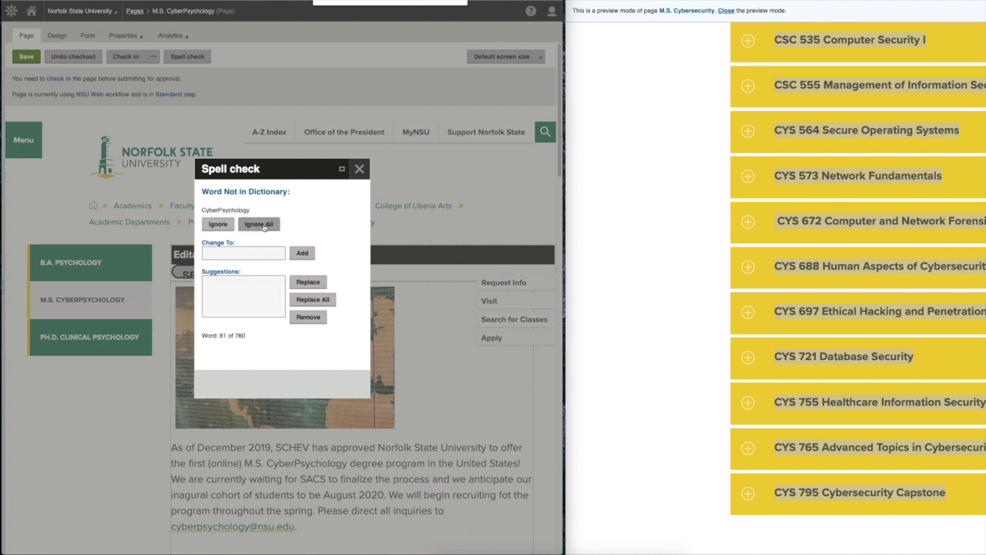
{"action": "left_click", "coordinate": [259, 224]}
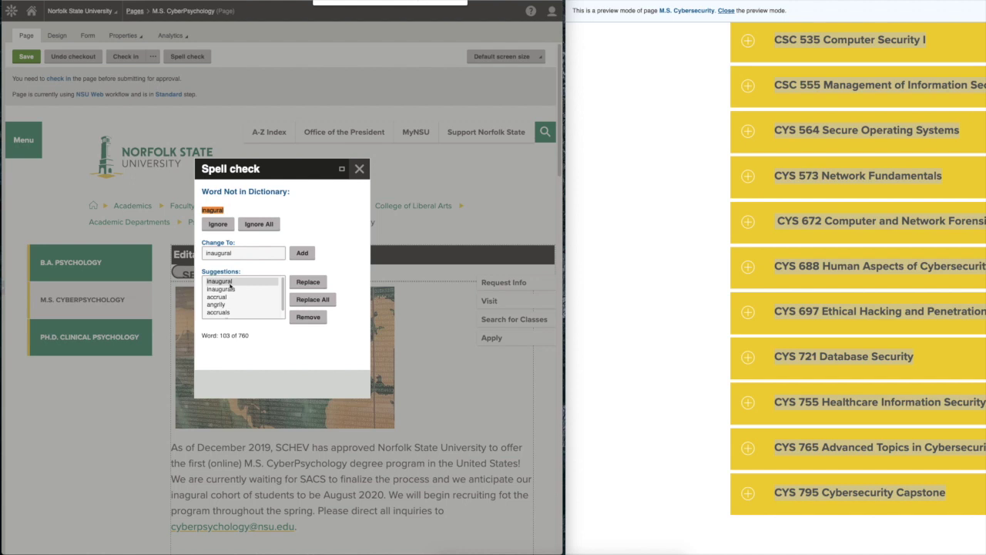
{"action": "left_click", "coordinate": [303, 283]}
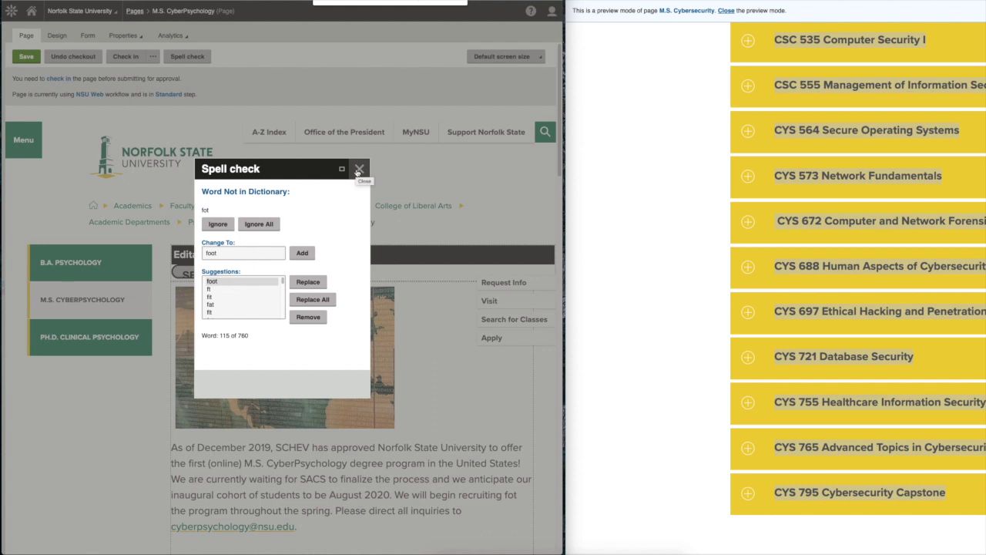
Step: Close the spell check at "fot", find the word in the introductory paragraph and correct it to "for"
{"action": "left_click_drag", "start_coordinate": [211, 211], "coordinate": [196, 211]}
{"action": "left_click", "coordinate": [357, 169]}
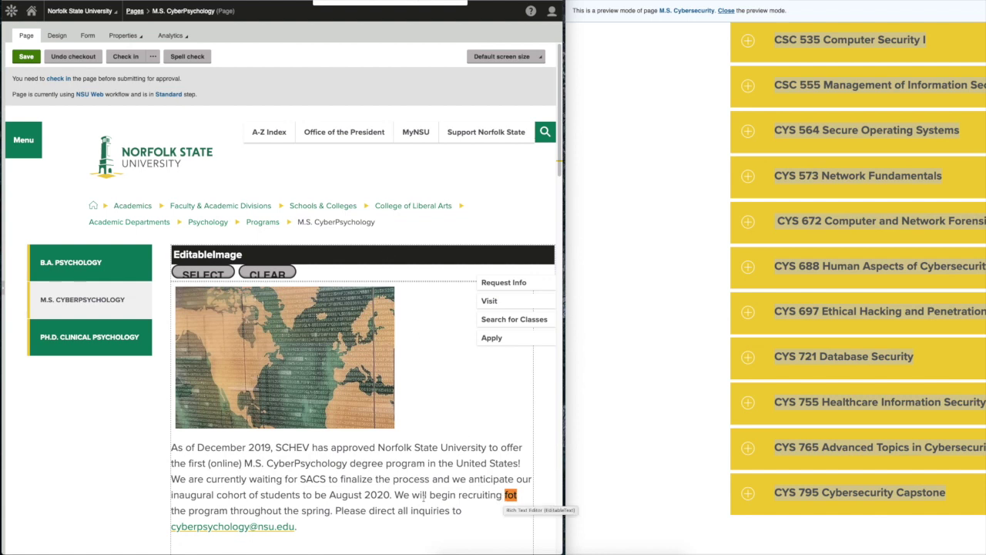
{"action": "left_click", "coordinate": [503, 497]}
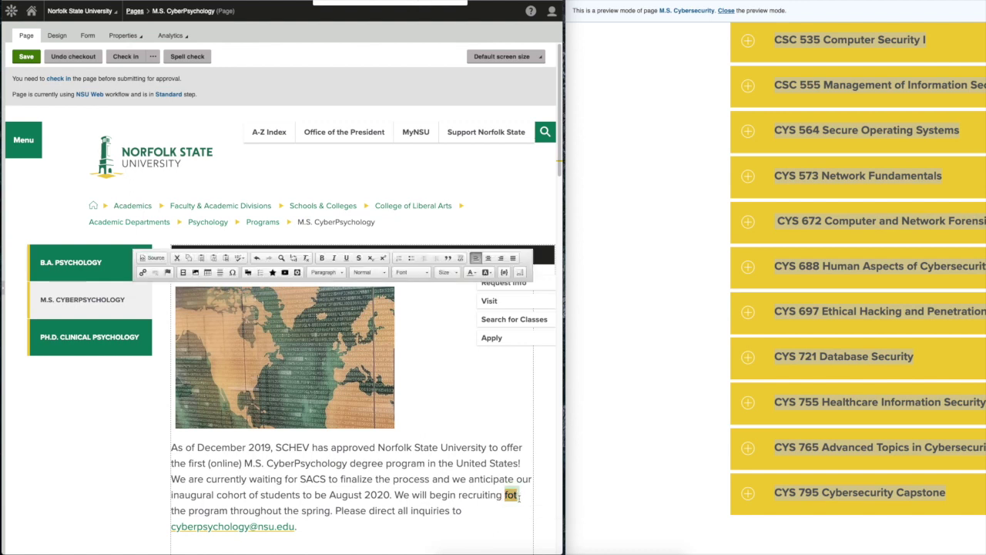
{"action": "type", "text": "for"}
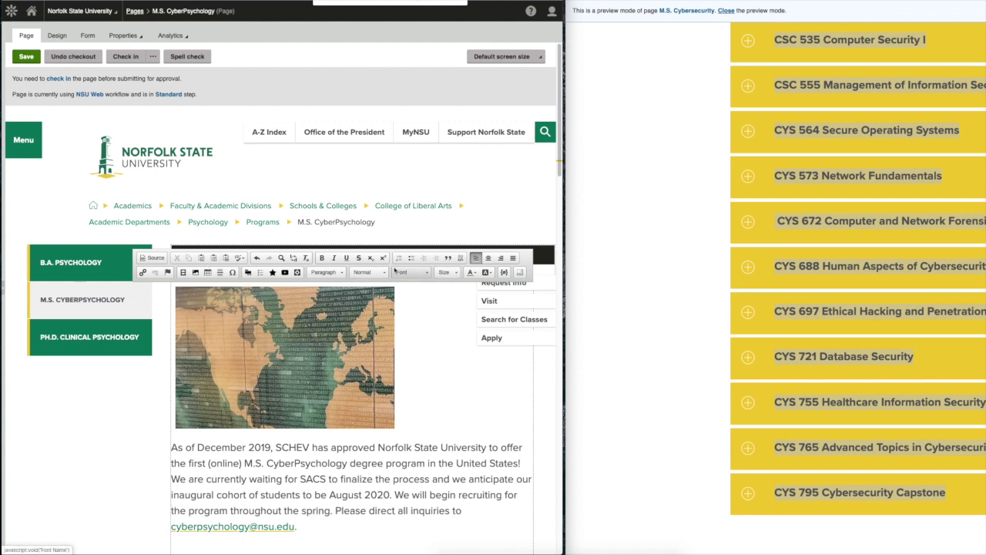
Step: Run the spell check again, ignoring all occurrences of flagged words such as "cyberpsychology", "edu" and "cyberpsychological" until "skillset" is reached
{"action": "left_click", "coordinate": [180, 58]}
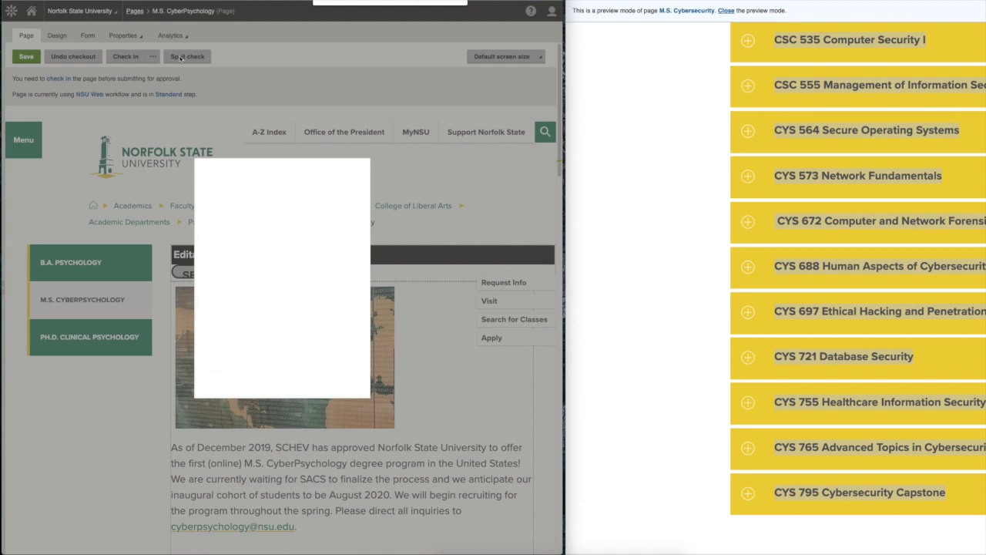
{"action": "left_click", "coordinate": [259, 224]}
{"action": "left_click", "coordinate": [259, 224]}
{"action": "left_click", "coordinate": [259, 224]}
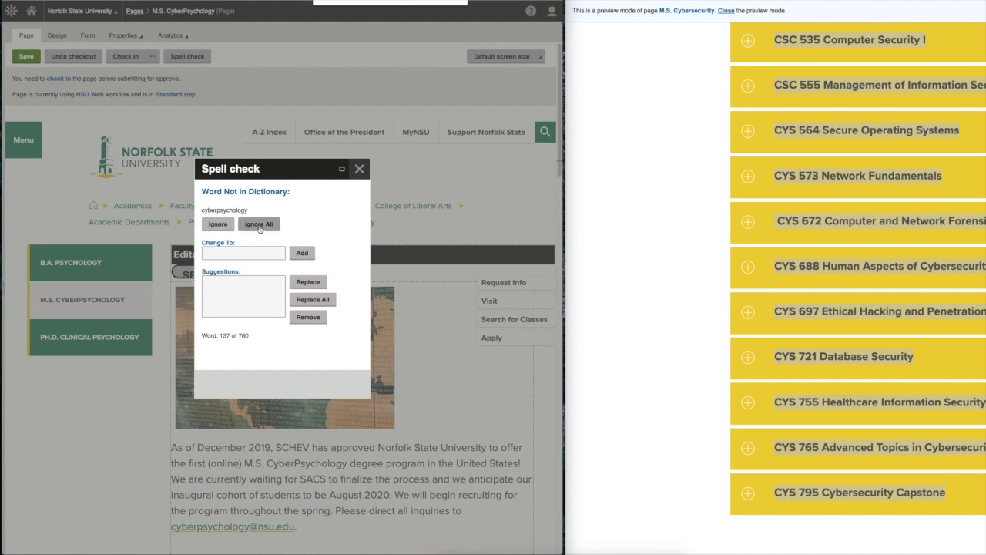
{"action": "left_click", "coordinate": [259, 225]}
{"action": "left_click", "coordinate": [258, 229]}
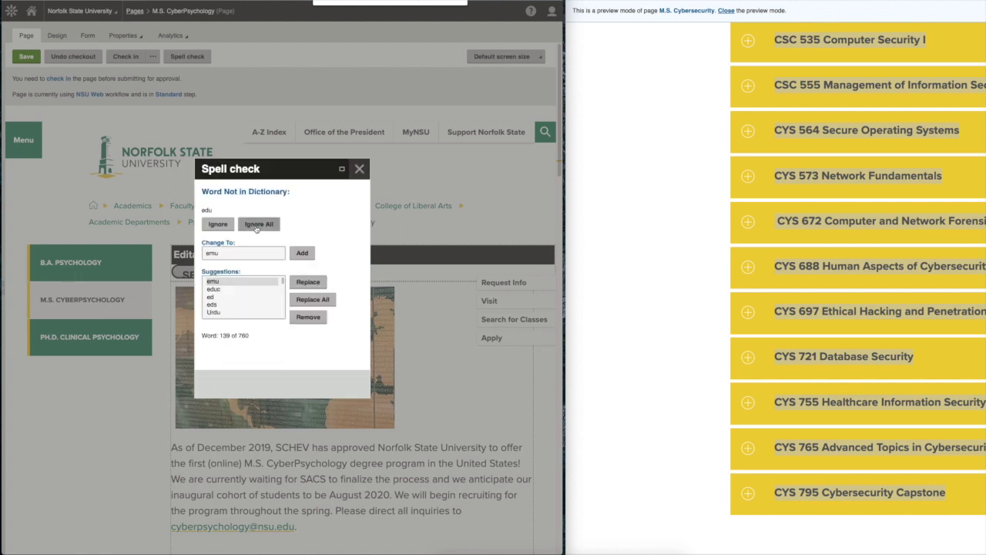
{"action": "left_click", "coordinate": [257, 228]}
{"action": "left_click", "coordinate": [256, 229]}
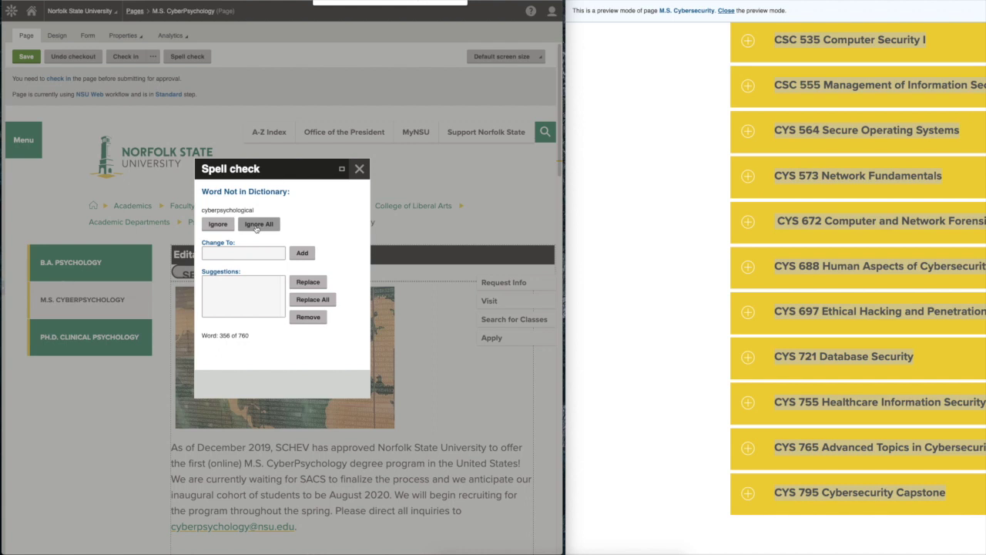
{"action": "left_click", "coordinate": [256, 228]}
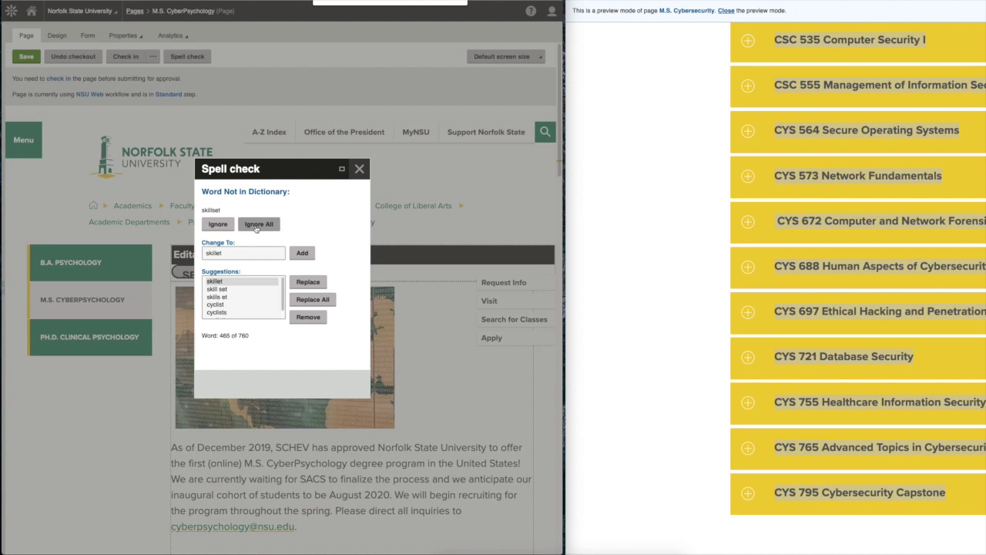
Step: Copy the flagged word "skillset" and search Google in a new browser page for "skillset or skill set"
{"action": "left_click_drag", "start_coordinate": [225, 211], "coordinate": [196, 212]}
{"action": "key", "text": "ctrl+c"}
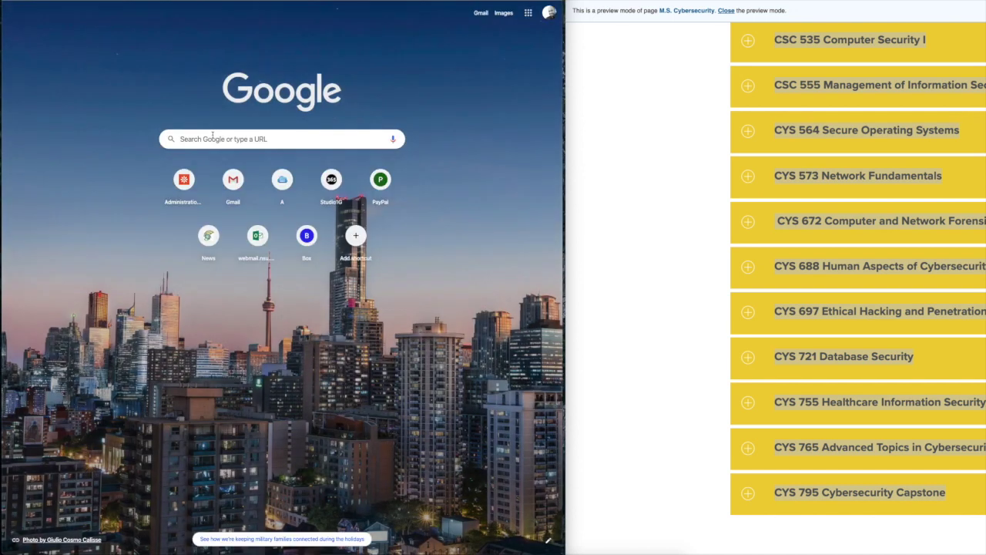
{"action": "left_click", "coordinate": [213, 138]}
{"action": "key", "text": "ctrl+v"}
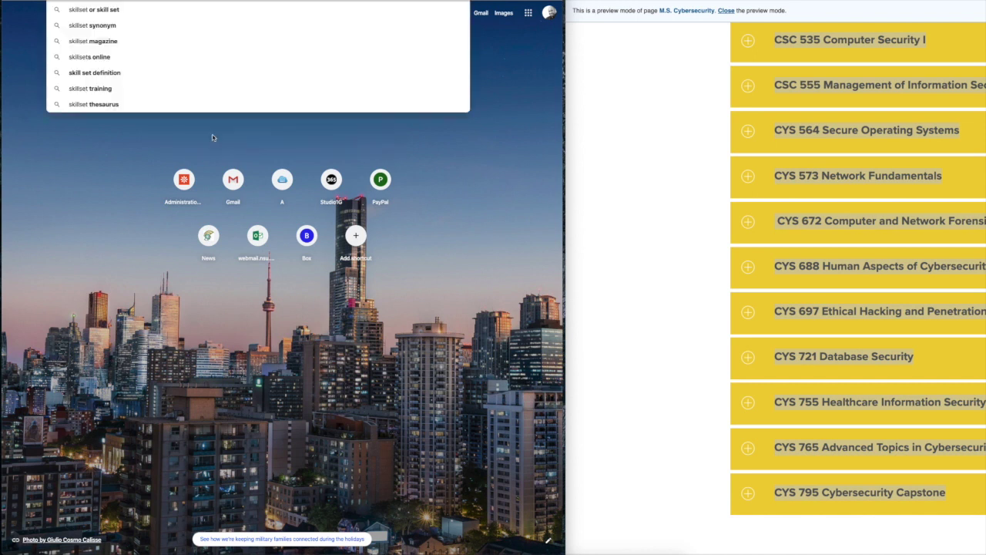
{"action": "left_click", "coordinate": [83, 13]}
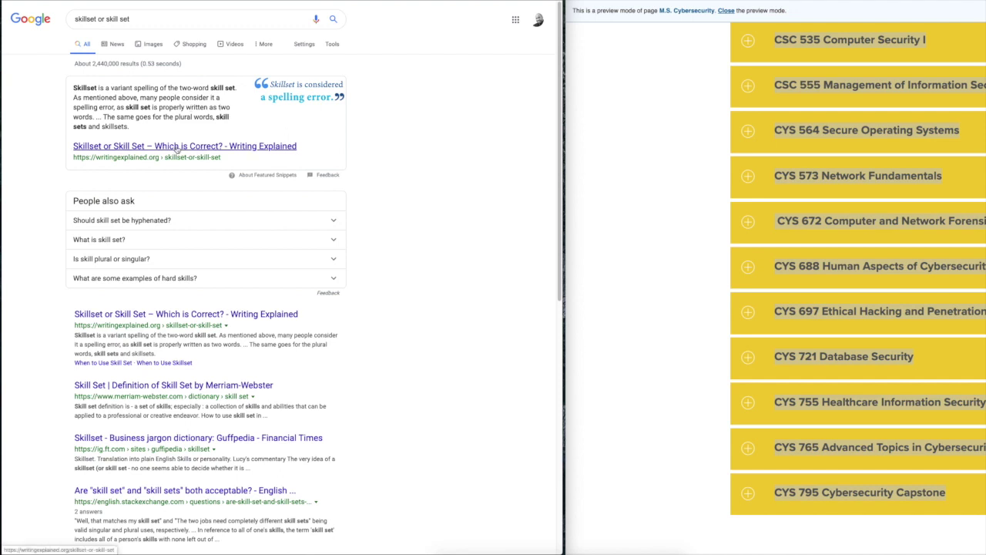
Step: Open the Writing Explained article on skillset versus skill set, dismiss its newsletter popup and read when each spelling applies
{"action": "left_click", "coordinate": [177, 149]}
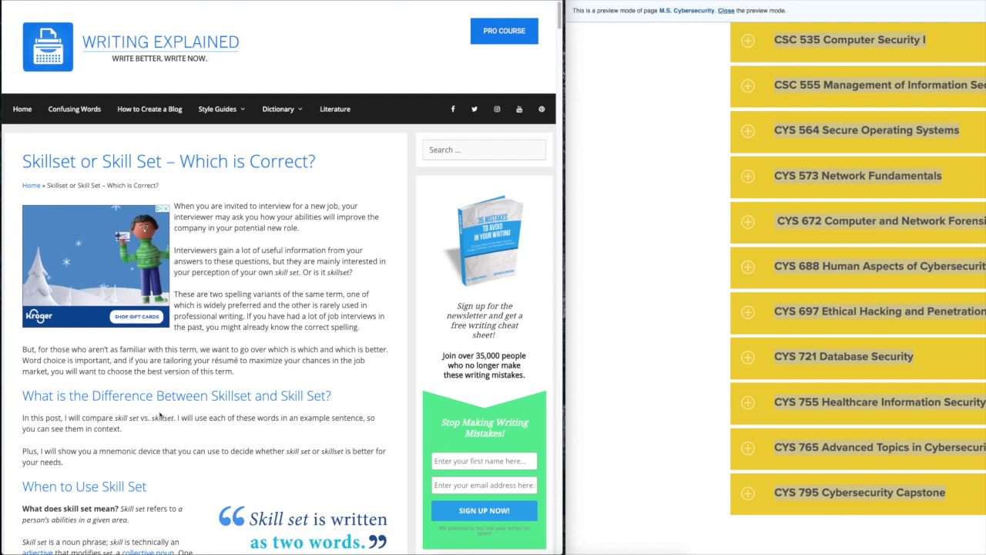
{"action": "scroll", "coordinate": [160, 415], "scroll_direction": "down", "scroll_amount": 2}
{"action": "scroll", "coordinate": [160, 414], "scroll_direction": "down", "scroll_amount": 2}
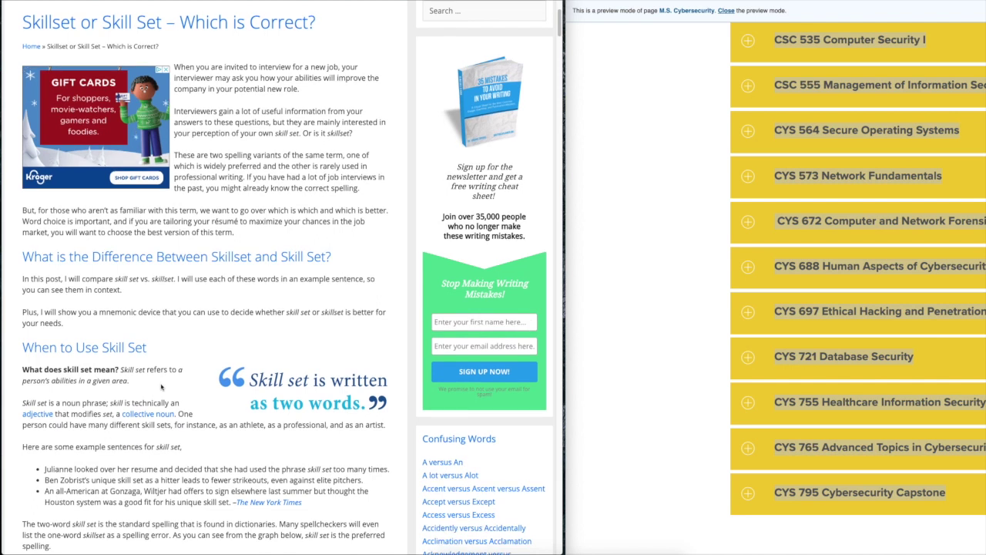
{"action": "scroll", "coordinate": [161, 387], "scroll_direction": "down", "scroll_amount": 2}
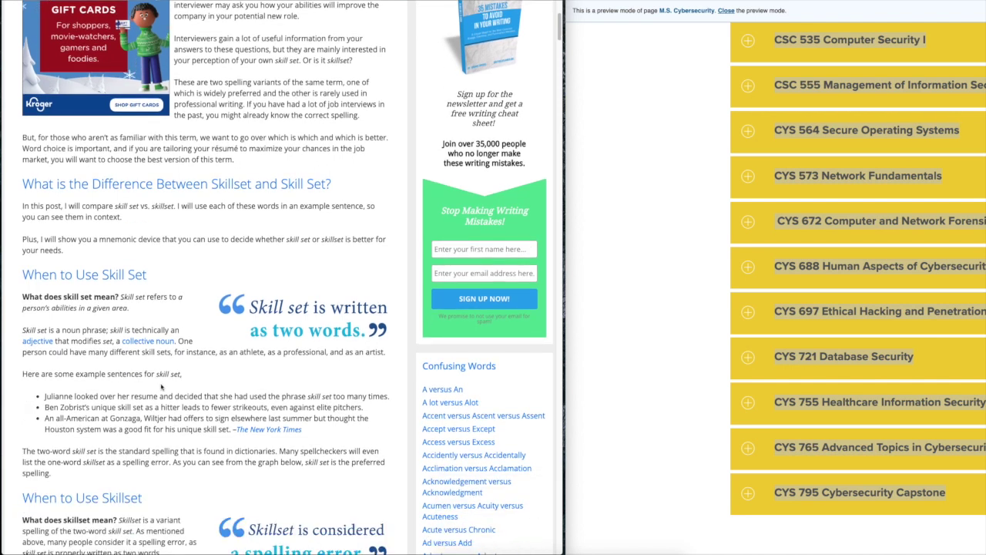
{"action": "scroll", "coordinate": [161, 387], "scroll_direction": "down", "scroll_amount": 3}
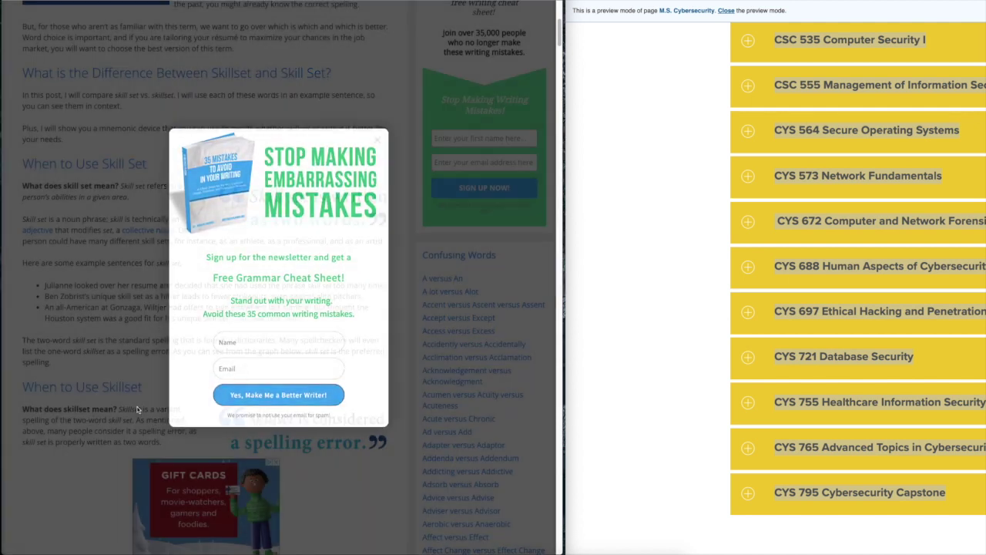
{"action": "left_click", "coordinate": [137, 409]}
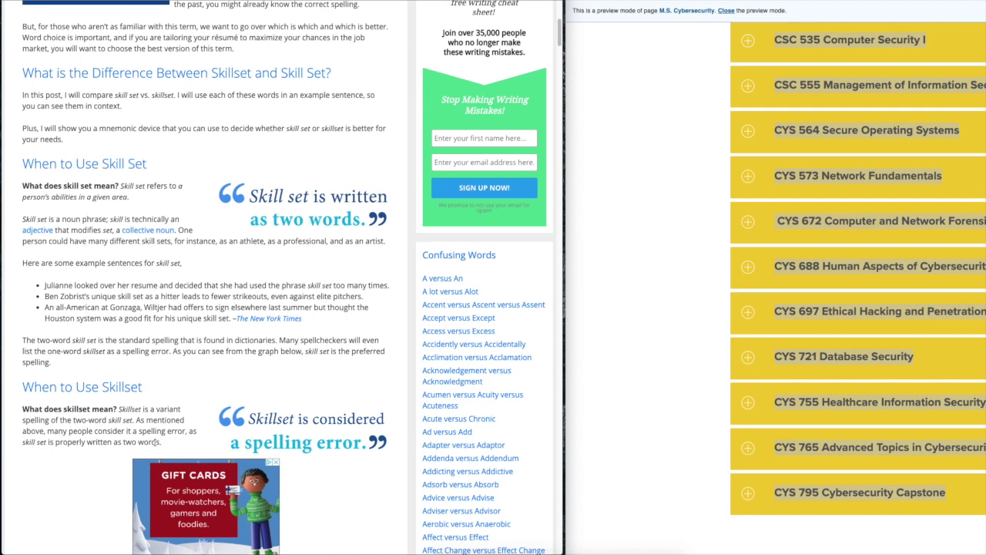
{"action": "mouse_move", "coordinate": [251, 422]}
{"action": "left_mouse_down"}
{"action": "mouse_move", "coordinate": [343, 440]}
{"action": "mouse_move", "coordinate": [252, 420]}
{"action": "left_mouse_up"}
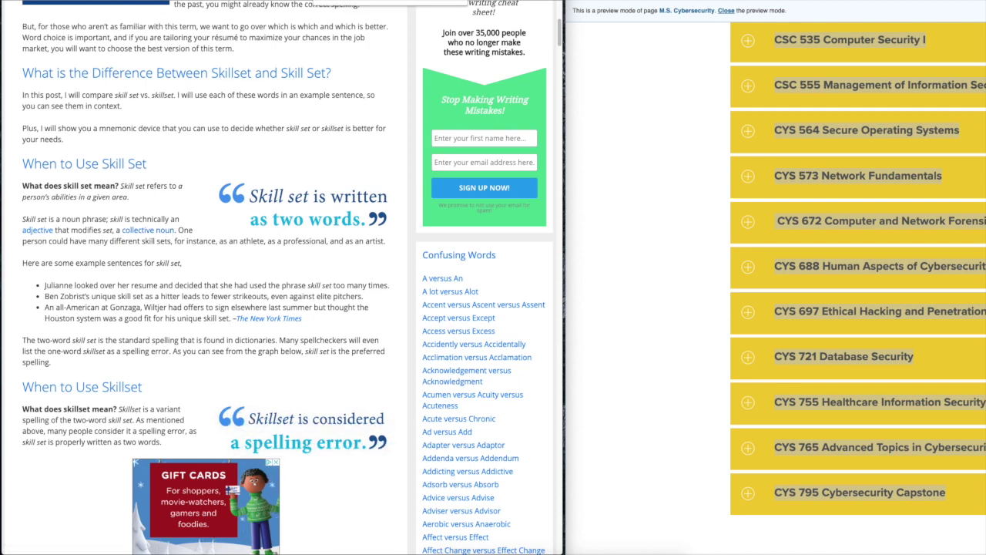
Step: Return to the spell check, add "skill set" for the flagged "skillset", ignore all "NSU" and "cybersecurity" occurrences, and close it
{"action": "key", "text": "alt+Tab"}
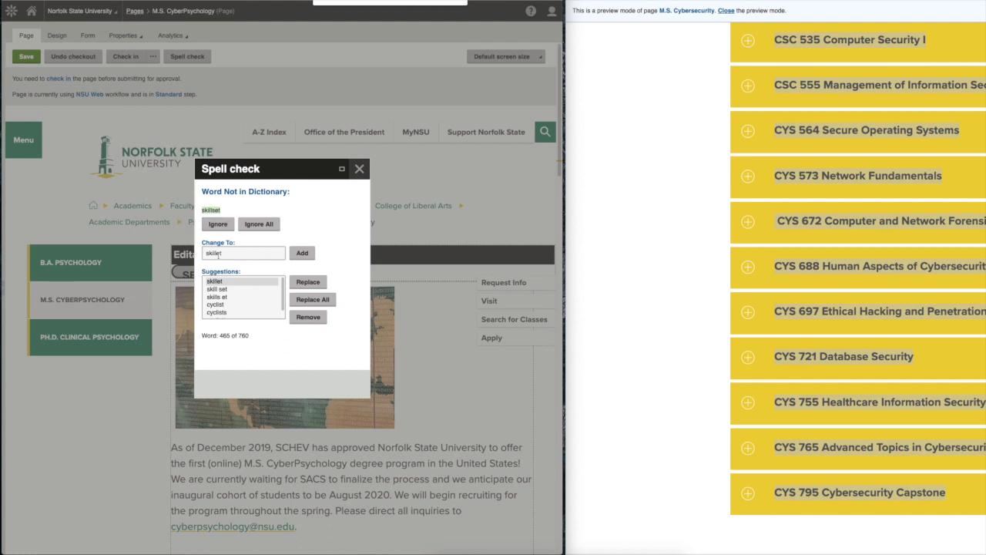
{"action": "left_click", "coordinate": [229, 254]}
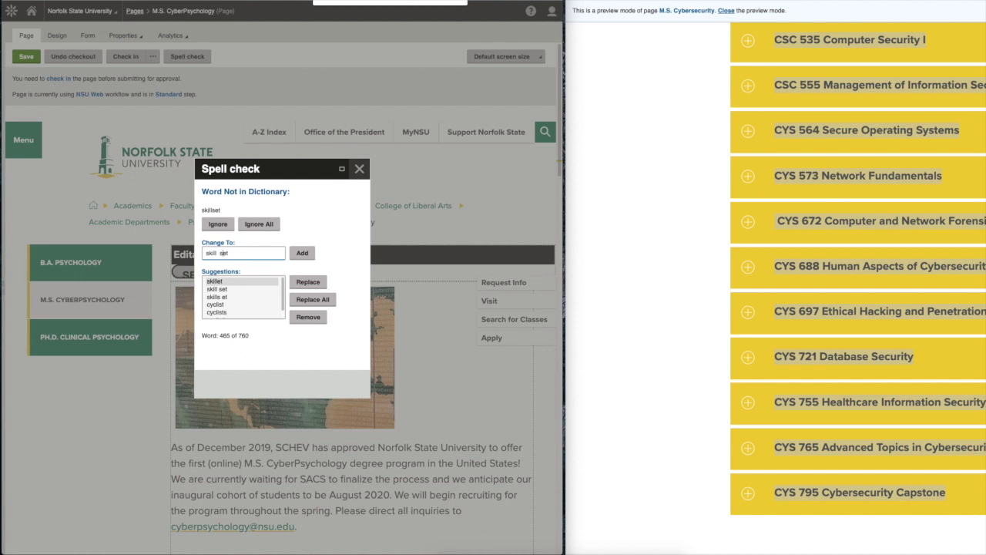
{"action": "left_click", "coordinate": [300, 255]}
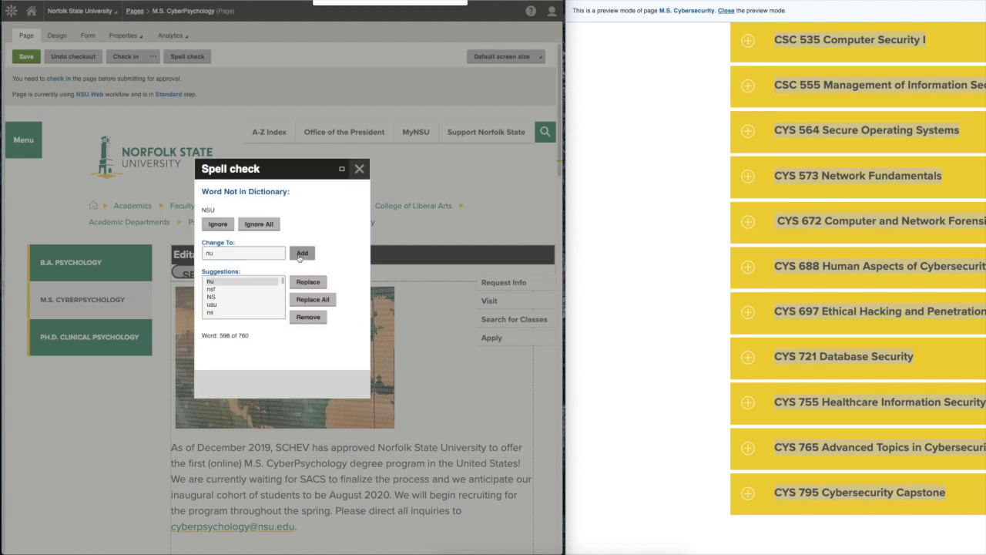
{"action": "left_click", "coordinate": [260, 225]}
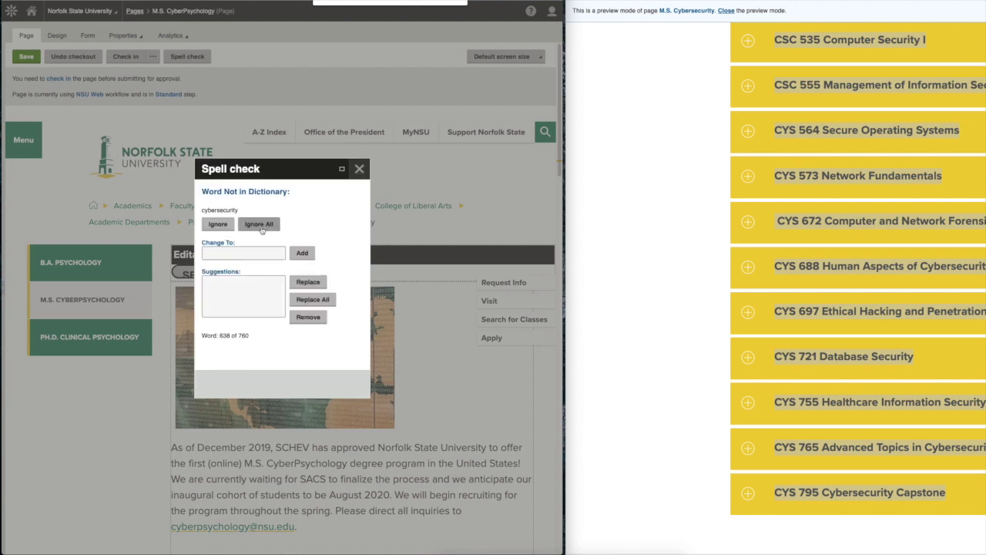
{"action": "left_click", "coordinate": [261, 227]}
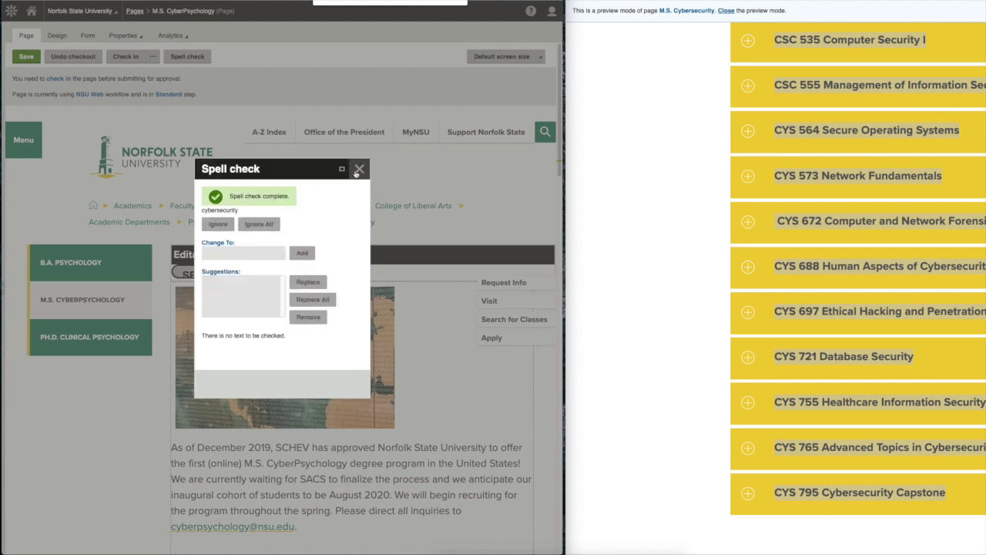
{"action": "left_click", "coordinate": [358, 170]}
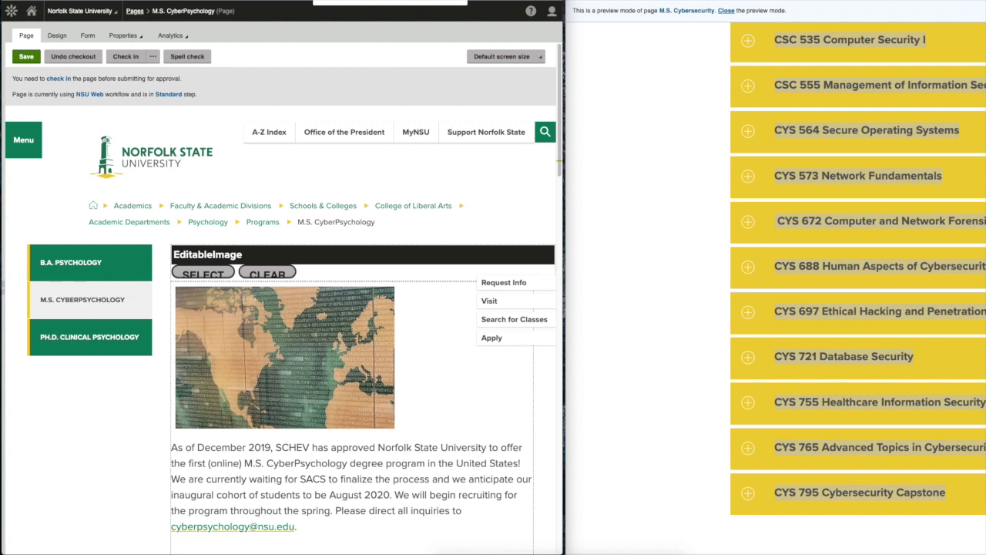
Step: Find "skillset" in the Program at a Glance section, split it into "skill set", and check the page's remaining "skill" occurrences
{"action": "key", "text": "Return"}
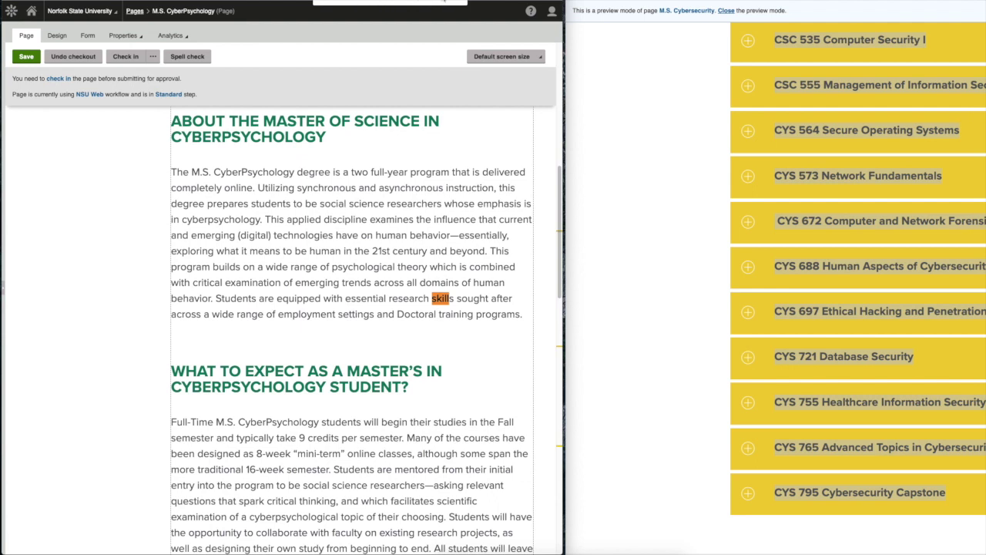
{"action": "key", "text": "Return"}
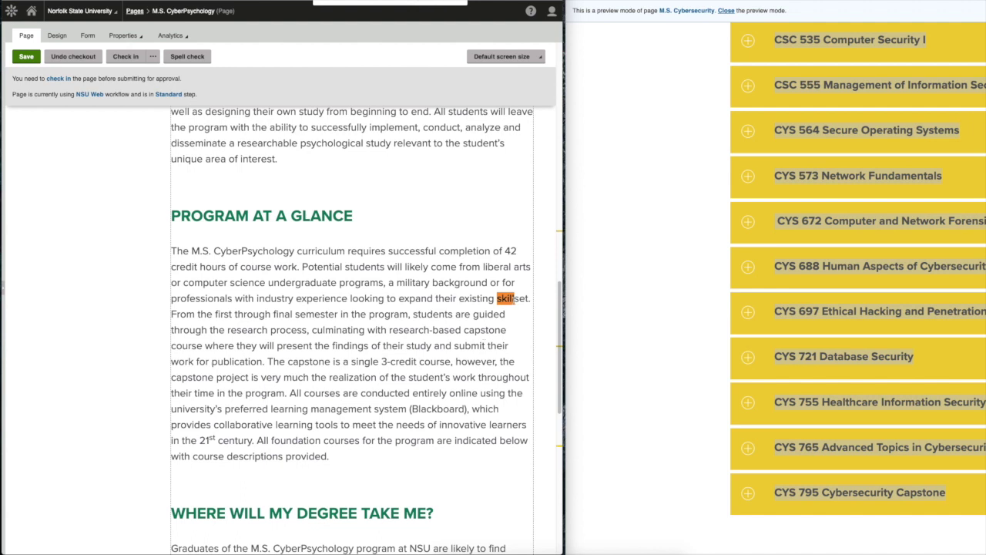
{"action": "left_click", "coordinate": [513, 299]}
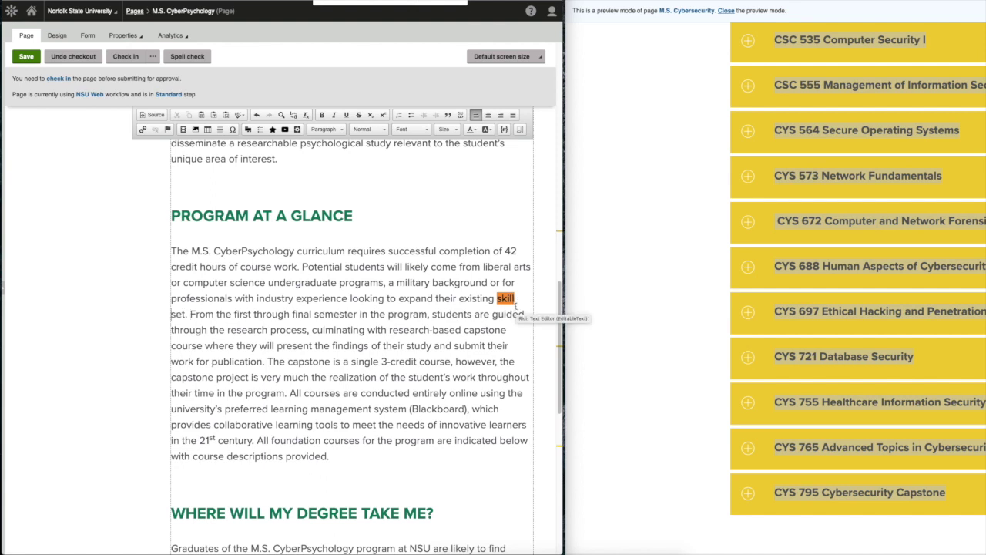
{"action": "left_click", "coordinate": [446, 2]}
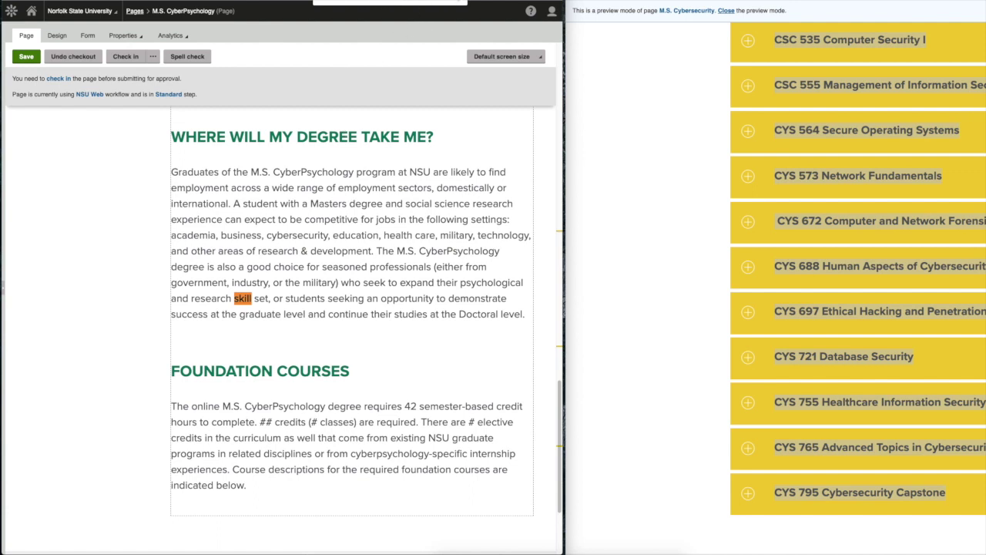
{"action": "key", "text": "Escape"}
Step: Save the M.S. CyberPsychology page and check it in
{"action": "left_click", "coordinate": [26, 56]}
{"action": "left_click", "coordinate": [131, 60]}
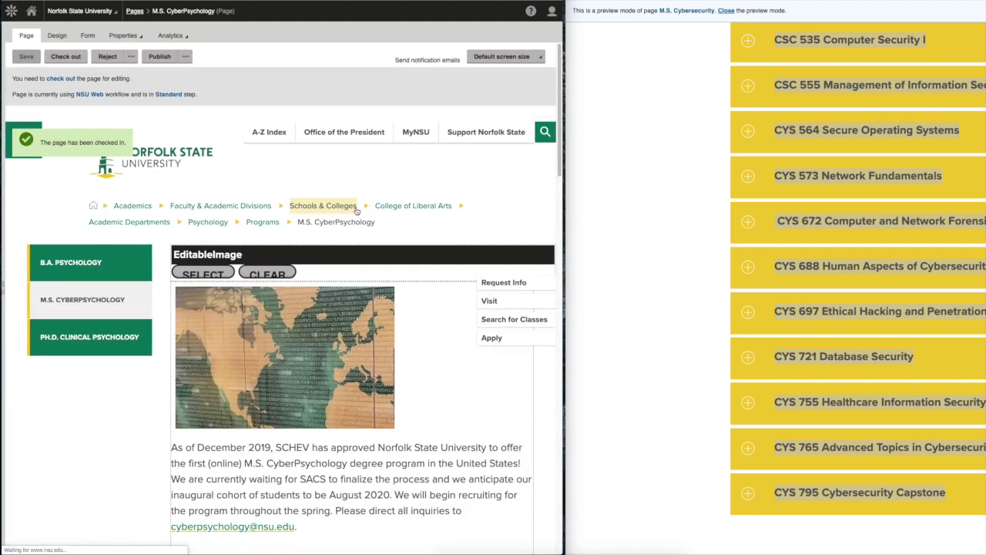
Step: Widen the page editor window across the screen and expand the site's content tree until its page names are readable
{"action": "scroll", "coordinate": [437, 362], "scroll_direction": "down", "scroll_amount": 10}
{"action": "scroll", "coordinate": [438, 362], "scroll_direction": "down", "scroll_amount": 5}
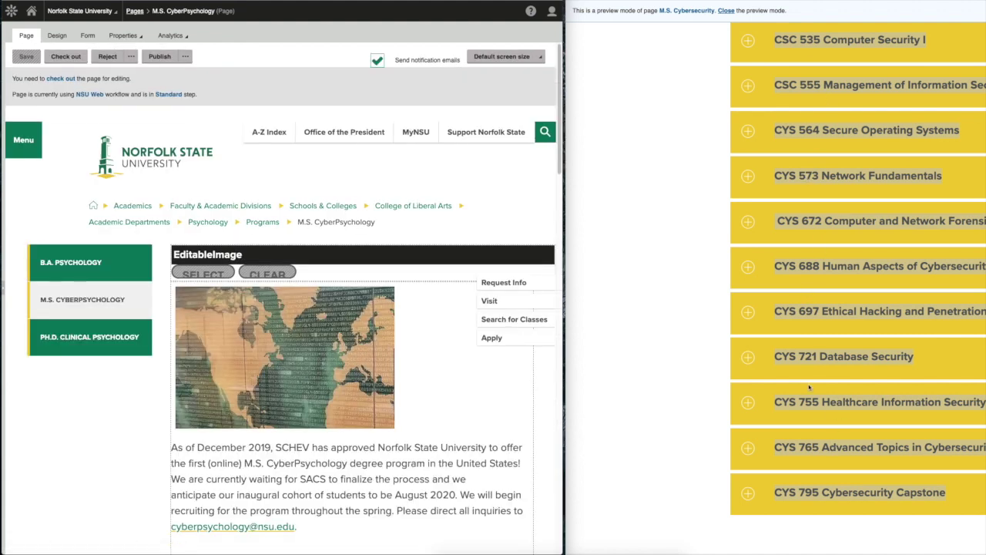
{"action": "scroll", "coordinate": [809, 388], "scroll_direction": "up", "scroll_amount": 2}
{"action": "scroll", "coordinate": [808, 388], "scroll_direction": "down", "scroll_amount": 1}
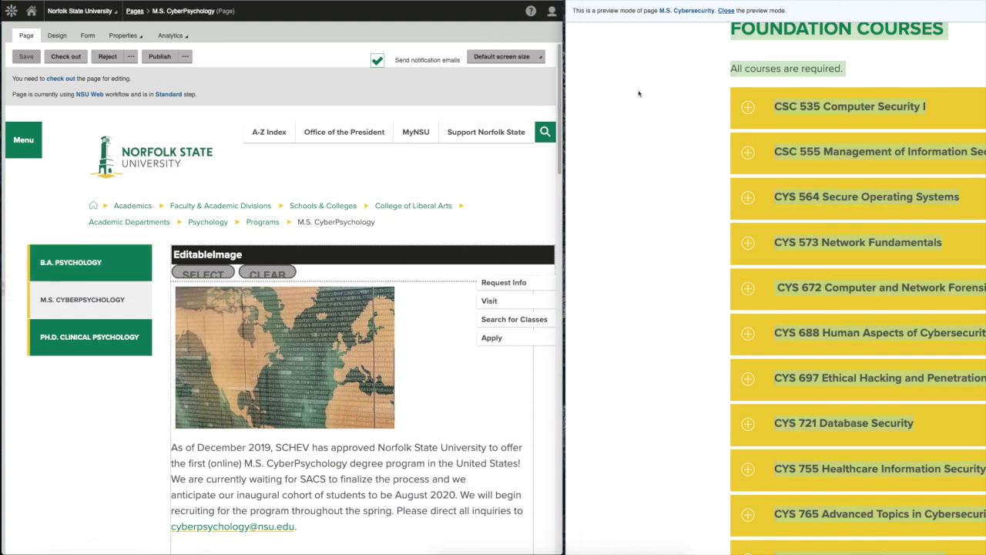
{"action": "left_click_drag", "start_coordinate": [563, 145], "coordinate": [977, 125]}
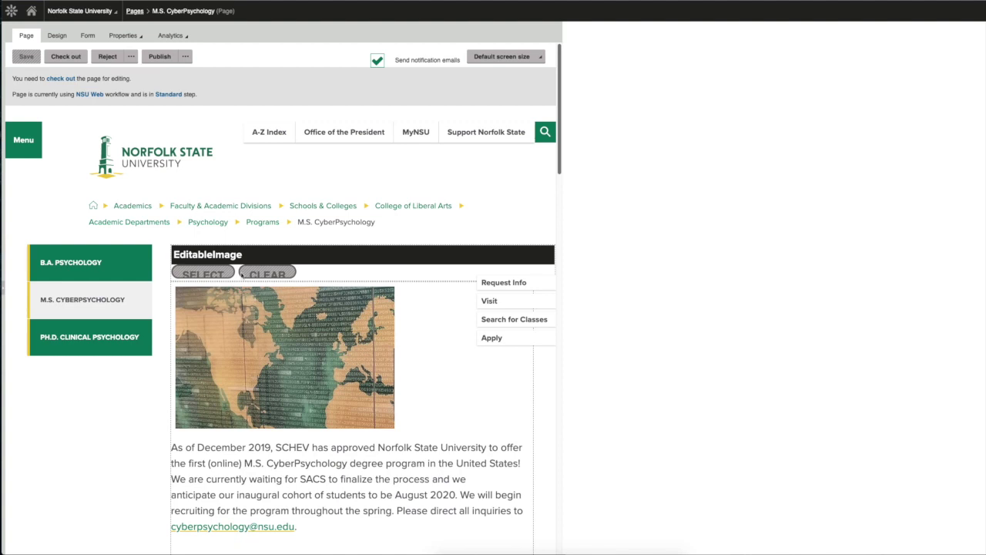
{"action": "left_click", "coordinate": [4, 289]}
{"action": "left_click_drag", "start_coordinate": [177, 312], "coordinate": [312, 304]}
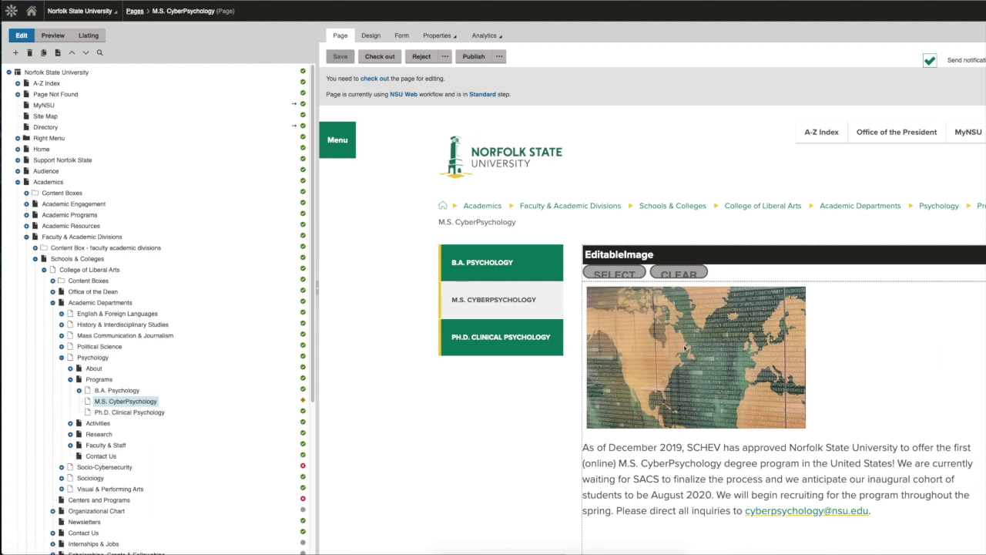
Step: Collapse the College of Liberal Arts branch and search the Pages index for "cs"
{"action": "scroll", "coordinate": [685, 348], "scroll_direction": "down", "scroll_amount": 1}
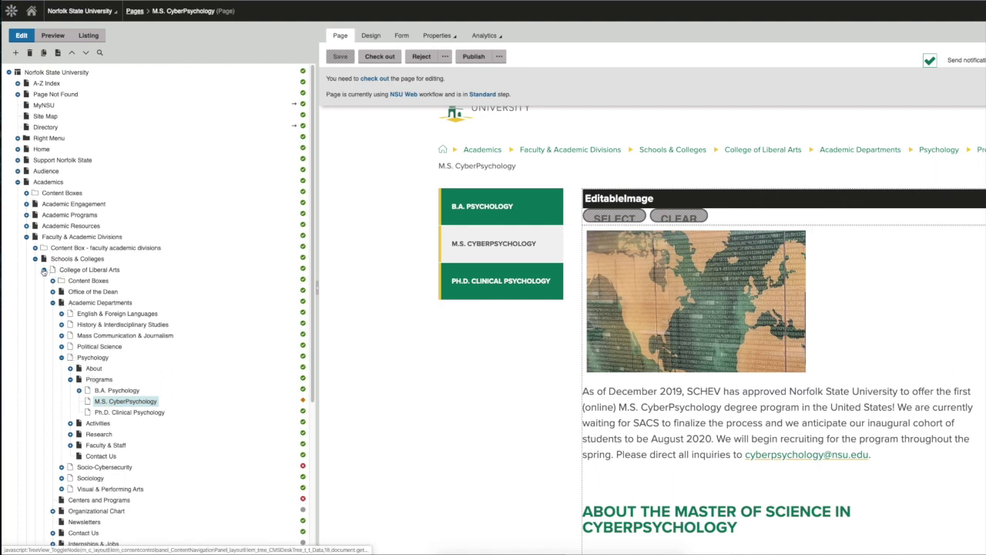
{"action": "left_click", "coordinate": [43, 270]}
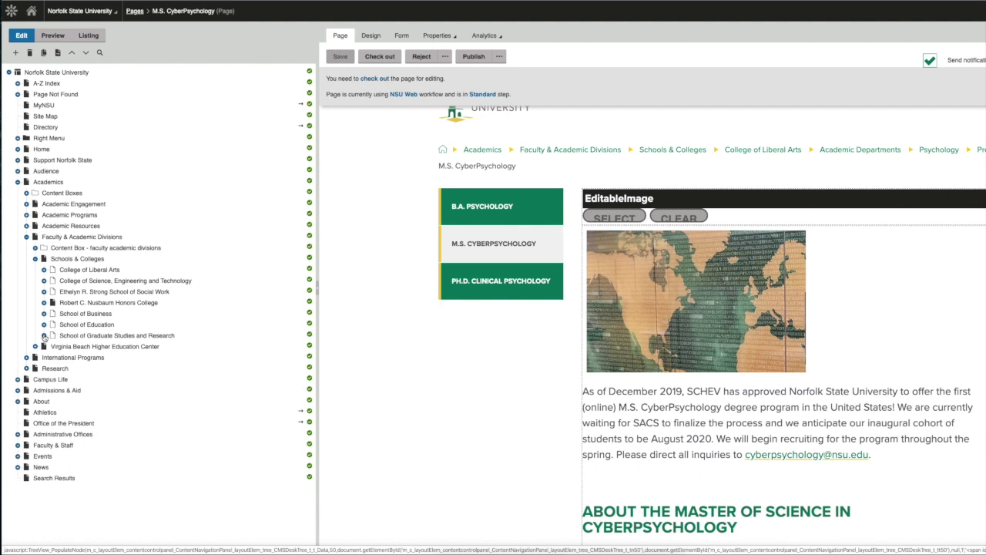
{"action": "left_click", "coordinate": [99, 52]}
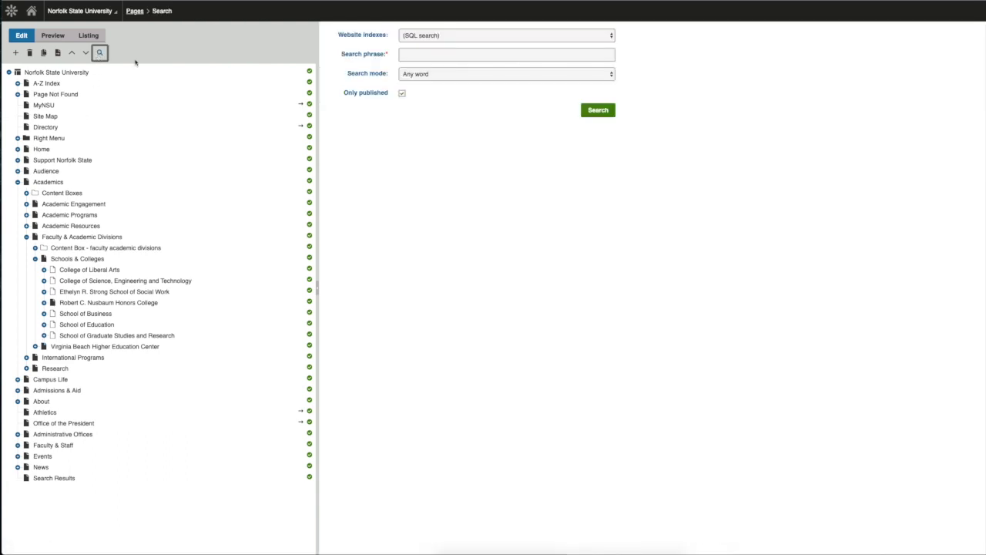
{"action": "left_click", "coordinate": [434, 36]}
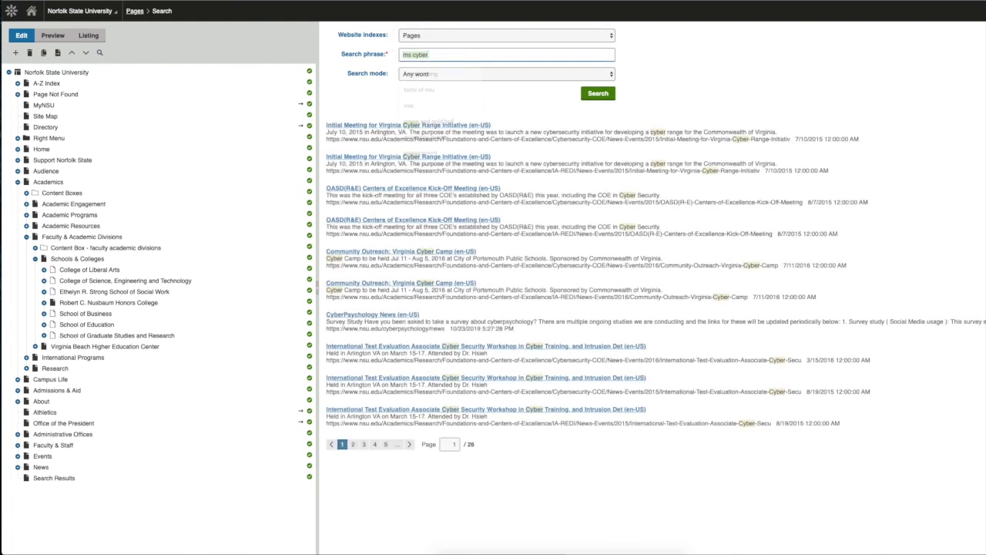
{"action": "type", "text": "s"}
{"action": "key", "text": "Return"}
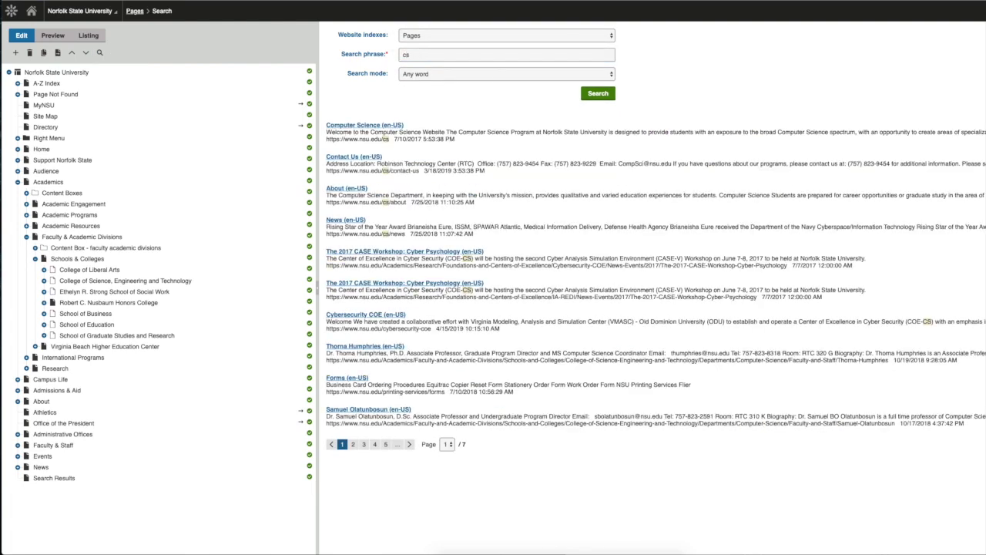
Step: Open the Computer Science page from the search results, widen the content tree, and open M.S. Cybersecurity under its Programs
{"action": "left_click", "coordinate": [340, 128]}
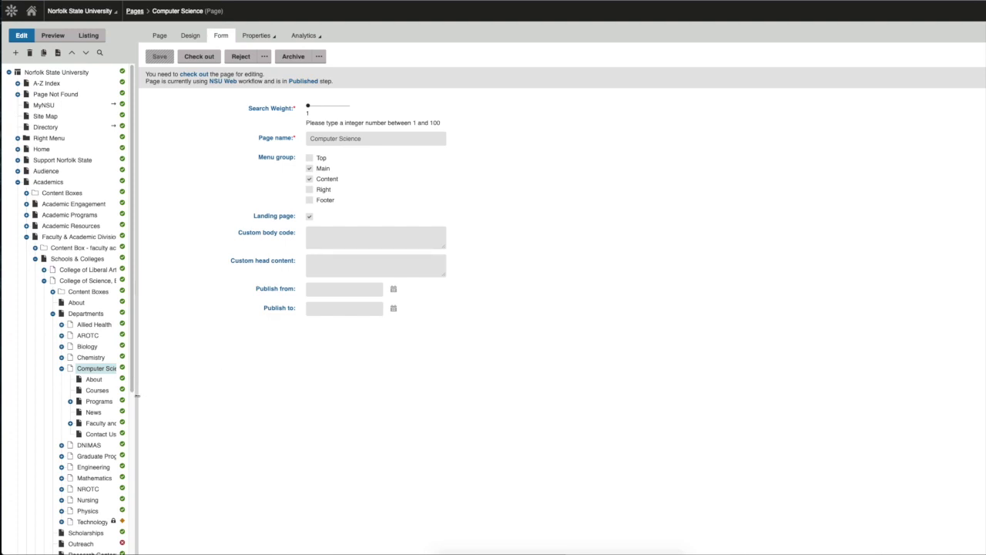
{"action": "left_click_drag", "start_coordinate": [135, 395], "coordinate": [241, 396]}
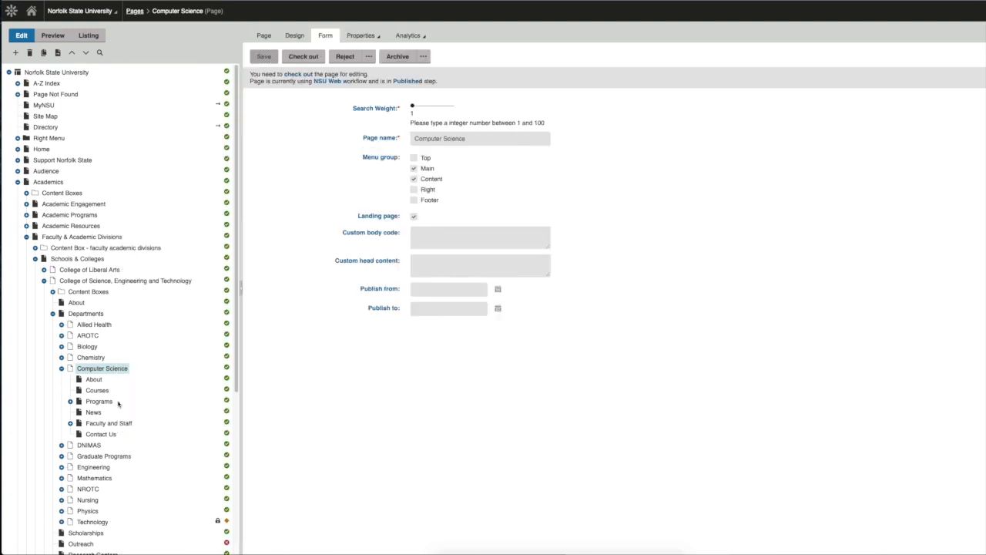
{"action": "left_click", "coordinate": [69, 402]}
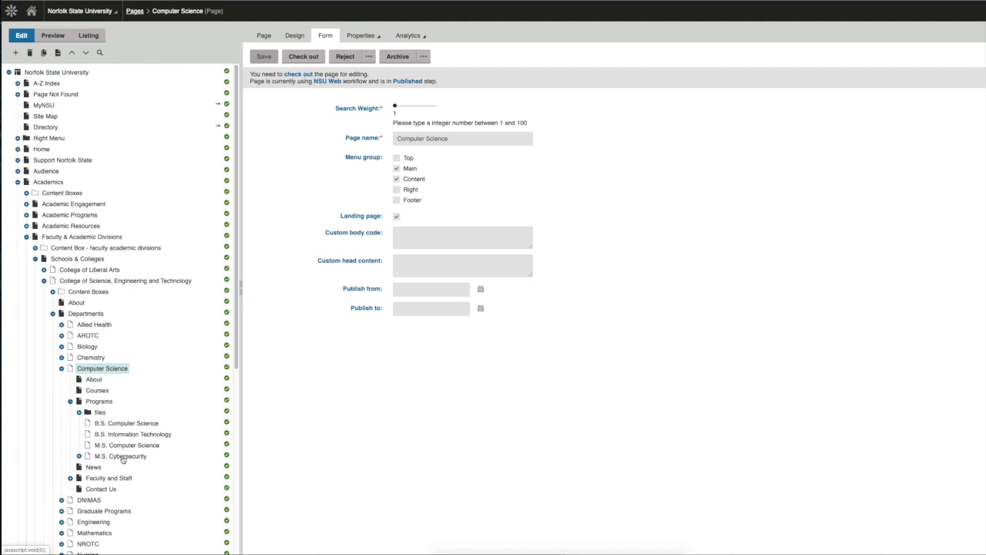
{"action": "left_click", "coordinate": [120, 456]}
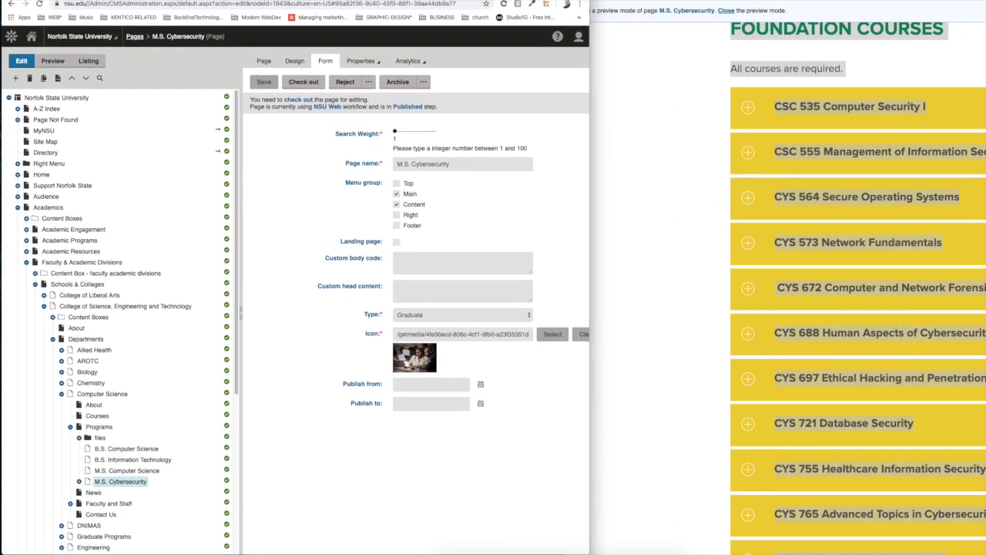
Step: Review the M.S. Cybersecurity preview from its introduction to the Foundation Courses, and examine the expandable CSC 535 Computer Security I description
{"action": "scroll", "coordinate": [683, 61], "scroll_direction": "up", "scroll_amount": 5}
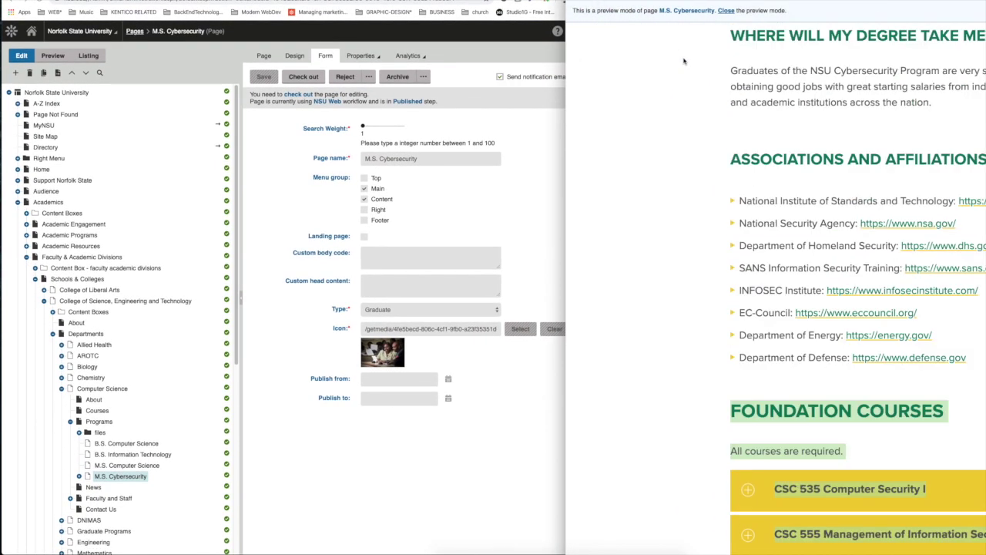
{"action": "scroll", "coordinate": [684, 60], "scroll_direction": "up", "scroll_amount": 10}
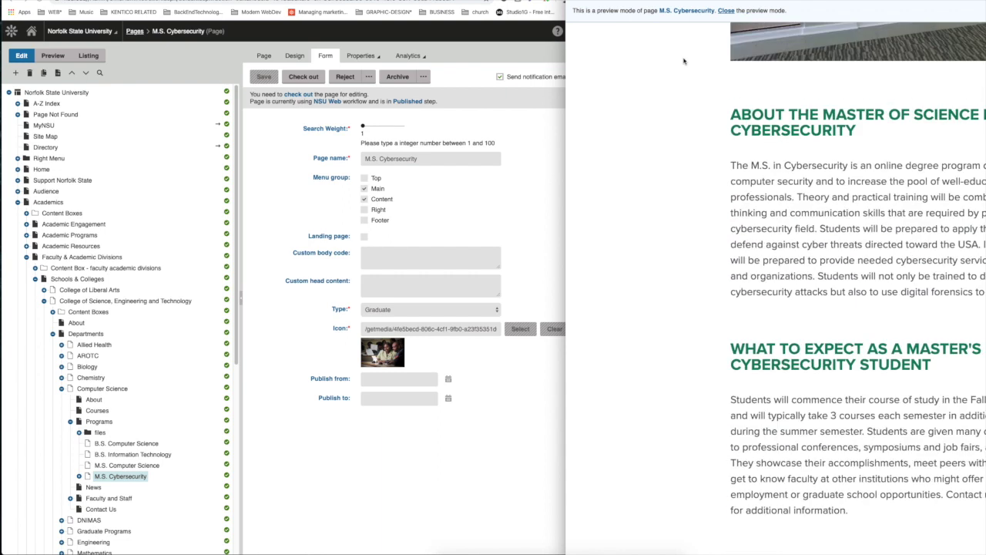
{"action": "scroll", "coordinate": [684, 61], "scroll_direction": "up", "scroll_amount": 3}
{"action": "scroll", "coordinate": [683, 61], "scroll_direction": "down", "scroll_amount": 15}
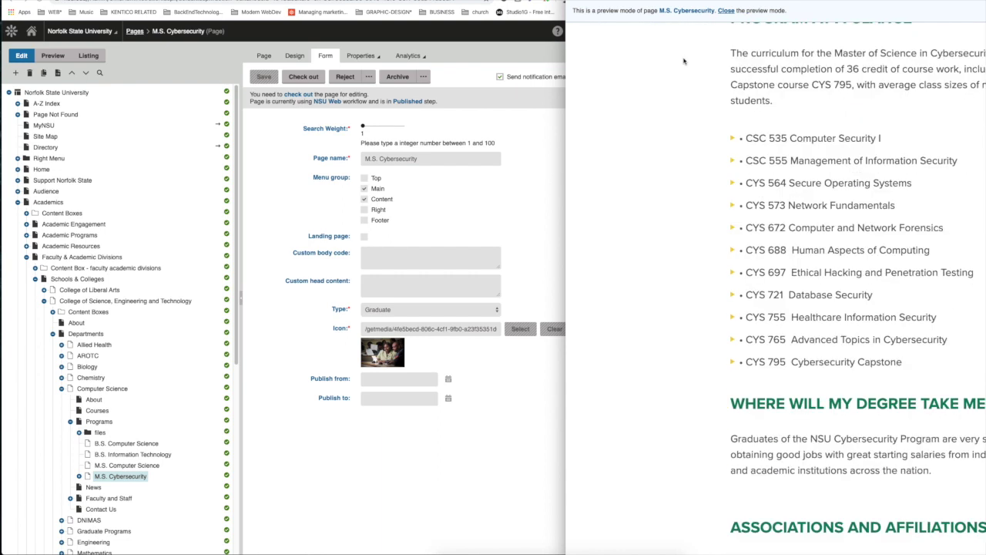
{"action": "scroll", "coordinate": [683, 61], "scroll_direction": "down", "scroll_amount": 8}
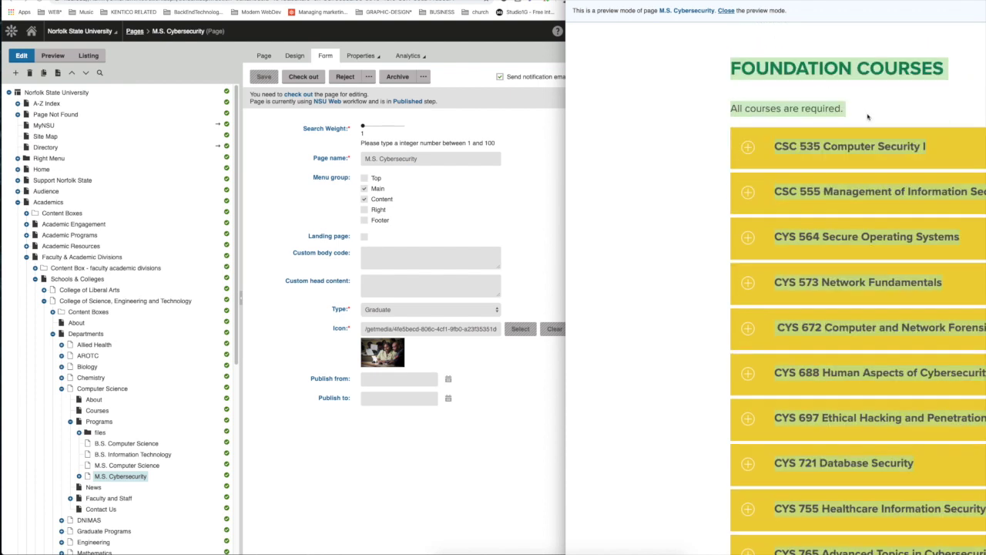
{"action": "left_click", "coordinate": [714, 170]}
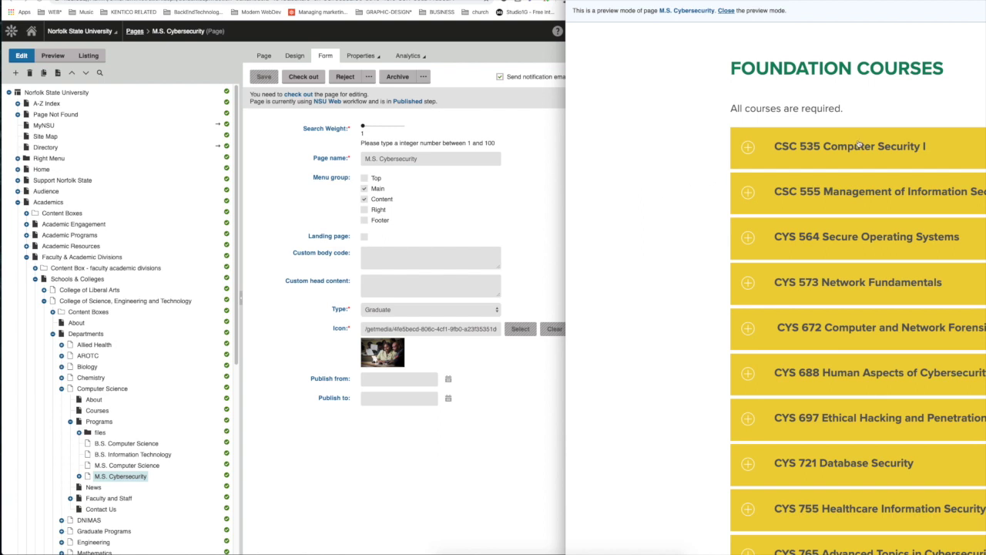
{"action": "left_click", "coordinate": [747, 147]}
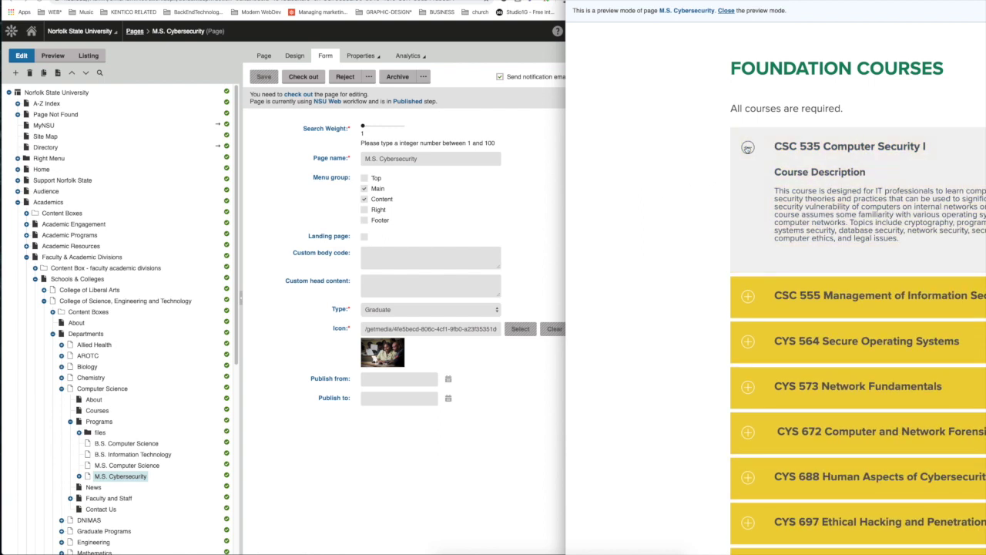
{"action": "left_click_drag", "start_coordinate": [797, 182], "coordinate": [921, 245]}
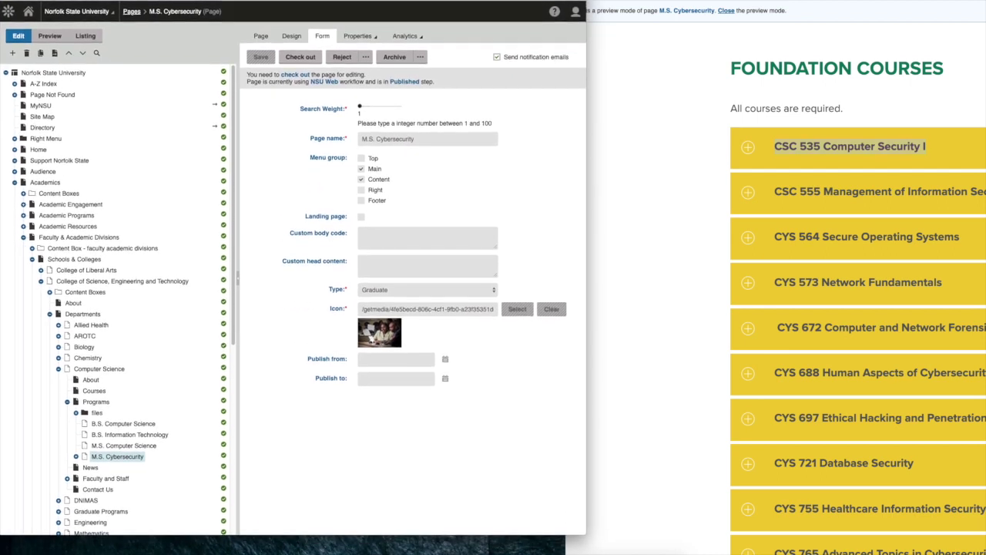
Step: Widen the editor window and expand the content tree to the Academic Departments of the College of Liberal Arts
{"action": "left_click_drag", "start_coordinate": [565, 6], "coordinate": [985, 9]}
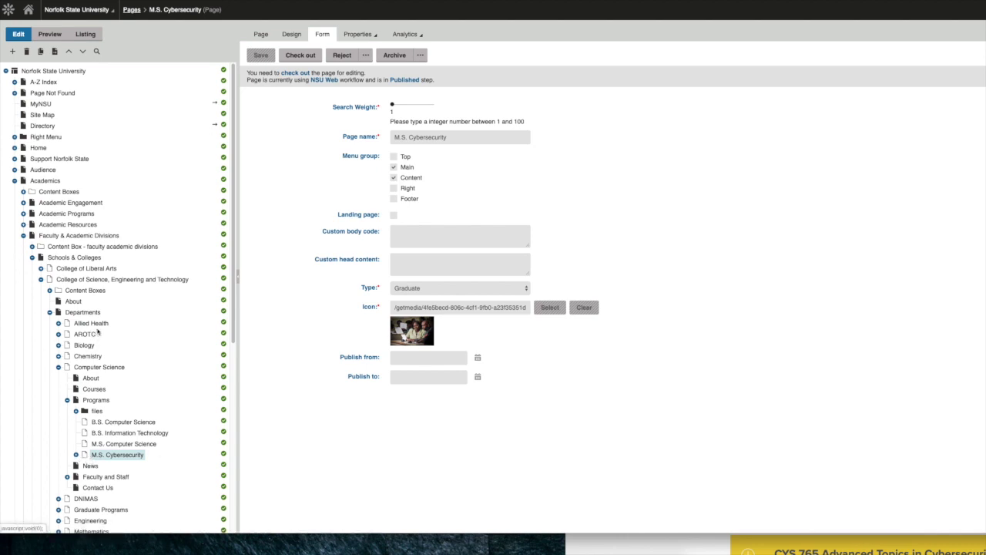
{"action": "left_click", "coordinate": [32, 258]}
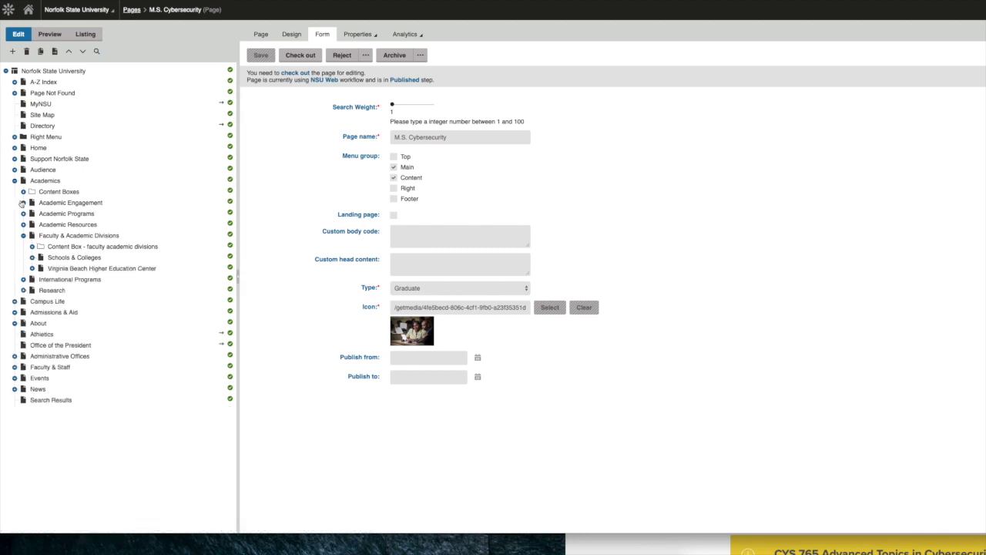
{"action": "left_click", "coordinate": [23, 236]}
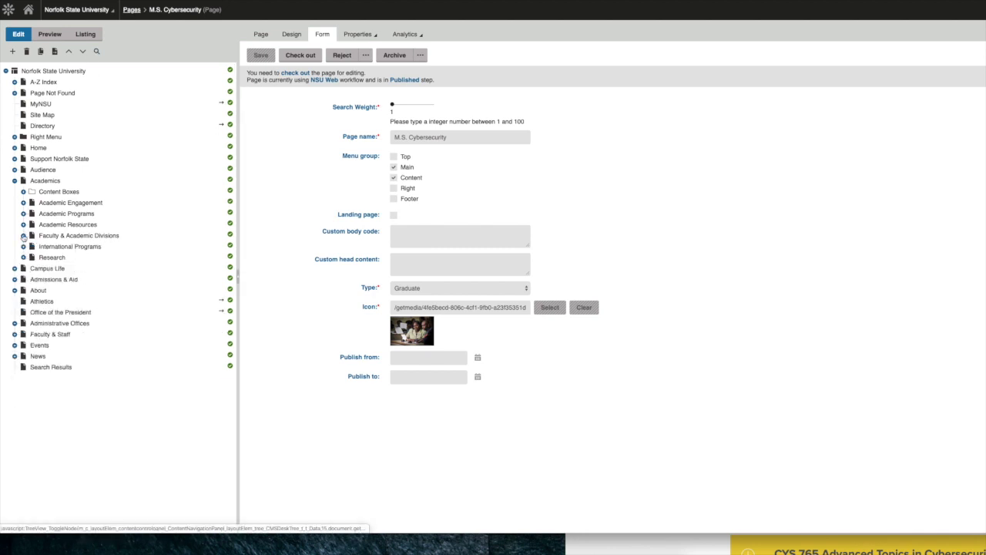
{"action": "left_click", "coordinate": [24, 236]}
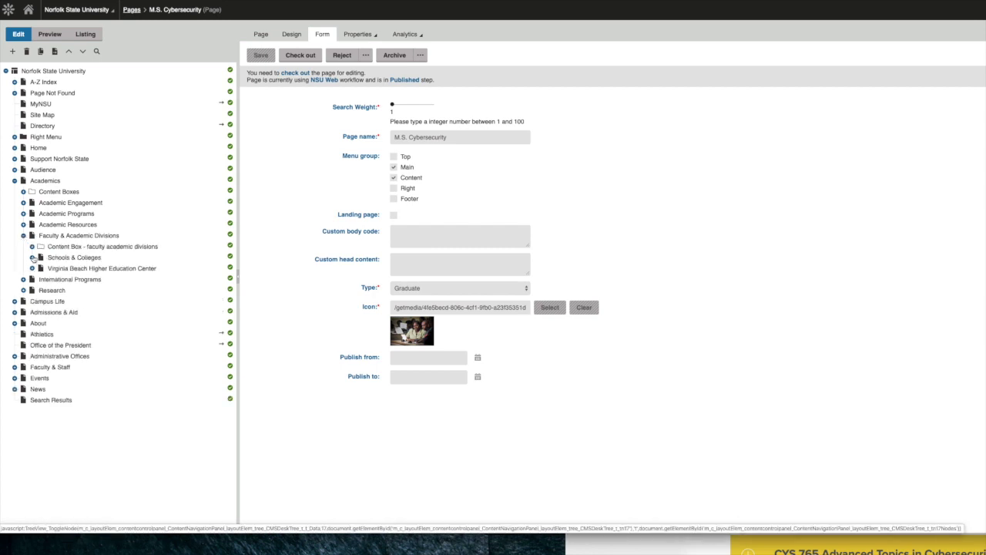
{"action": "left_click", "coordinate": [32, 258]}
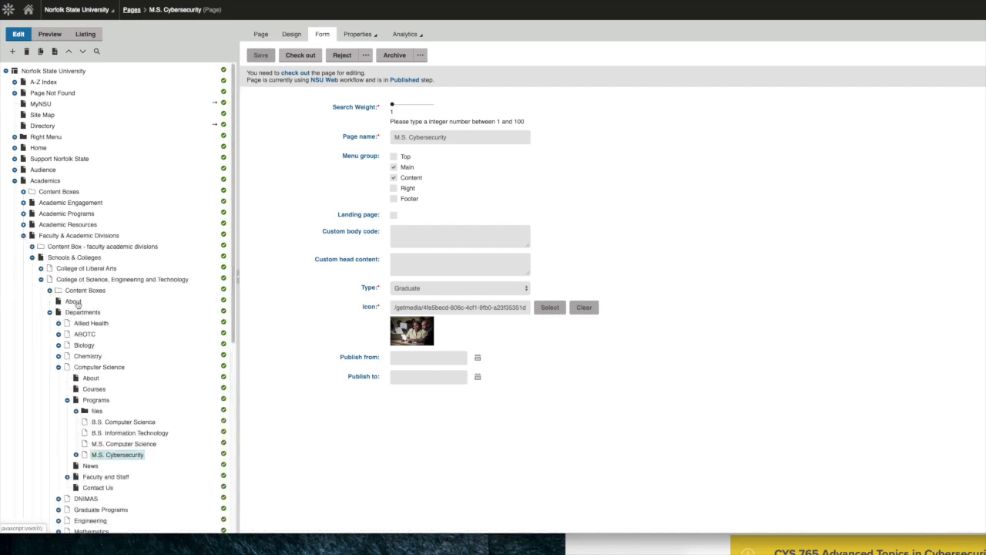
{"action": "left_click", "coordinate": [42, 268]}
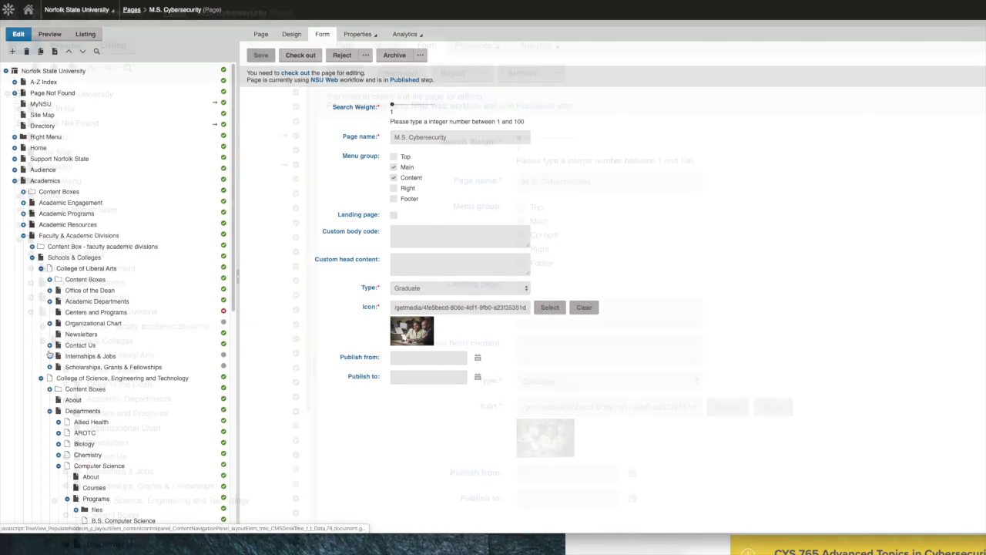
{"action": "left_click", "coordinate": [49, 302]}
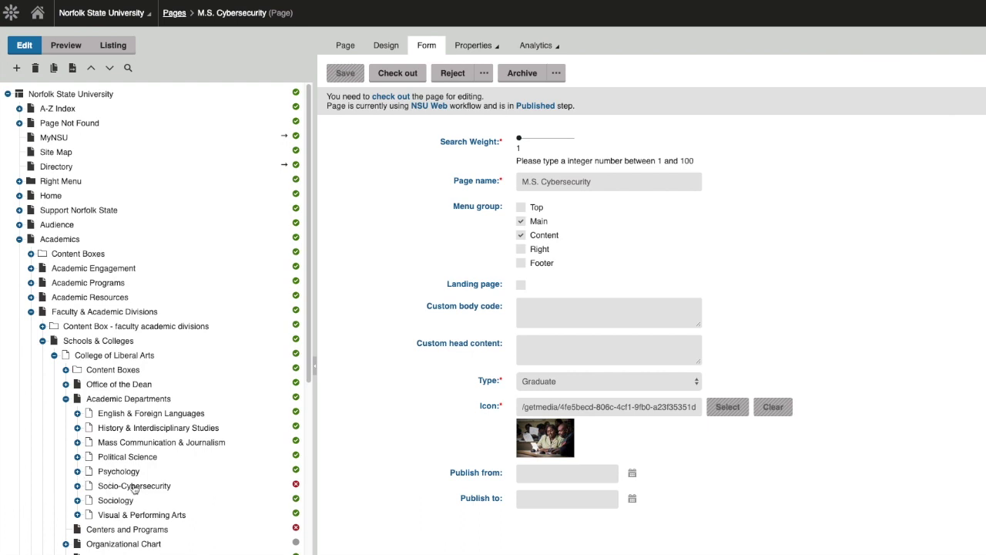
Step: Open the M.S. CyberPsychology page under Psychology's Programs and look through its form fields
{"action": "left_click", "coordinate": [78, 472]}
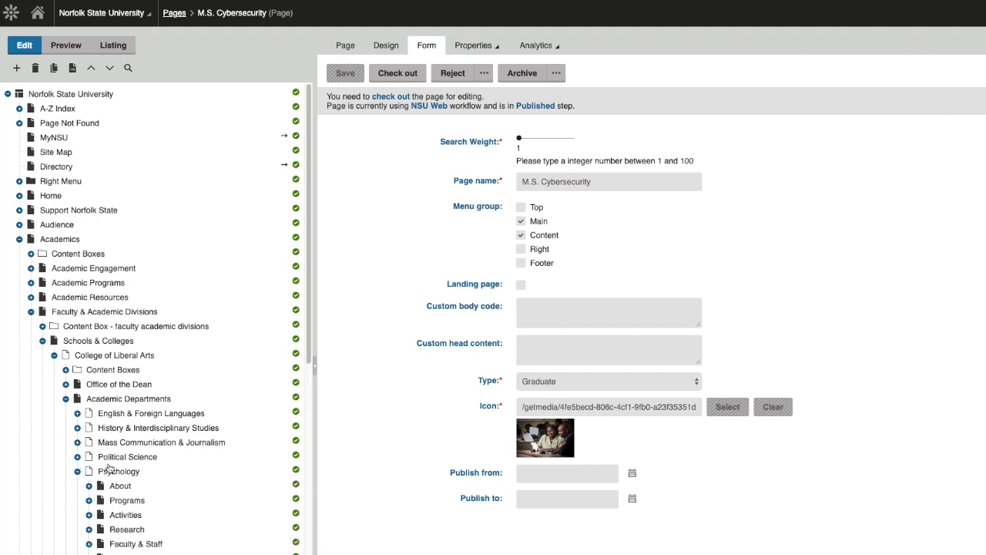
{"action": "left_click", "coordinate": [89, 501]}
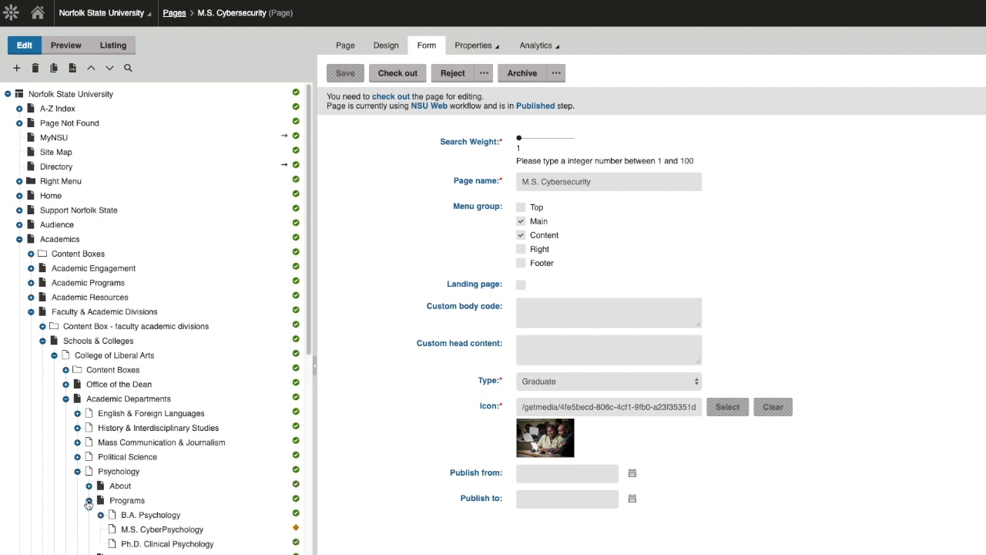
{"action": "left_click", "coordinate": [150, 531]}
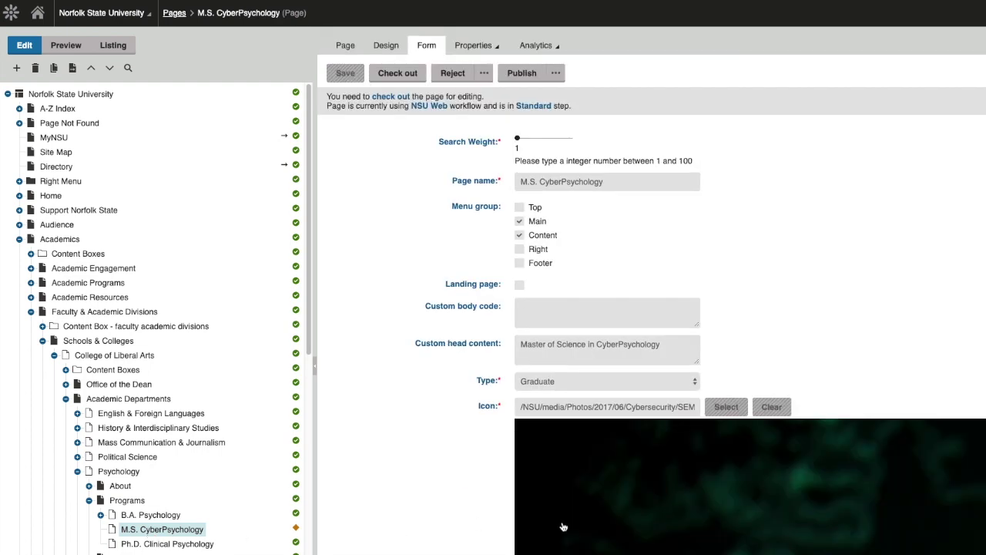
{"action": "scroll", "coordinate": [591, 521], "scroll_direction": "down", "scroll_amount": 5}
{"action": "scroll", "coordinate": [590, 521], "scroll_direction": "up", "scroll_amount": 5}
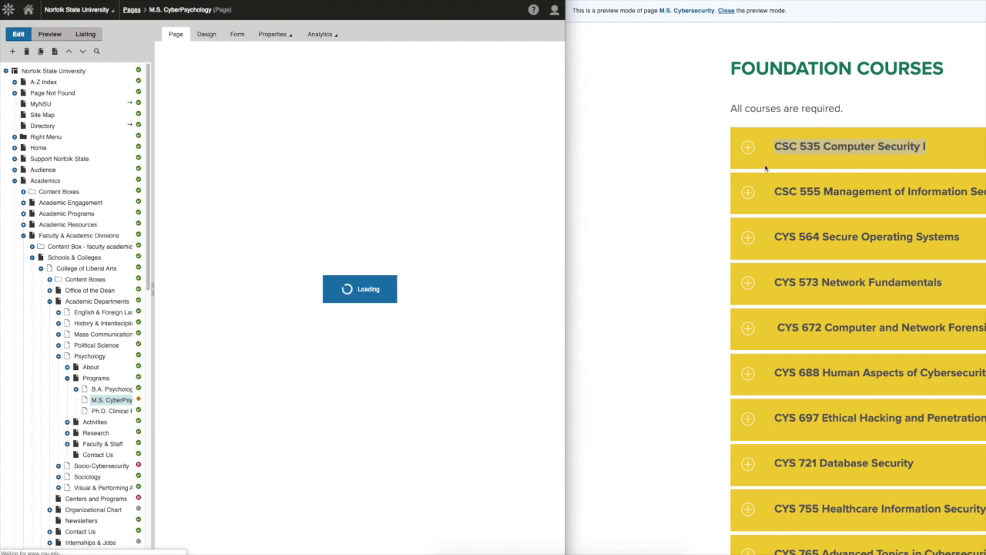
Step: Recheck the CSC 535 course description in the preview, and save a new Content Boxes page named "content box" under M.S. CyberPsychology
{"action": "left_click", "coordinate": [749, 149]}
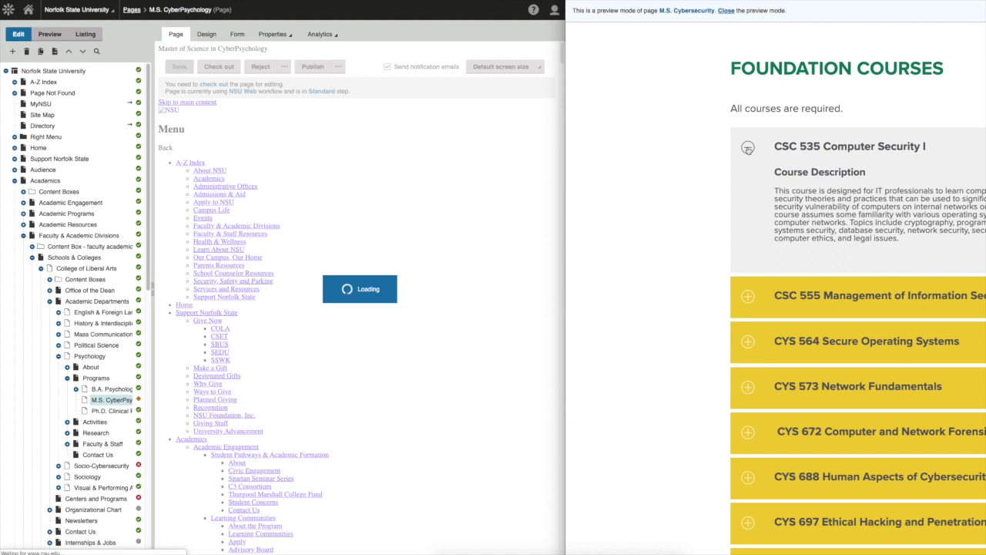
{"action": "left_click", "coordinate": [748, 148]}
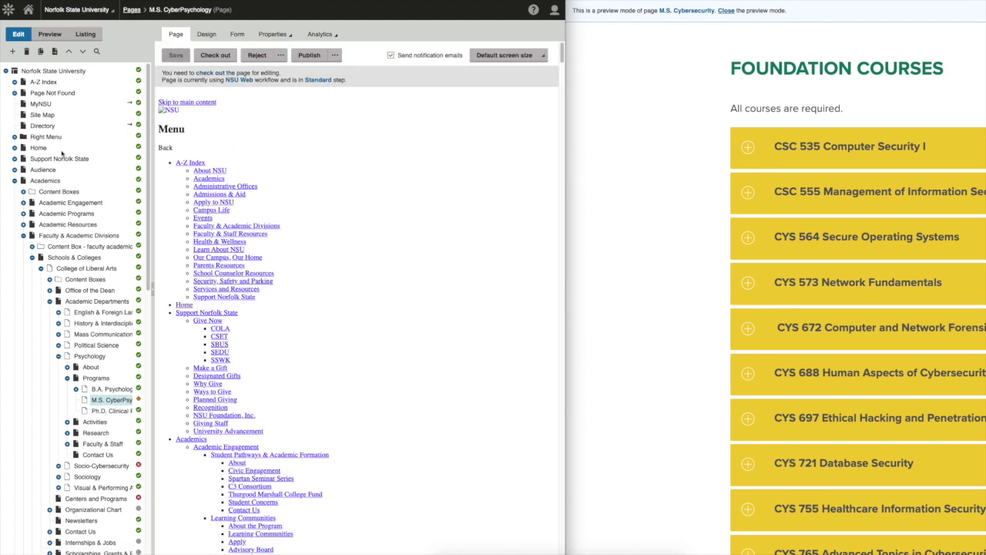
{"action": "left_click", "coordinate": [11, 53]}
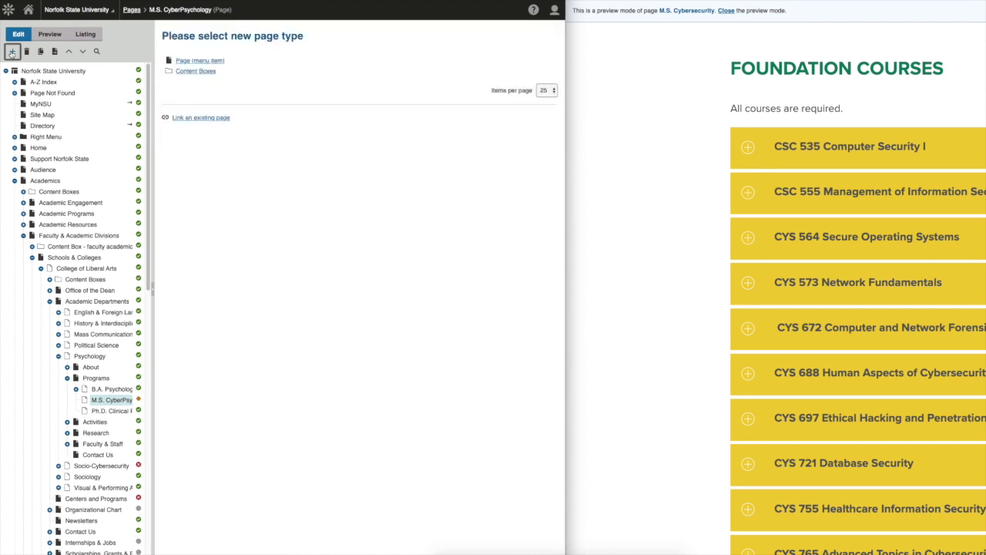
{"action": "left_click", "coordinate": [205, 72]}
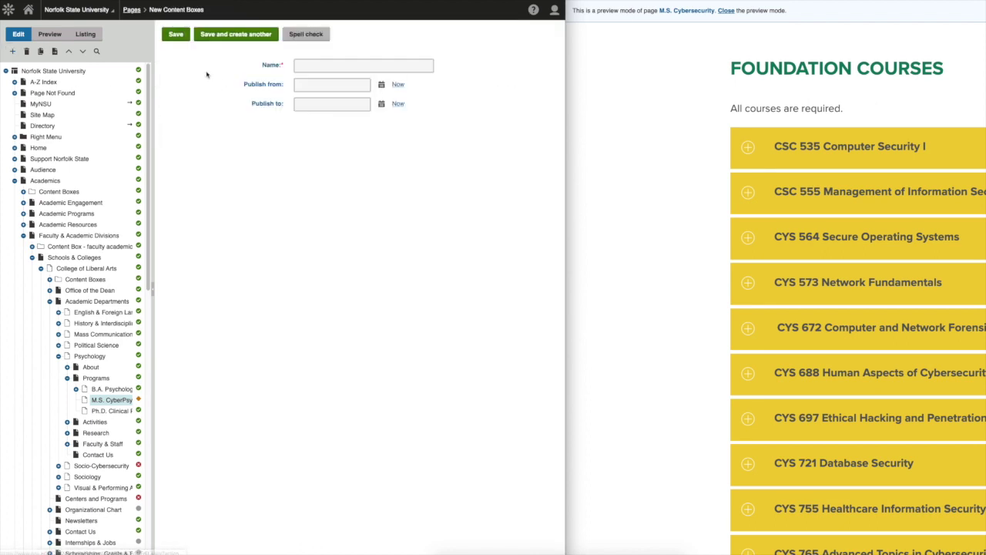
{"action": "left_click", "coordinate": [318, 64]}
{"action": "left_click", "coordinate": [314, 84]}
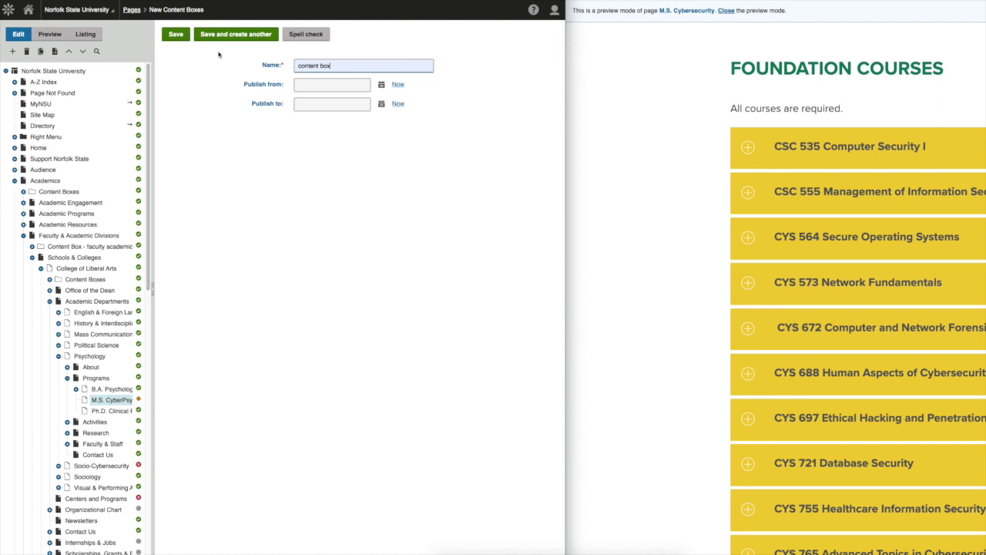
{"action": "left_click", "coordinate": [178, 35]}
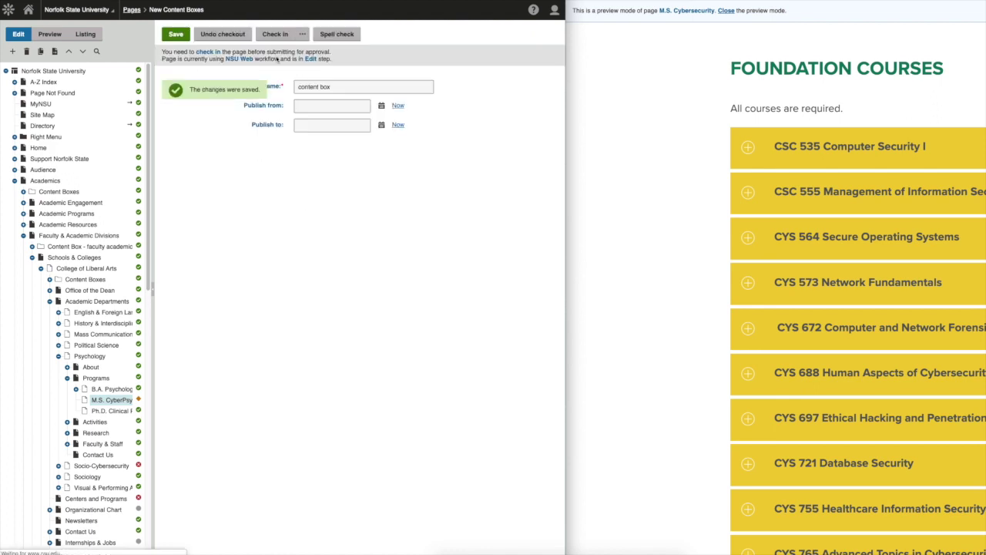
Step: Check in the new "content box" page
{"action": "left_click", "coordinate": [273, 33]}
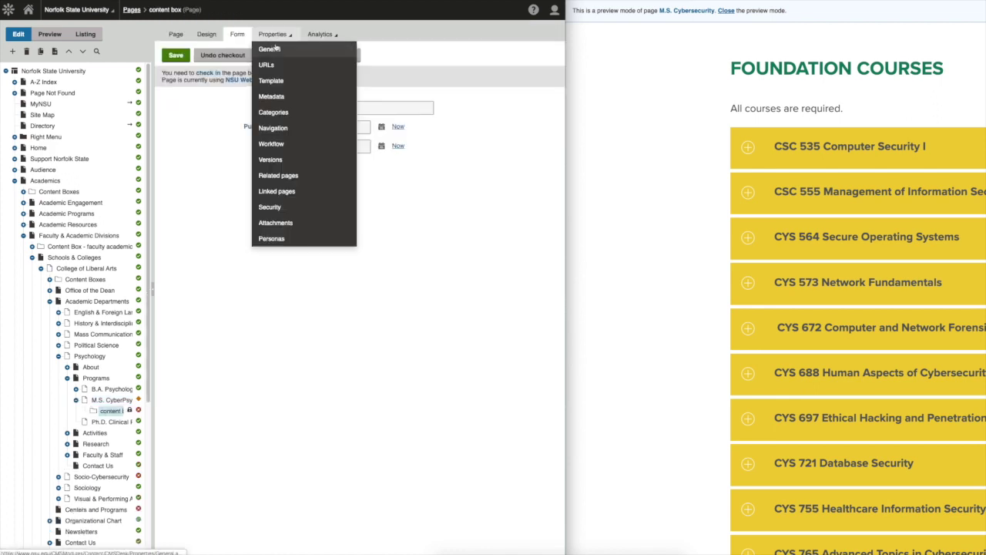
{"action": "left_click", "coordinate": [189, 128]}
{"action": "left_click", "coordinate": [286, 54]}
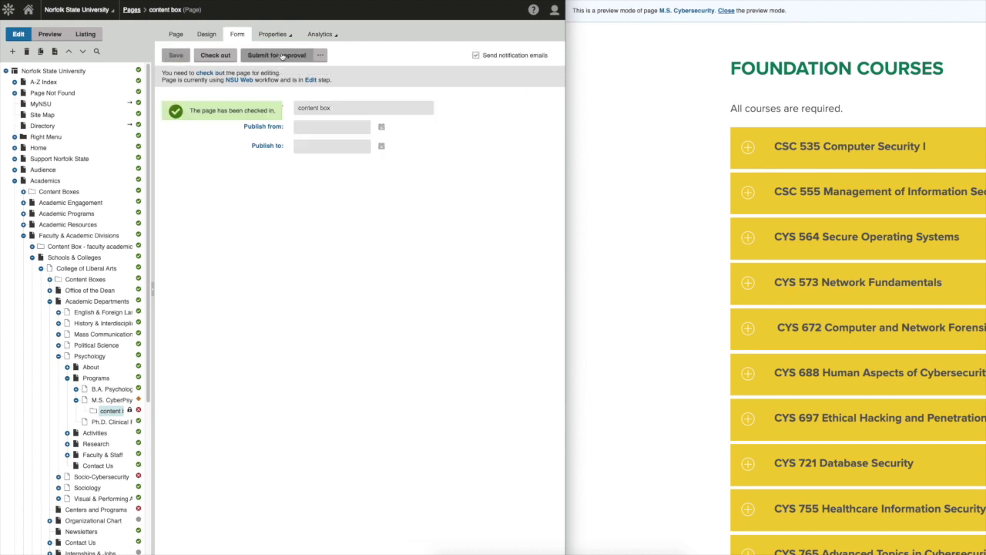
Step: Publish the "content box" page and reselect it in the content tree under M.S. CyberPsychology
{"action": "left_click", "coordinate": [309, 55]}
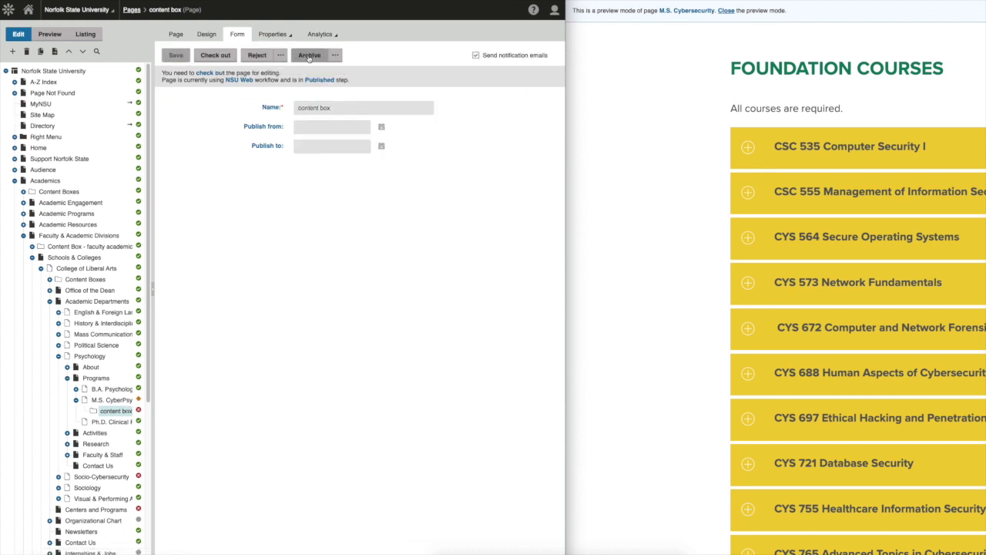
{"action": "left_click", "coordinate": [111, 400]}
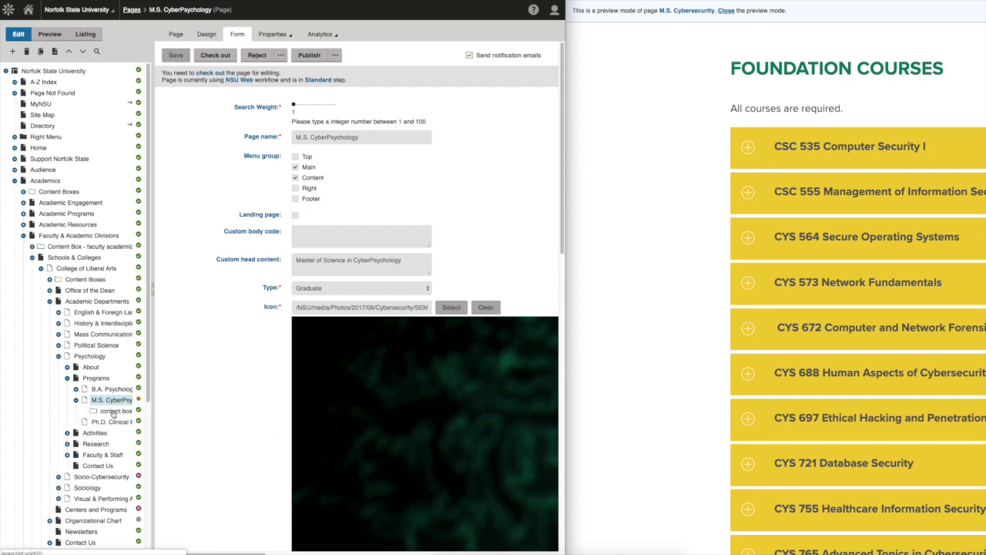
{"action": "left_click", "coordinate": [112, 411]}
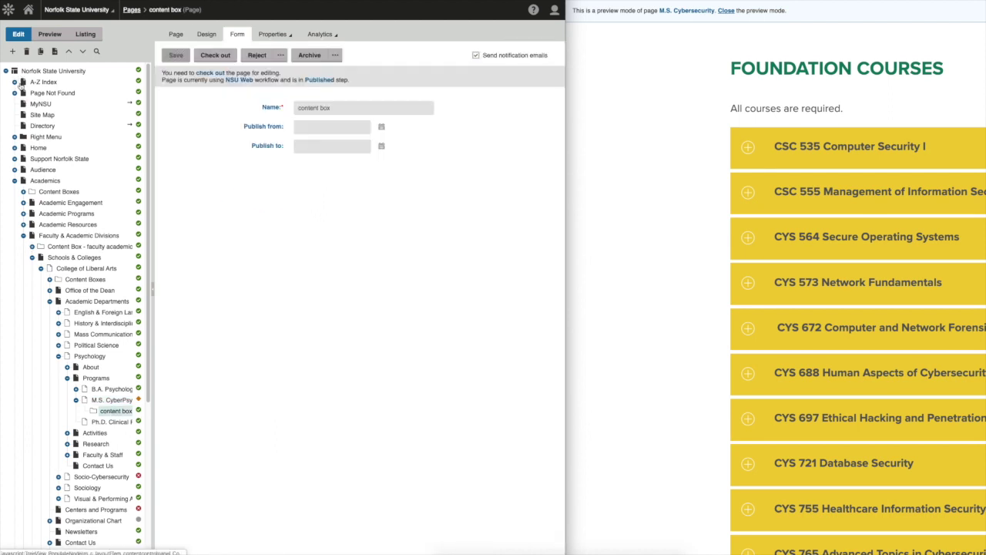
Step: Start a new Faq Box under the "content box" page and name it "PSY ### Course title", consulting the CSC 535 entry in the preview
{"action": "left_click", "coordinate": [12, 51]}
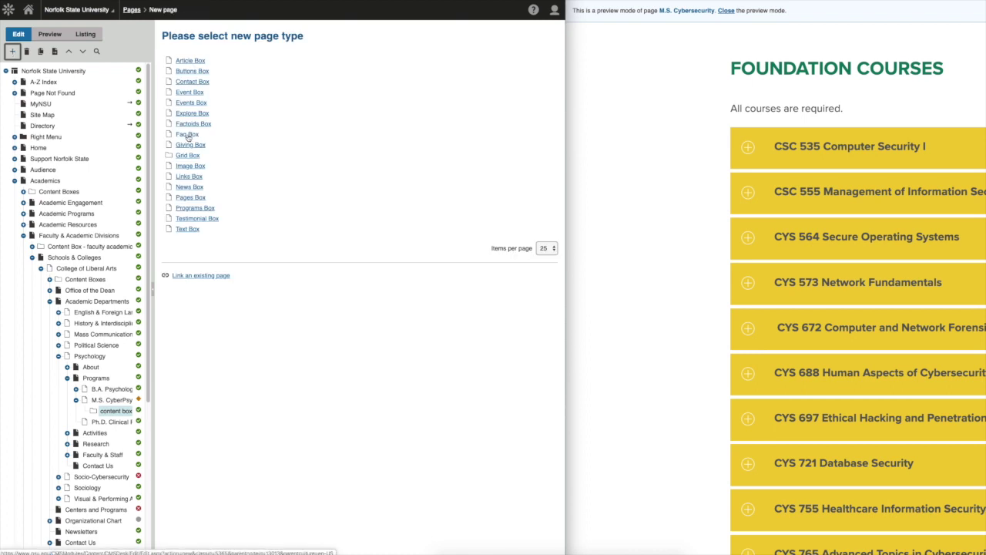
{"action": "left_click", "coordinate": [188, 135]}
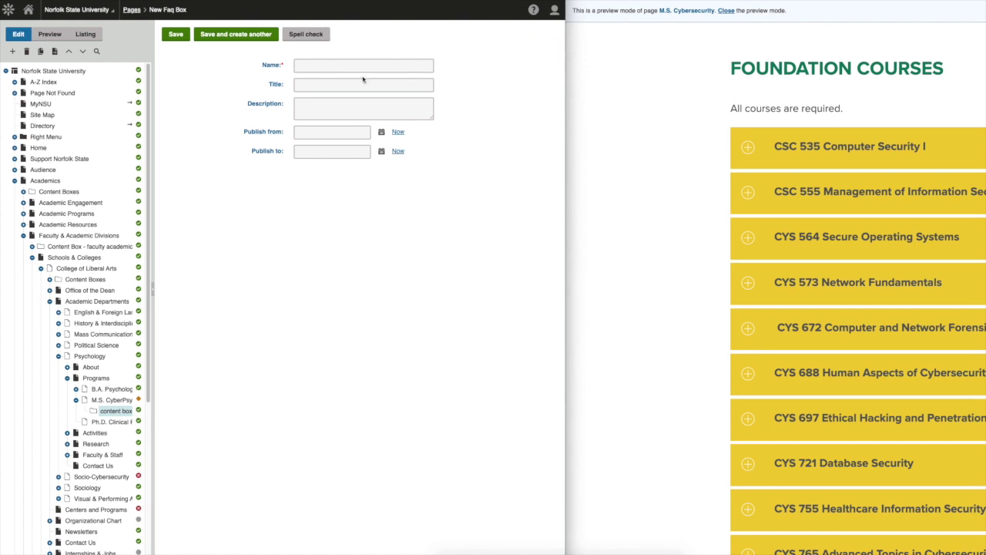
{"action": "left_click", "coordinate": [749, 148]}
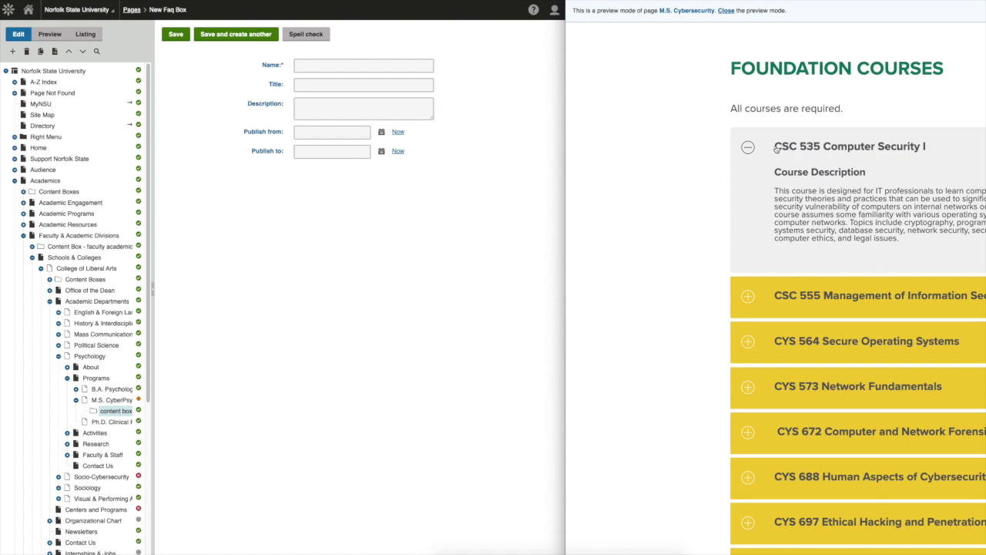
{"action": "left_click", "coordinate": [305, 65]}
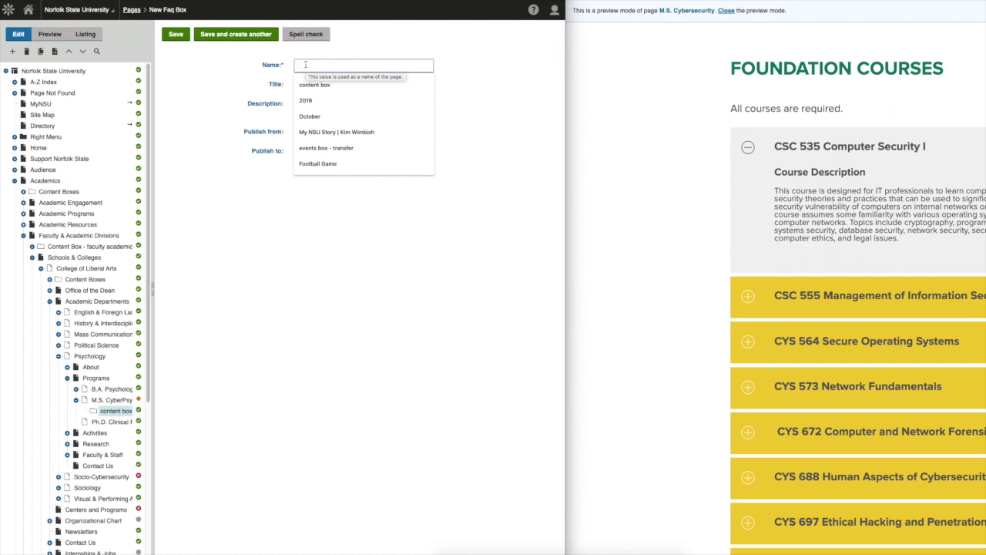
{"action": "type", "text": "PSY ###"}
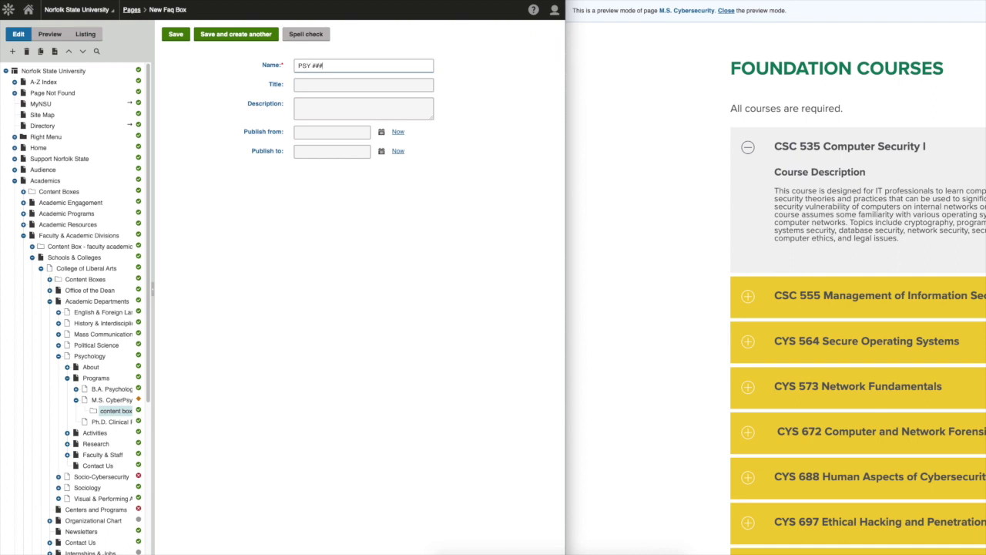
{"action": "type", "text": "Course title"}
{"action": "left_click_drag", "start_coordinate": [357, 66], "coordinate": [269, 66]}
{"action": "left_click", "coordinate": [315, 105]}
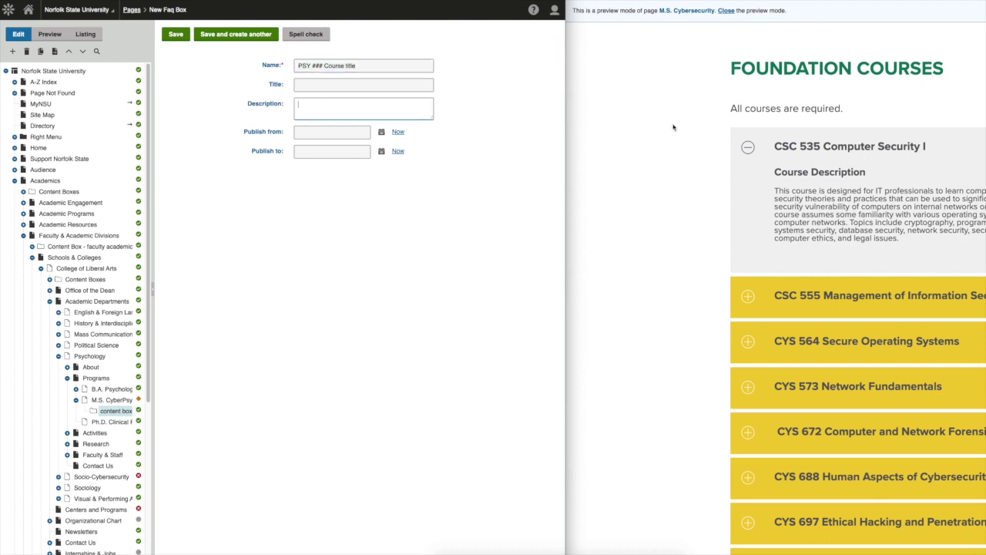
Step: Examine the heading and body text of the CSC 535 course description in the preview, and collapse that entry
{"action": "left_click", "coordinate": [787, 173]}
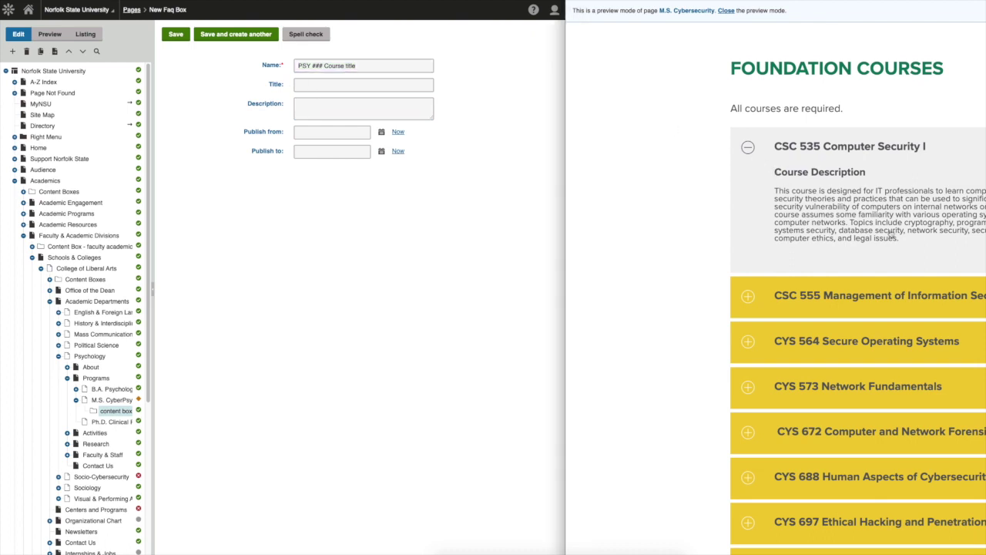
{"action": "left_click_drag", "start_coordinate": [899, 239], "coordinate": [776, 172]}
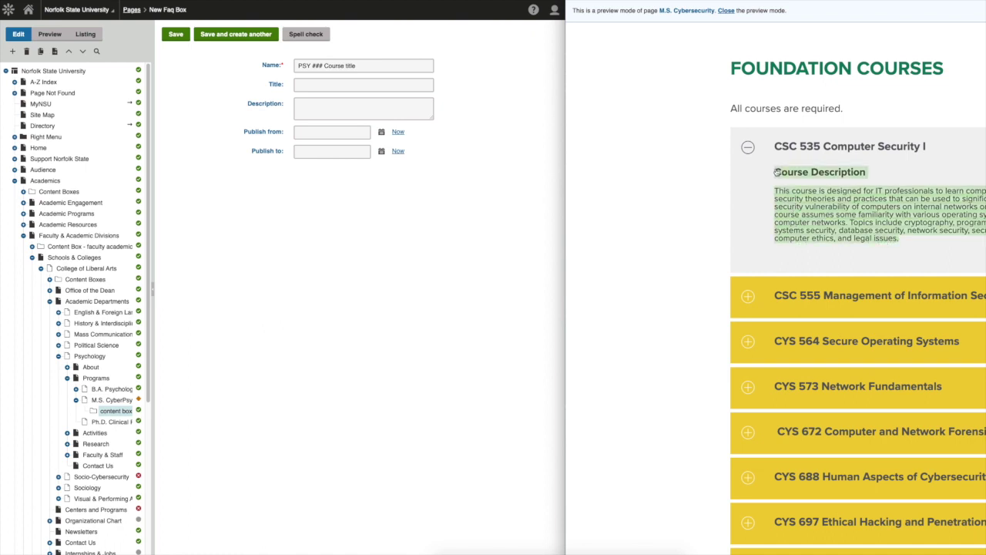
{"action": "left_click", "coordinate": [777, 173]}
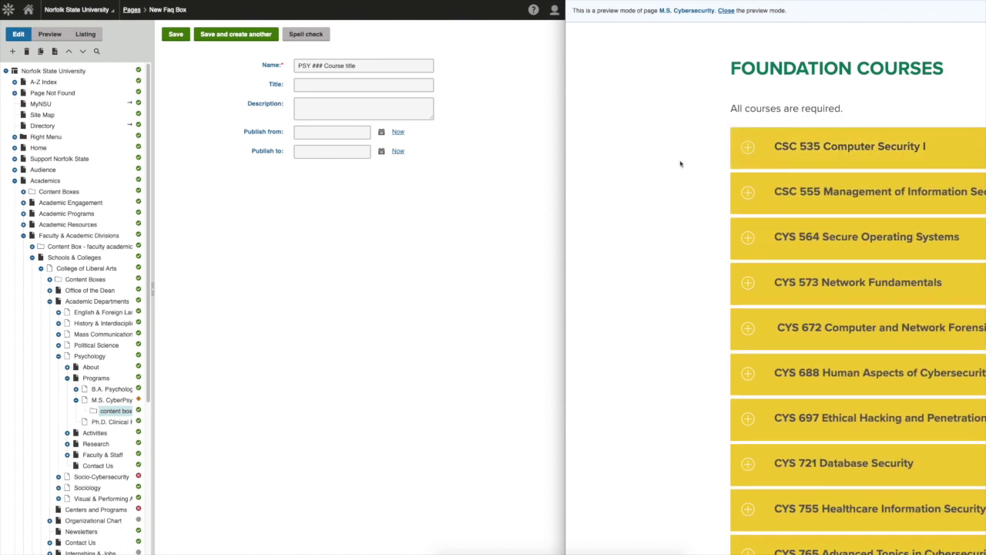
Step: Search the web in a new browser tab for an ipsum placeholder text generator
{"action": "left_click", "coordinate": [319, 104]}
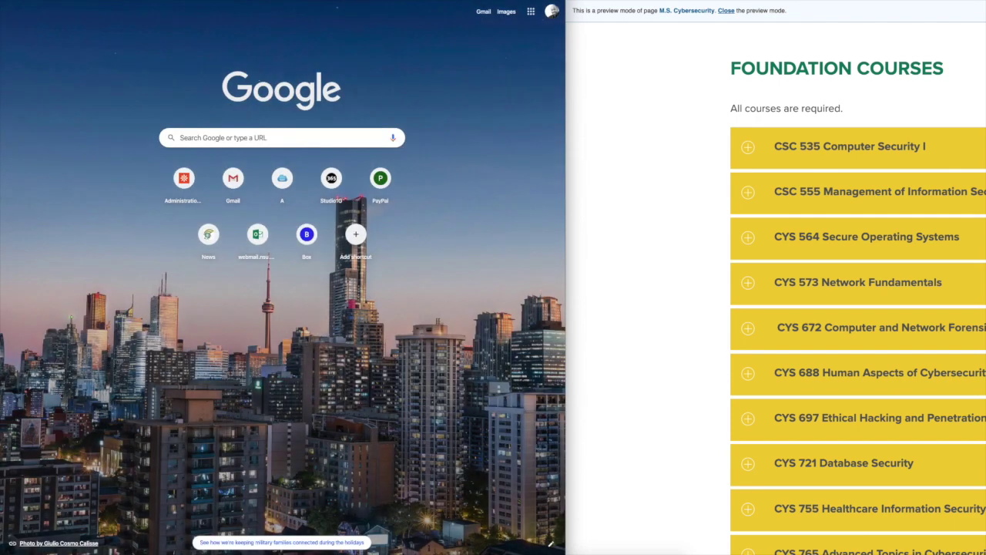
{"action": "type", "text": "ipsum"}
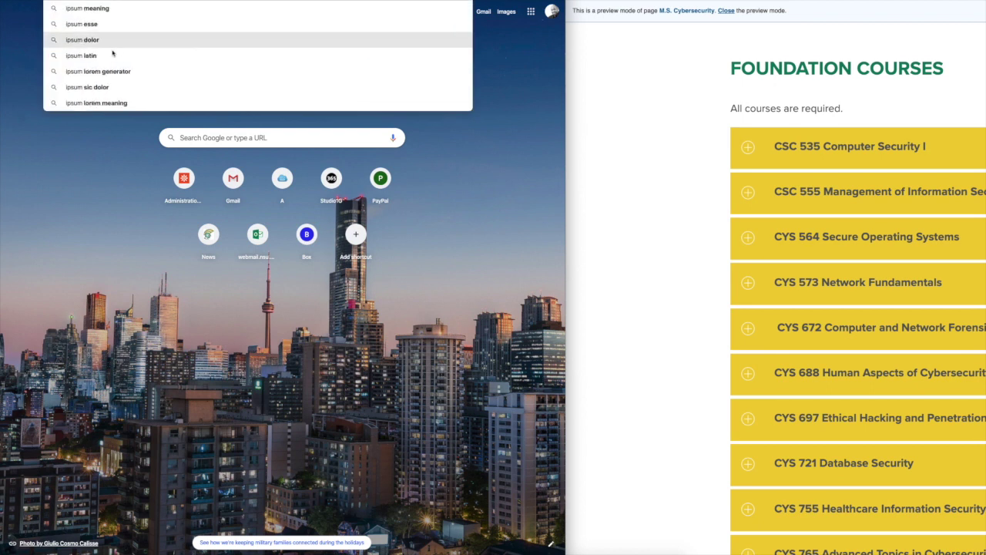
{"action": "key", "text": "Escape"}
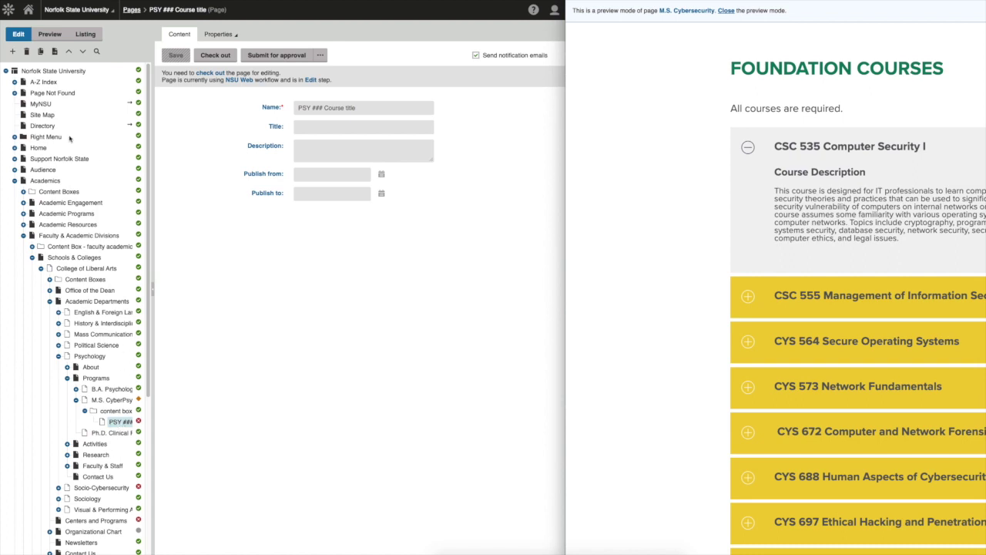
Step: Start a new Faq Item under the "PSY ### Course title" page and show the HTML source of its text
{"action": "left_click", "coordinate": [12, 52]}
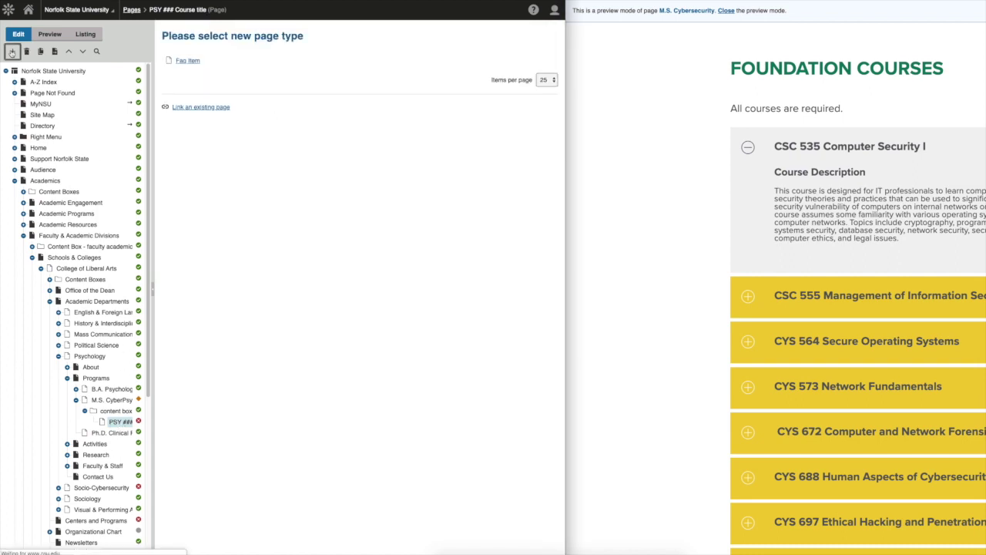
{"action": "left_click", "coordinate": [188, 60]}
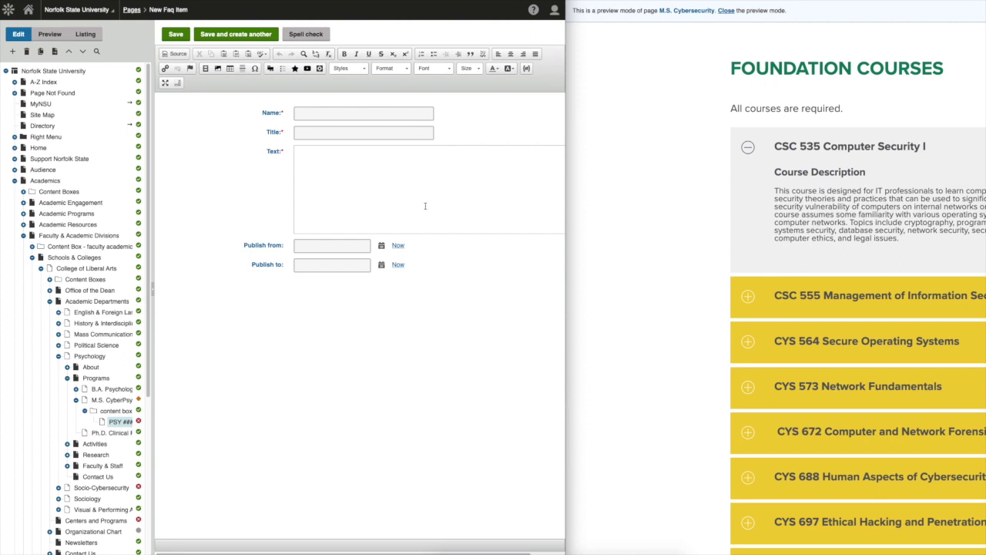
{"action": "left_click", "coordinate": [747, 147]}
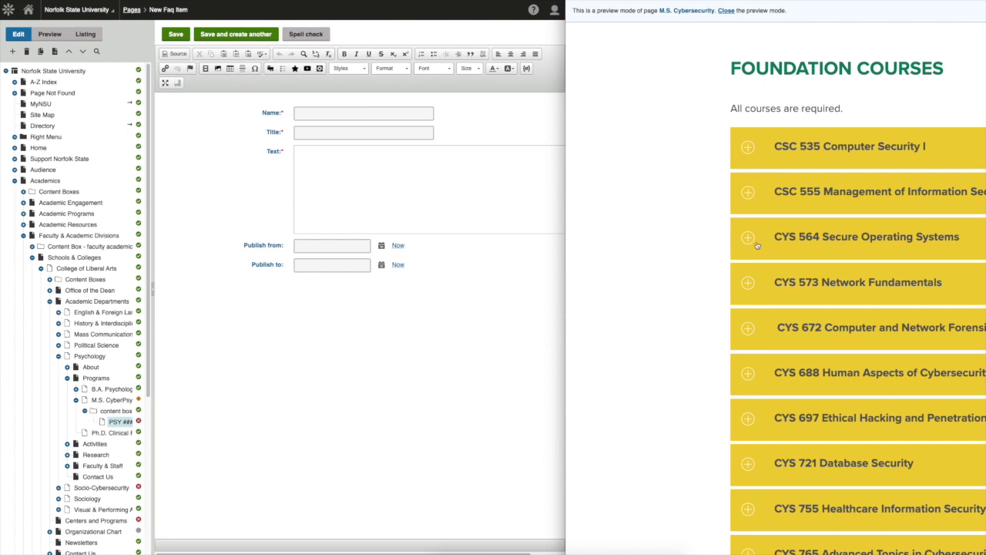
{"action": "left_click", "coordinate": [416, 193]}
{"action": "left_click", "coordinate": [174, 54]}
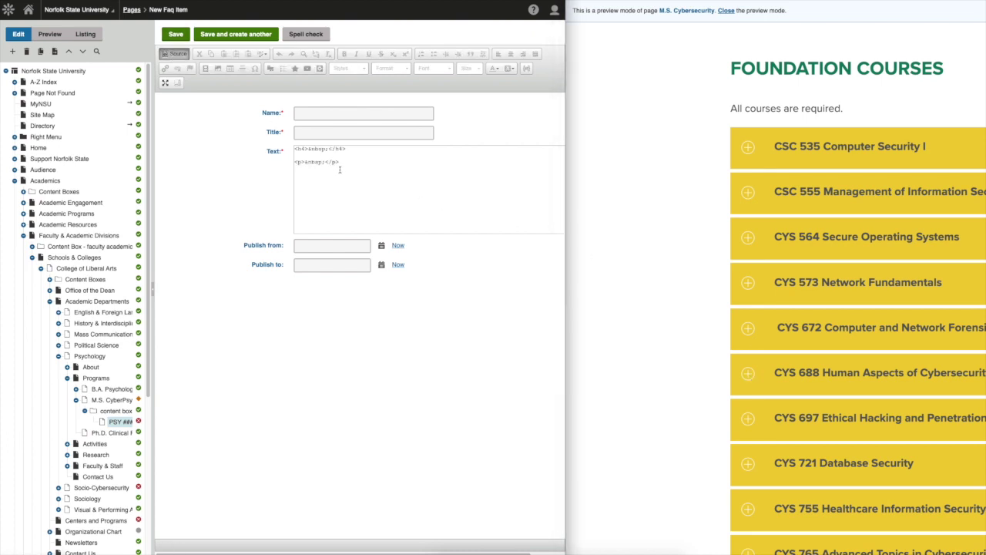
Step: Copy the opening sentences from the Lorem Ipsum generator page and paste them over the &nbsp; inside the Faq Item's paragraph tags
{"action": "key", "text": "ctrl+Tab"}
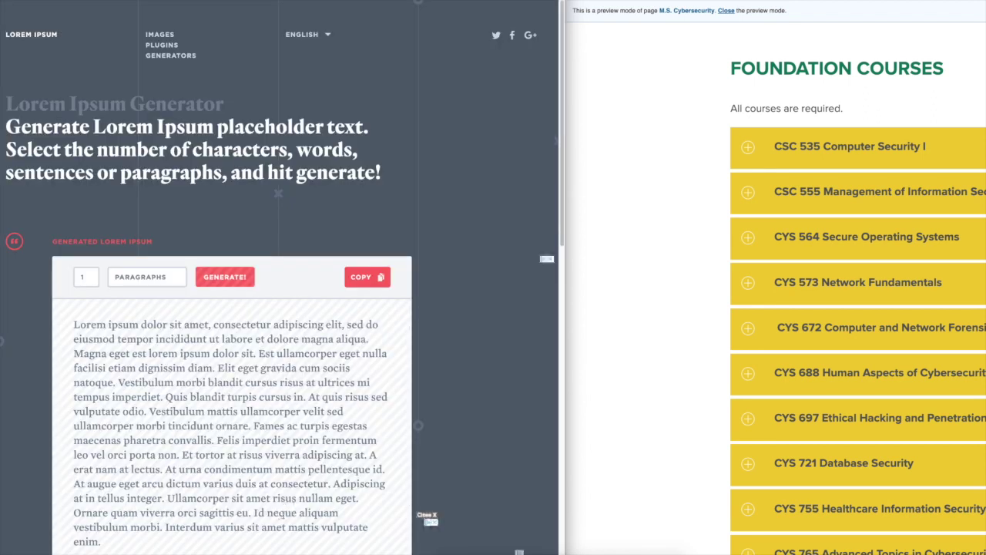
{"action": "left_click_drag", "start_coordinate": [74, 324], "coordinate": [252, 426]}
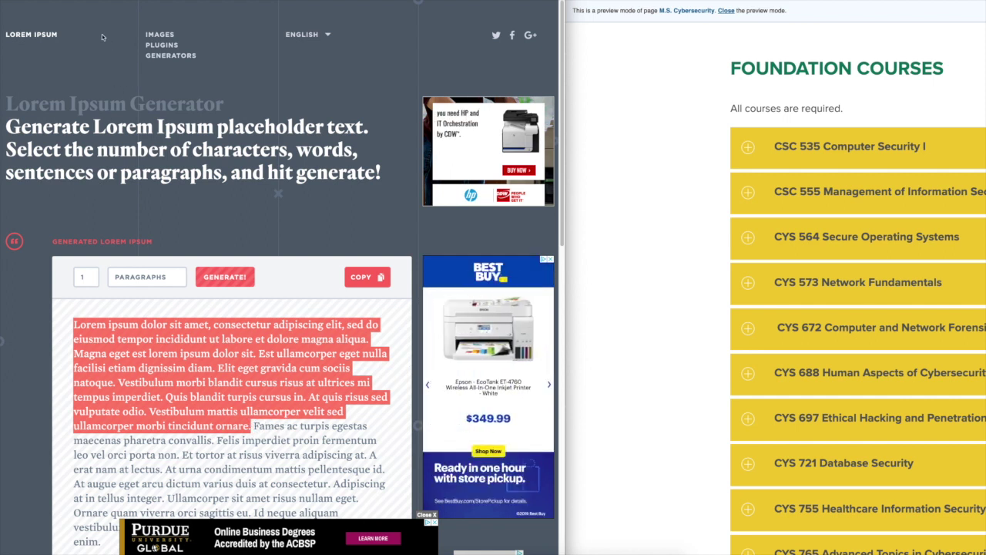
{"action": "key", "text": "alt+Tab"}
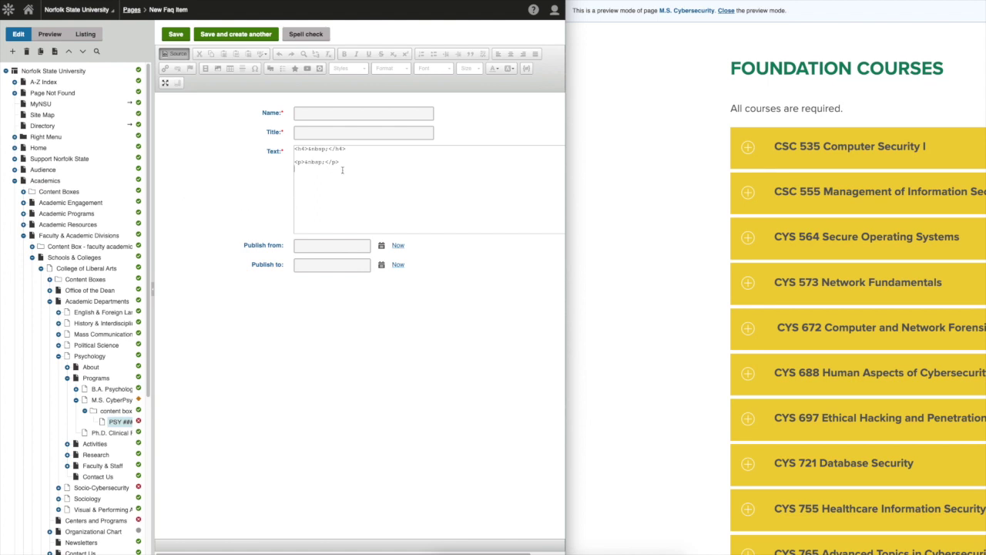
{"action": "left_click_drag", "start_coordinate": [305, 161], "coordinate": [324, 161]}
{"action": "key", "text": "ctrl+v"}
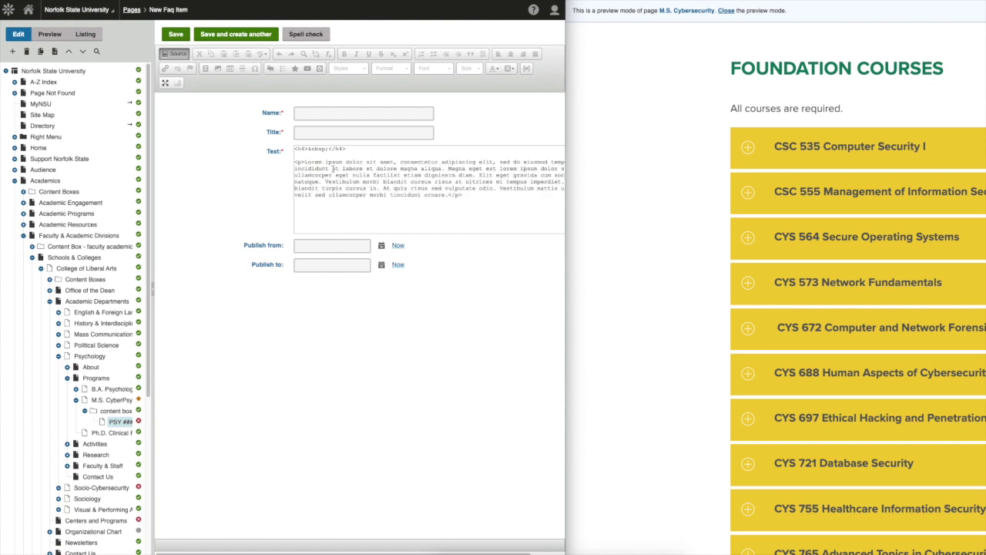
Step: Replace the &nbsp; inside the h4 tags of the text source with "Course Description"
{"action": "left_click_drag", "start_coordinate": [308, 148], "coordinate": [327, 148]}
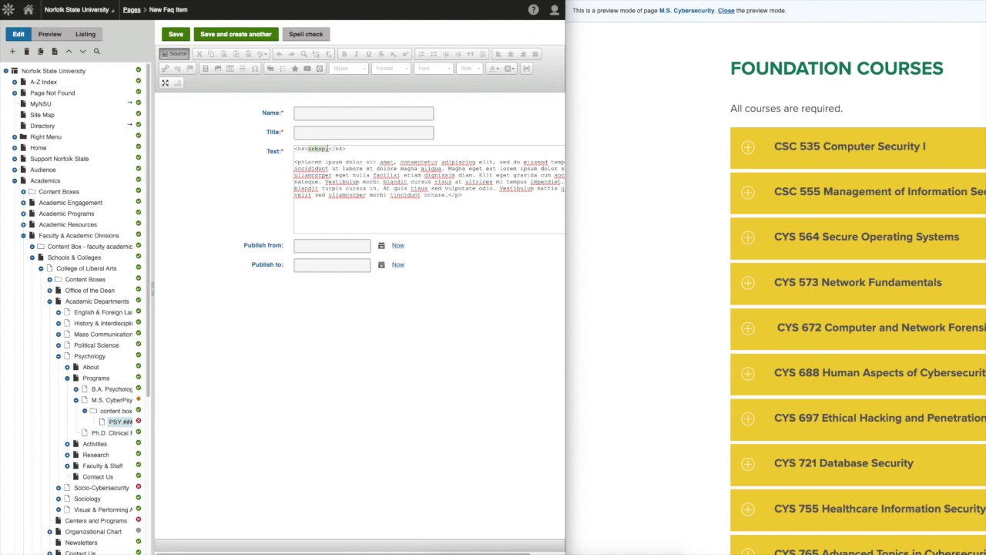
{"action": "type", "text": "course"}
{"action": "key", "text": "BackSpace"}
{"action": "key", "text": "BackSpace"}
{"action": "key", "text": "BackSpace"}
{"action": "key", "text": "BackSpace"}
{"action": "key", "text": "BackSpace"}
{"action": "key", "text": "BackSpace"}
{"action": "type", "text": "Course Descrio"}
{"action": "key", "text": "BackSpace"}
{"action": "type", "text": "ption"}
Step: Enter "PSY ### Course Title" as the Faq Item's name
{"action": "left_click", "coordinate": [306, 112]}
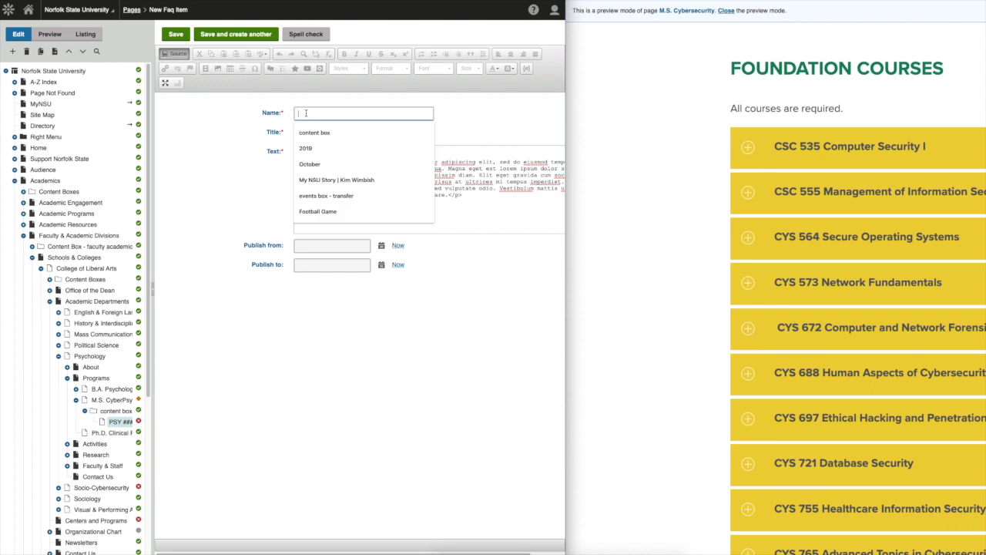
{"action": "type", "text": "Course Title"}
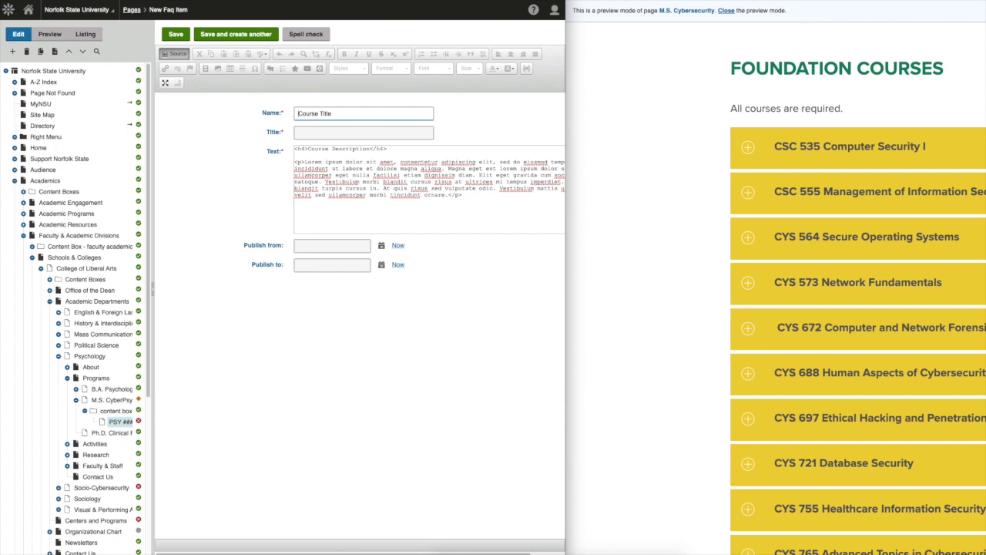
{"action": "type", "text": "PY"}
{"action": "key", "text": "BackSpace"}
{"action": "type", "text": "SY ###"}
Step: Copy the name "PSY ### Course Title" into the Faq Item's title
{"action": "left_click", "coordinate": [313, 133]}
{"action": "key", "text": "shift+Tab"}
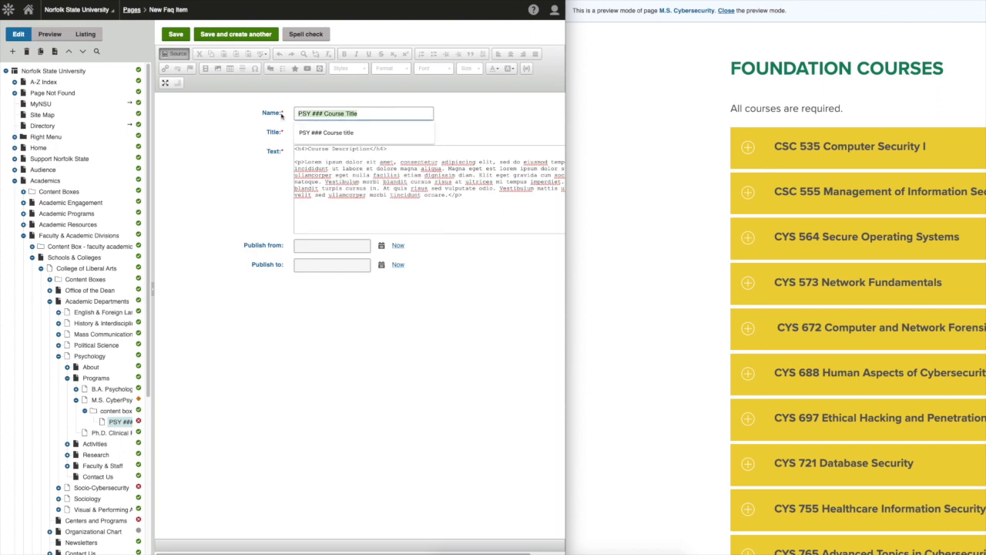
{"action": "left_click", "coordinate": [360, 114]}
{"action": "left_click_drag", "start_coordinate": [366, 113], "coordinate": [283, 114]}
{"action": "key", "text": "ctrl+c"}
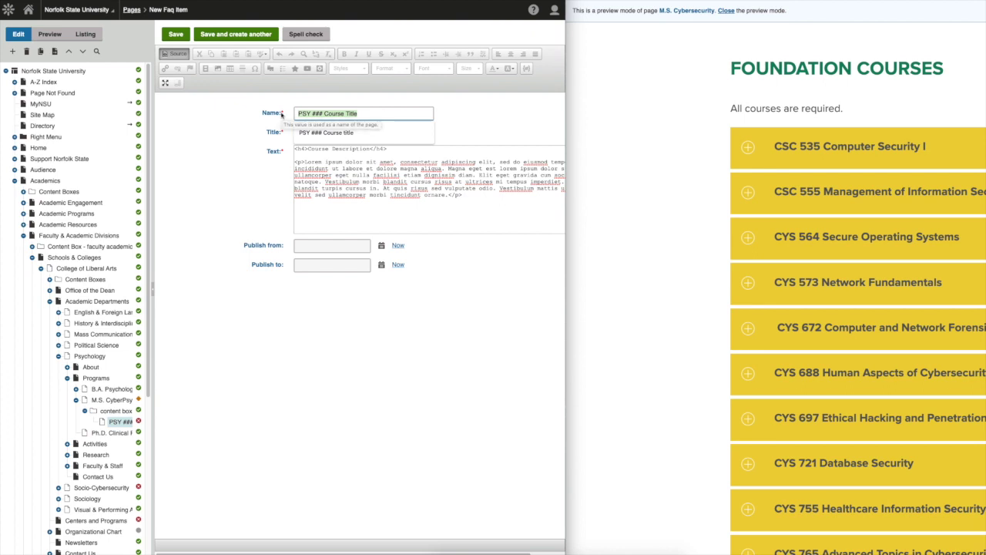
{"action": "left_click", "coordinate": [365, 132]}
{"action": "left_click", "coordinate": [372, 131]}
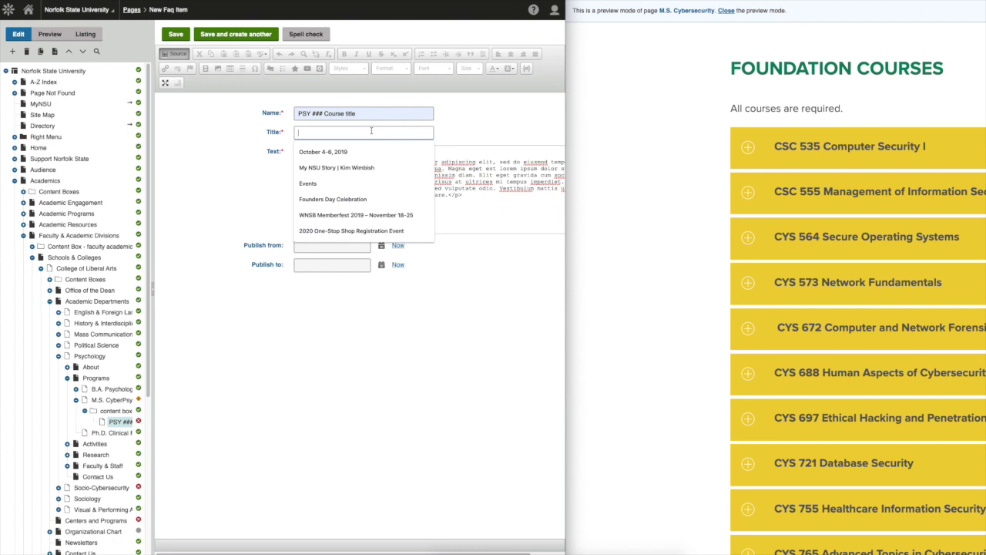
{"action": "key", "text": "ctrl+v"}
Step: Change the Faq Item's name to "faq item" and save the new page
{"action": "left_click_drag", "start_coordinate": [362, 113], "coordinate": [284, 115]}
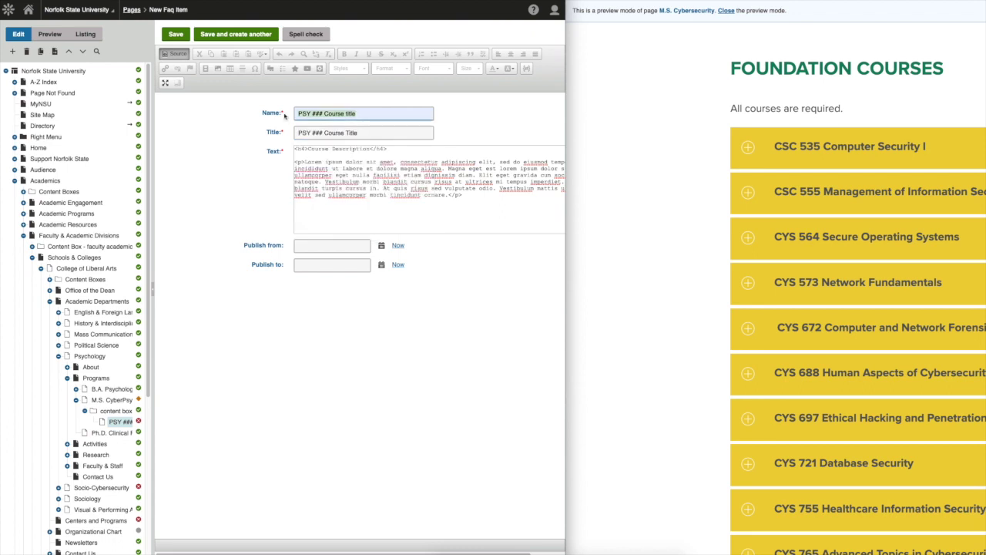
{"action": "type", "text": "fa"}
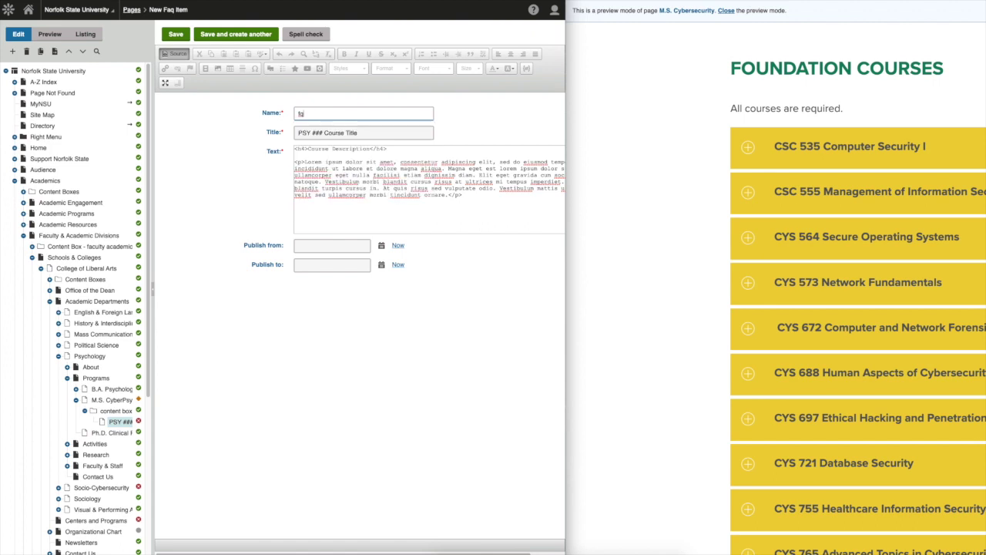
{"action": "type", "text": "q item"}
{"action": "left_click", "coordinate": [176, 34]}
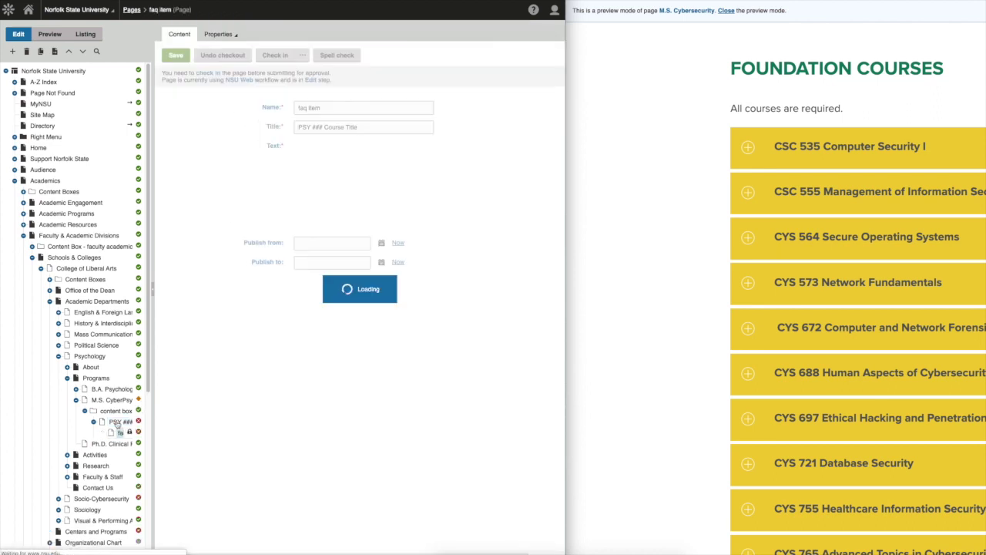
Step: Check out the "PSY ### Course title" page, set its name to "FAQ Box - PSY courses", and check it back in
{"action": "left_click", "coordinate": [122, 423]}
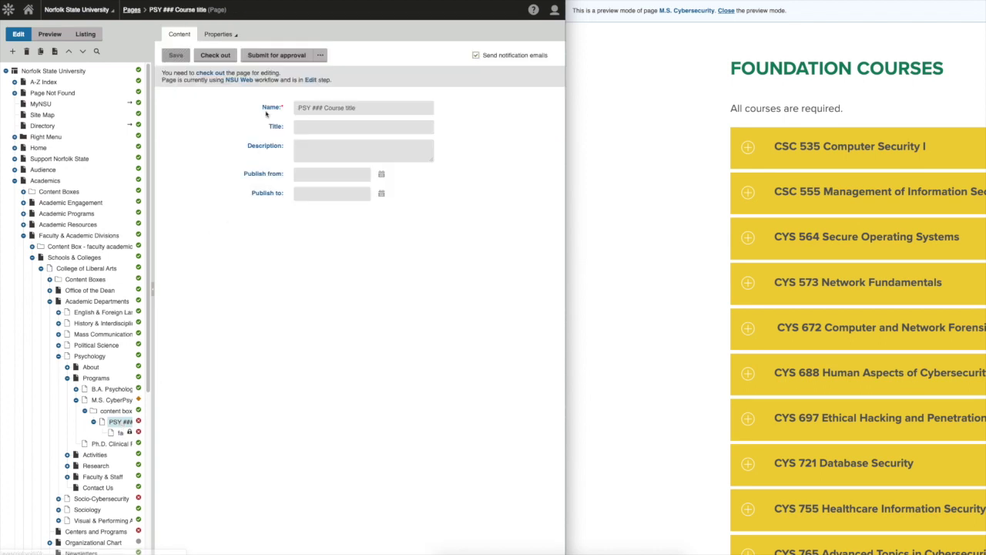
{"action": "left_click", "coordinate": [215, 54]}
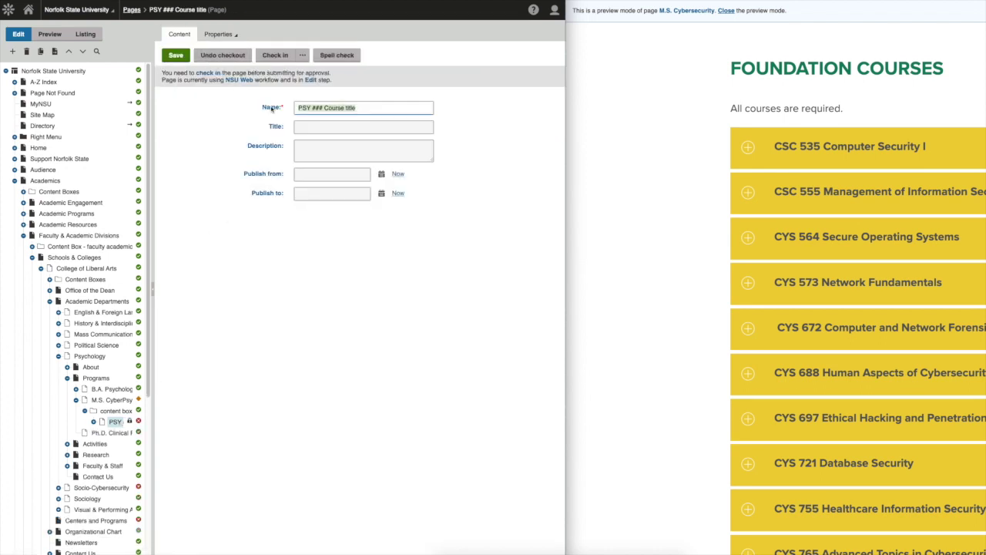
{"action": "type", "text": "FAQ Box - PSY courses"}
{"action": "left_click", "coordinate": [371, 127]}
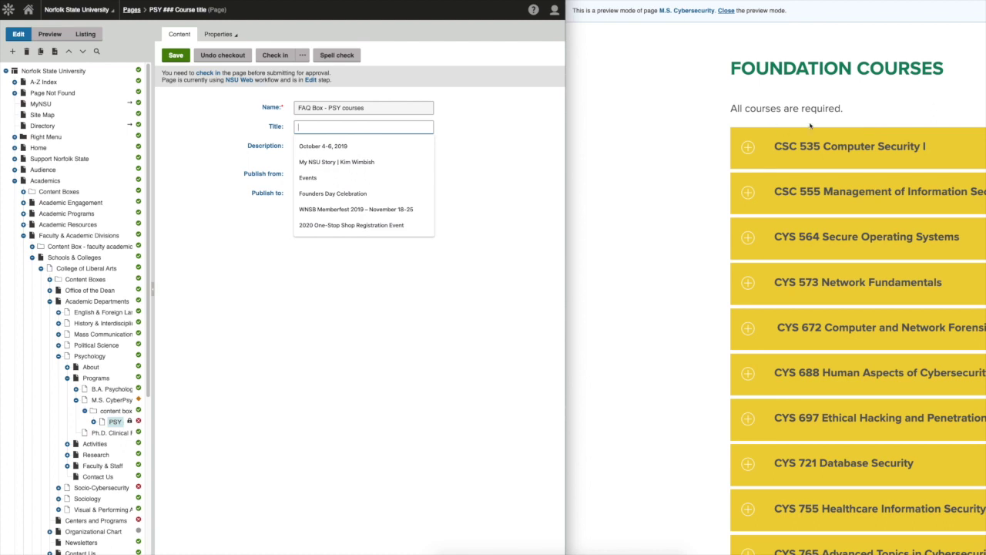
{"action": "left_click", "coordinate": [455, 114]}
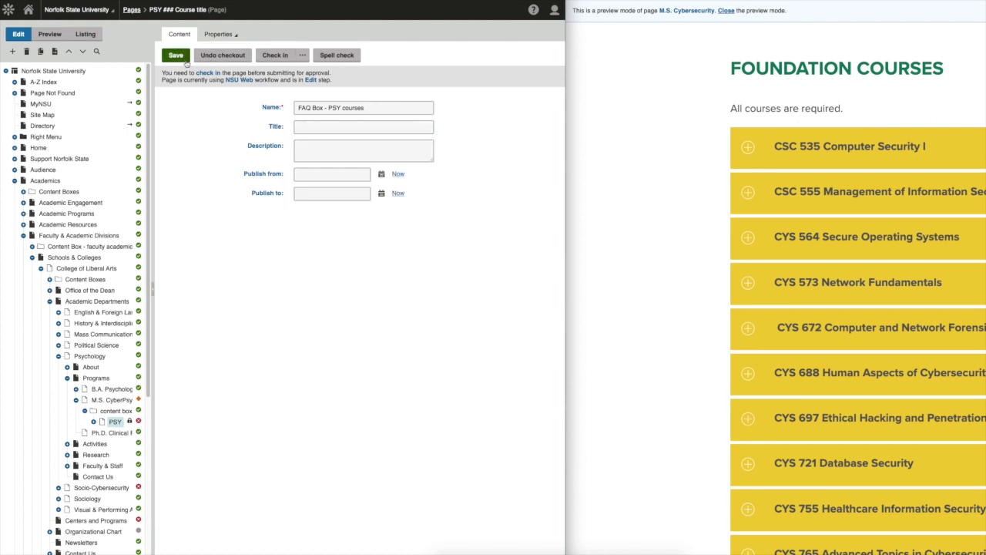
{"action": "left_click", "coordinate": [268, 57]}
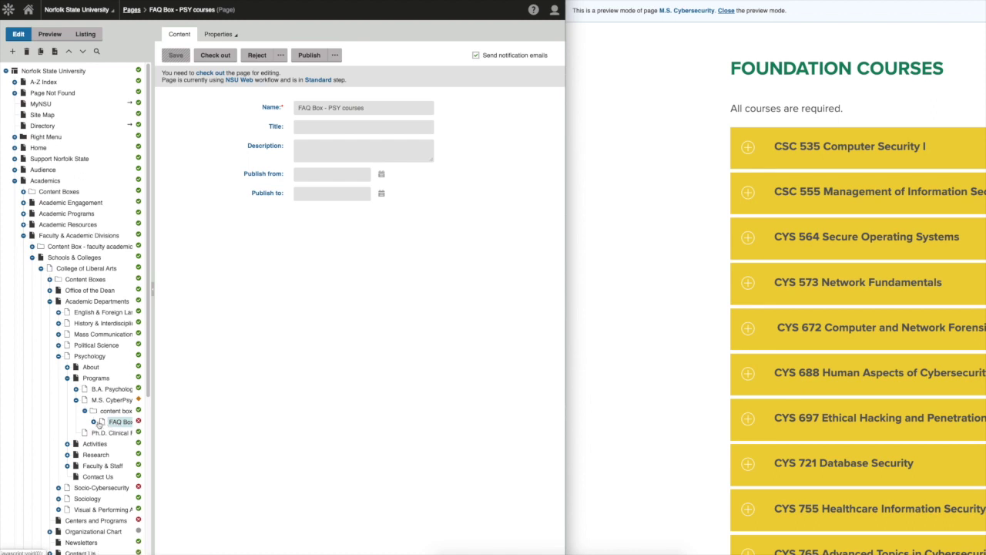
Step: Copy the faq item's text HTML source into the code editor's notes file, below the "PSY ### Course Title" line
{"action": "left_click", "coordinate": [94, 422]}
{"action": "left_click", "coordinate": [120, 432]}
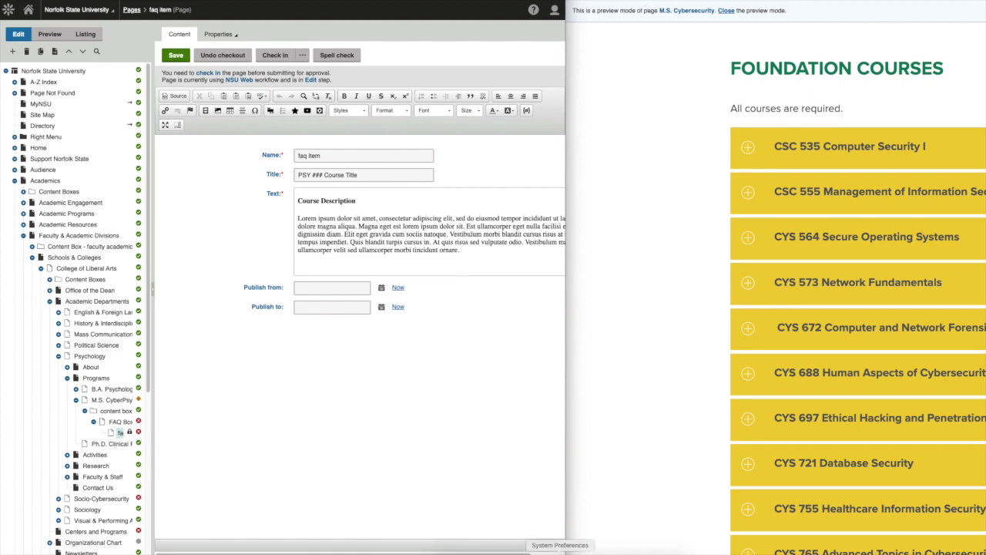
{"action": "left_click", "coordinate": [498, 547]}
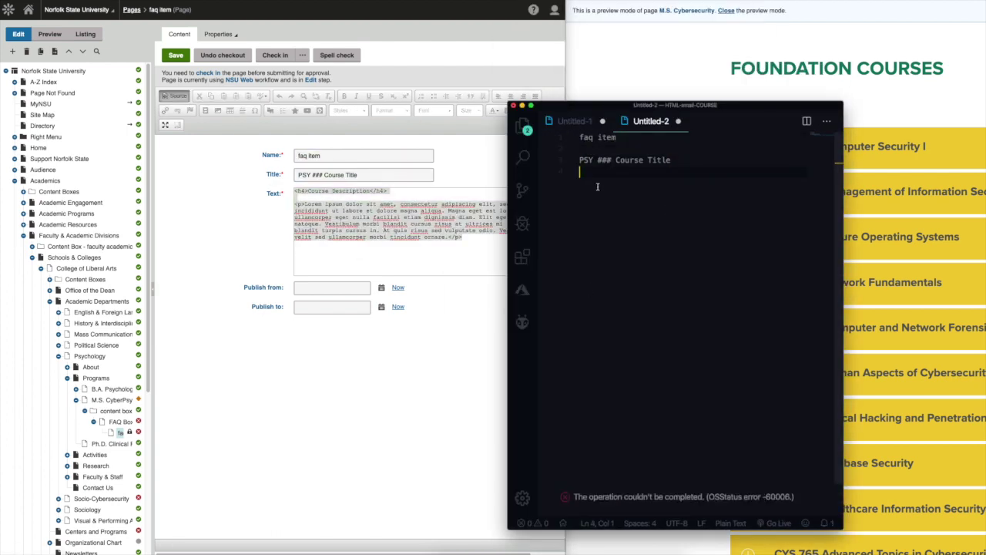
{"action": "key", "text": "super+v"}
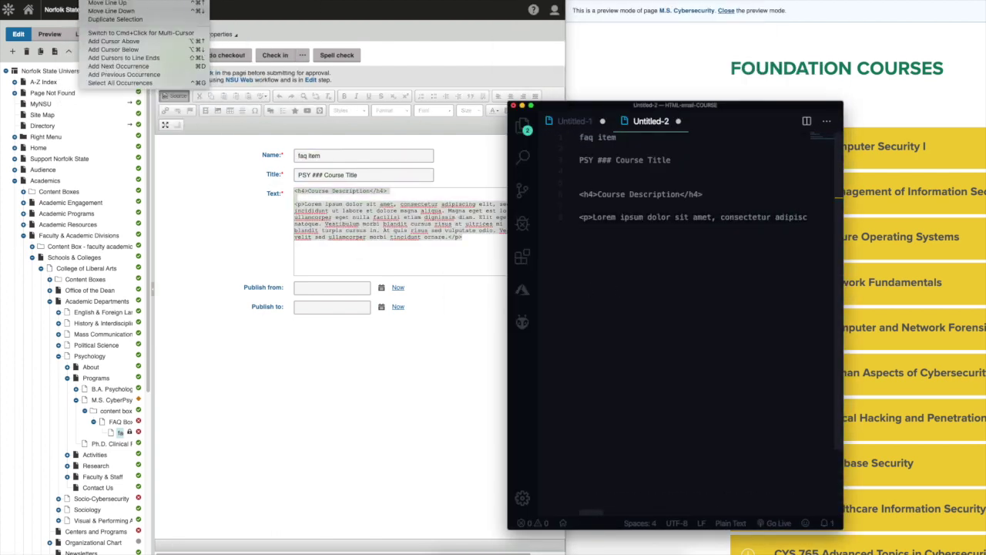
Step: Turn on word wrap and save the notes file as "placeholder text for proffessor page"
{"action": "key", "text": "alt+z"}
{"action": "key", "text": "super+s"}
{"action": "type", "text": "placeholder text for dr d"}
{"action": "key", "text": "BackSpace"}
{"action": "key", "text": "BackSpace"}
{"action": "key", "text": "BackSpace"}
{"action": "key", "text": "BackSpace"}
{"action": "type", "text": "proffessor page"}
{"action": "key", "text": "Return"}
{"action": "key", "text": "Return"}
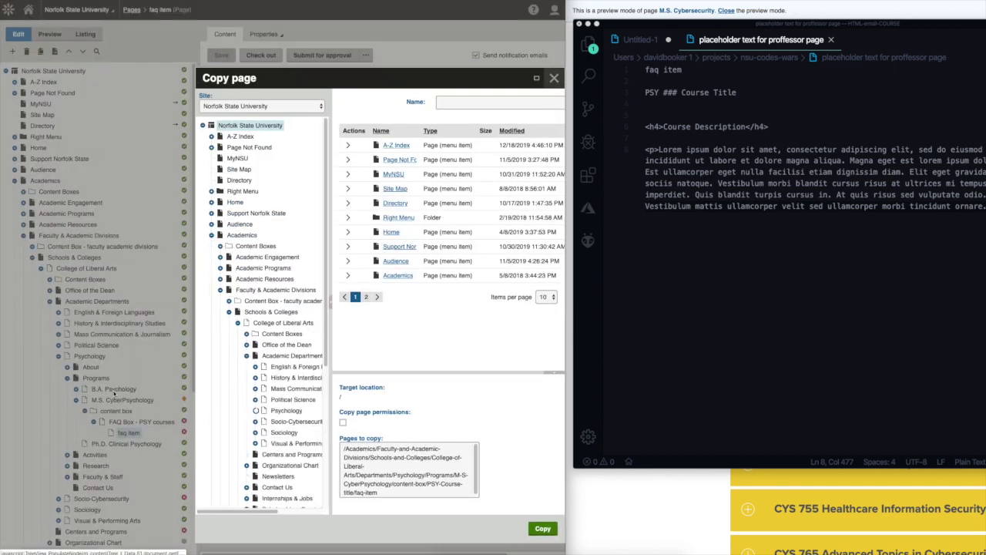
Step: In the CMS, make two copies of the faq item page under "FAQ Box - PSY courses" in the M.S. CyberPsychology content box
{"action": "key", "text": "Return"}
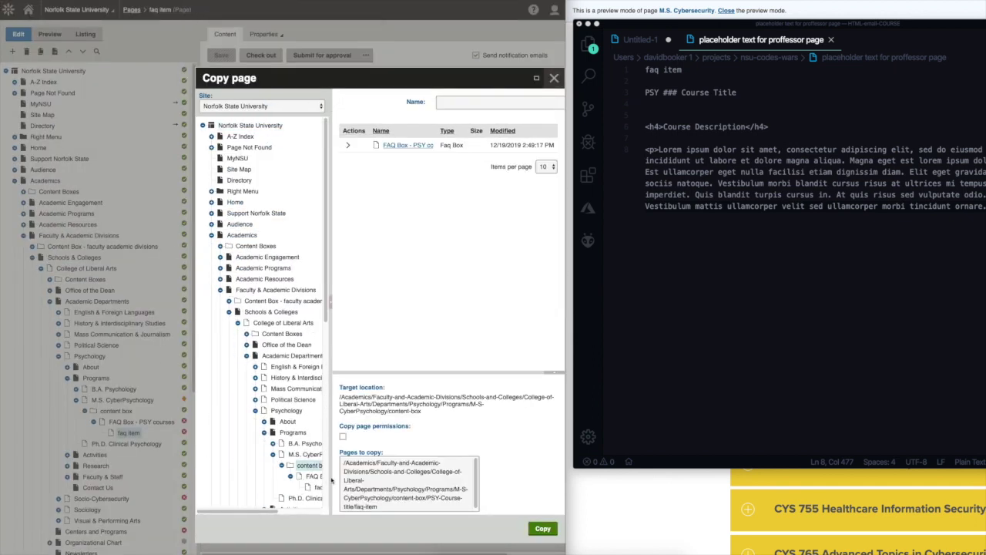
{"action": "left_click", "coordinate": [543, 529]}
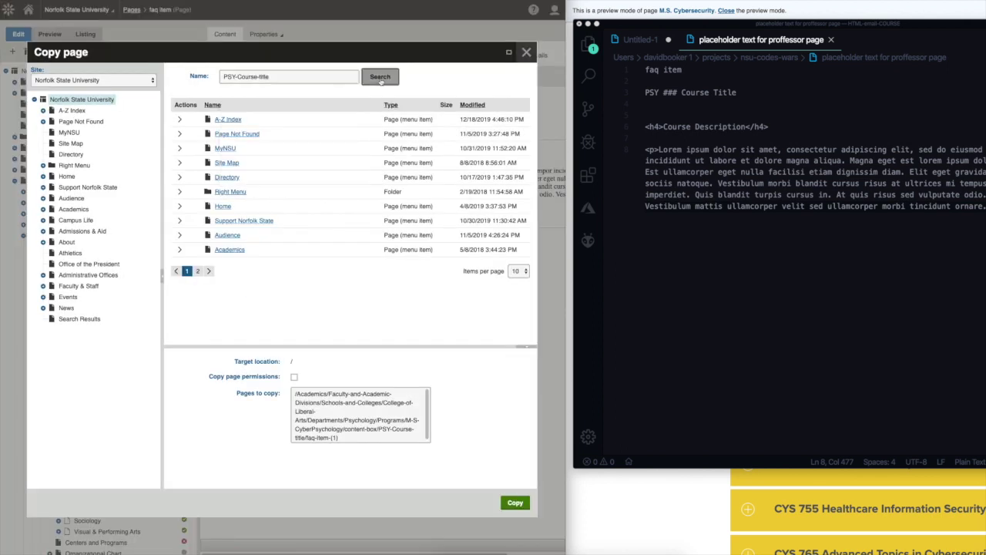
{"action": "left_click", "coordinate": [380, 76]}
{"action": "triple_click", "coordinate": [358, 416]}
{"action": "key", "text": "ctrl+c"}
{"action": "triple_click", "coordinate": [289, 76]}
{"action": "key", "text": "ctrl+v"}
{"action": "left_click", "coordinate": [43, 209]}
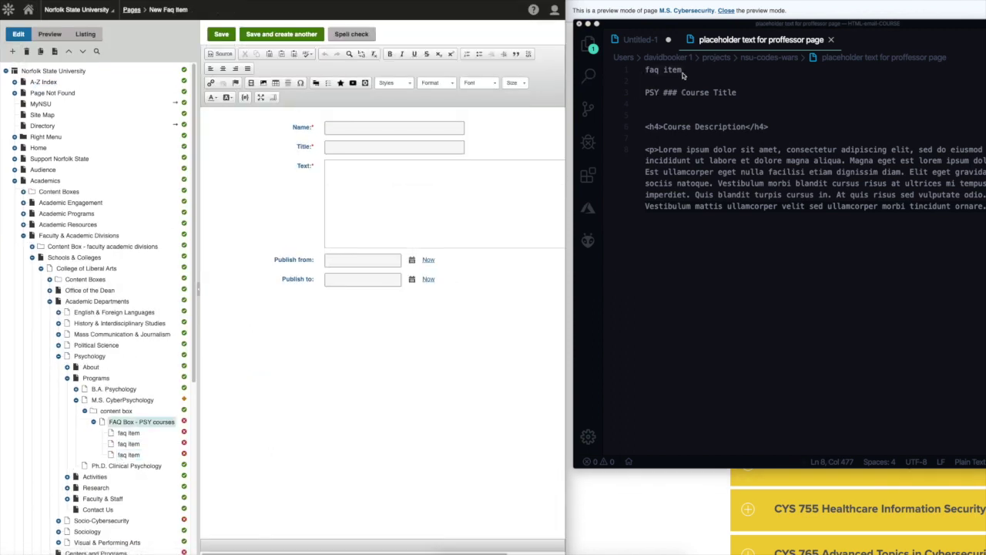
Step: Fill in the new Faq Item from the placeholder file with the name "faq item" and the title "PSY ### Course Title"
{"action": "left_click_drag", "start_coordinate": [682, 70], "coordinate": [645, 71]}
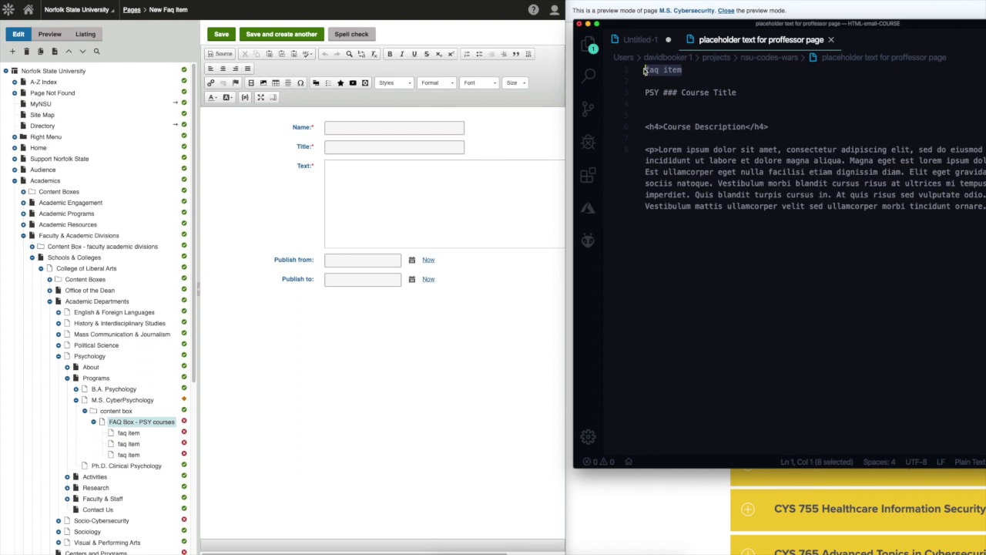
{"action": "left_click", "coordinate": [346, 127]}
{"action": "key", "text": "super+v"}
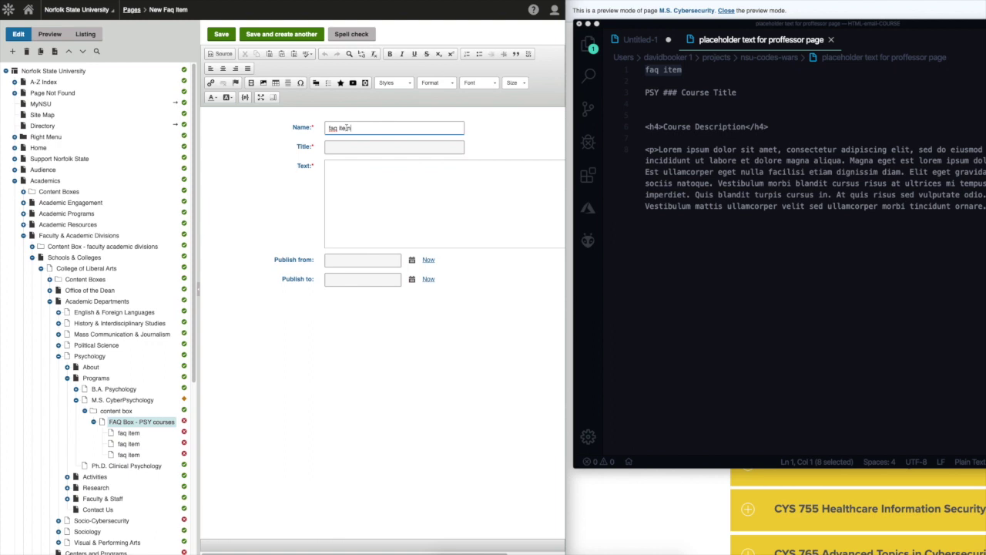
{"action": "left_click_drag", "start_coordinate": [739, 94], "coordinate": [638, 93]}
{"action": "left_click", "coordinate": [410, 147]}
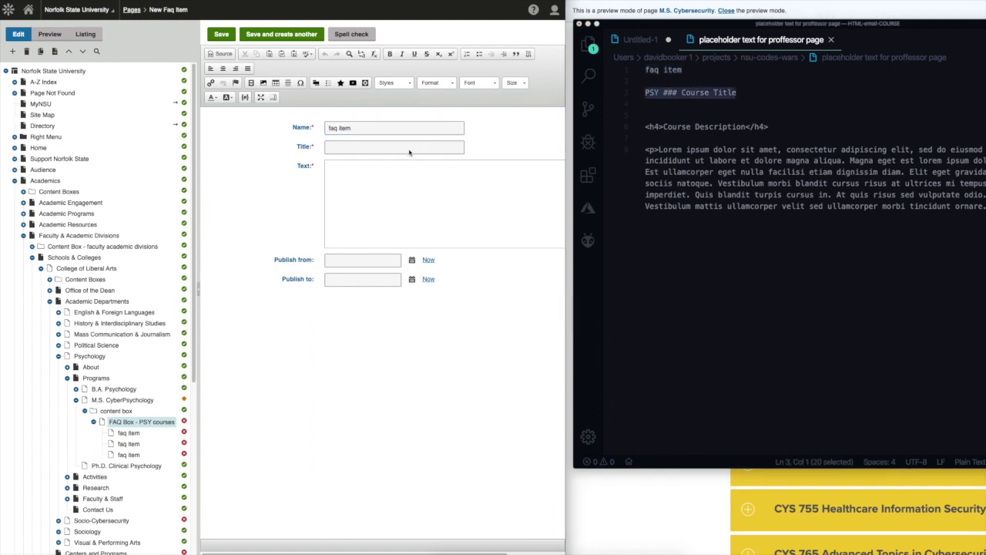
{"action": "key", "text": "super+v"}
Step: Paste the Course Description heading and lorem ipsum HTML into the Faq Item's text source, then save it and create another
{"action": "left_click", "coordinate": [879, 206]}
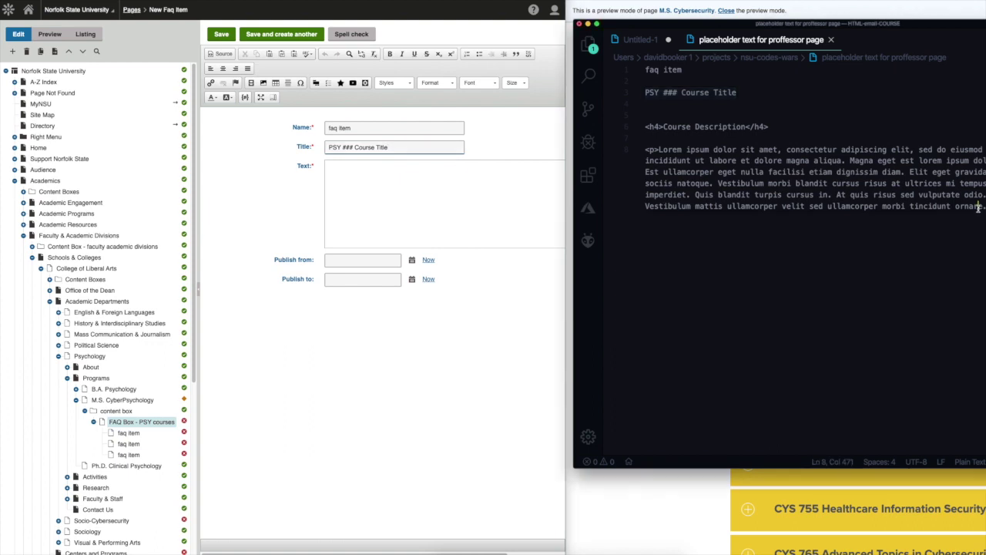
{"action": "left_click_drag", "start_coordinate": [980, 207], "coordinate": [639, 129]}
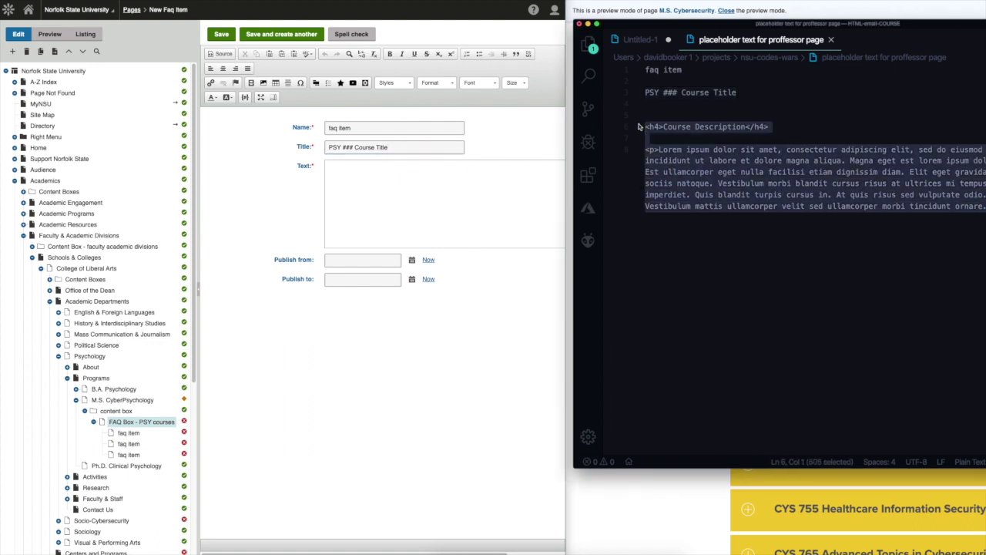
{"action": "left_click", "coordinate": [362, 168]}
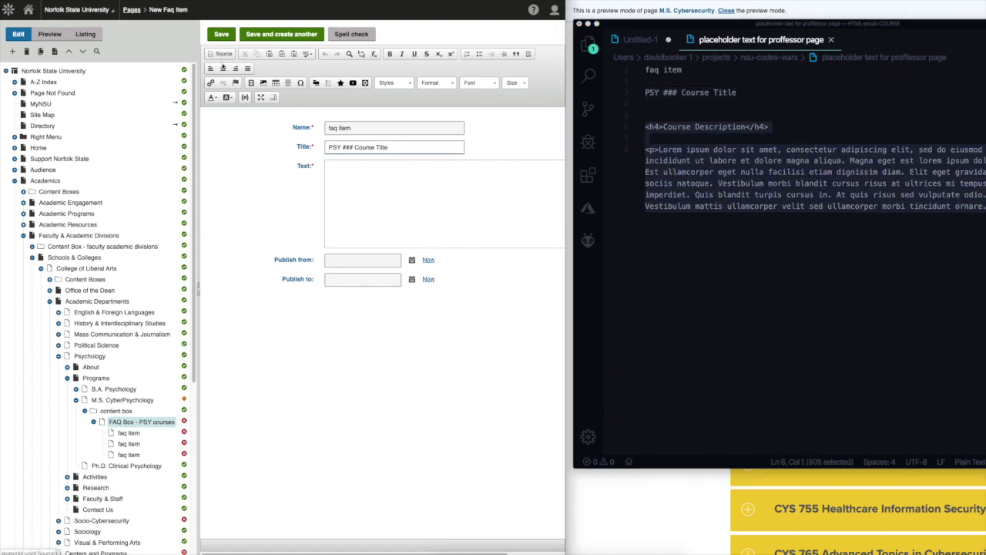
{"action": "left_click", "coordinate": [222, 54]}
{"action": "key", "text": "super+v"}
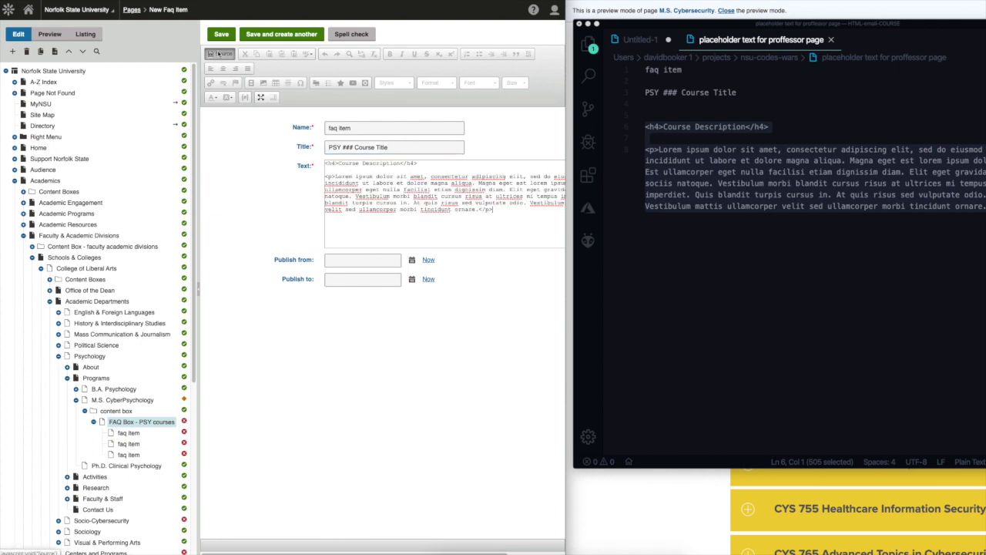
{"action": "left_click", "coordinate": [222, 54]}
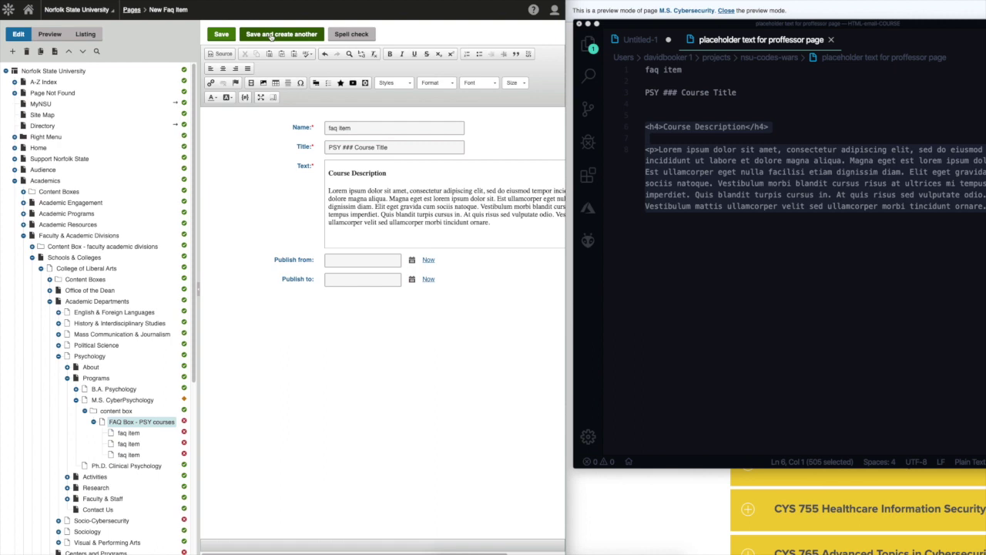
{"action": "left_click", "coordinate": [272, 35]}
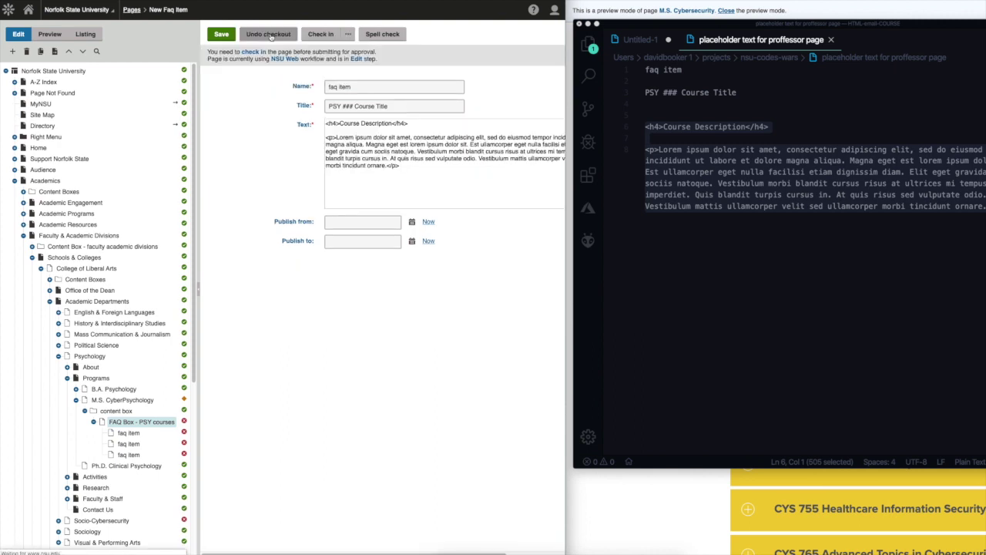
Step: Insert the same Course Description HTML into the next Faq Item's text source and return to the formatted view
{"action": "left_click", "coordinate": [354, 171]}
{"action": "left_click", "coordinate": [219, 54]}
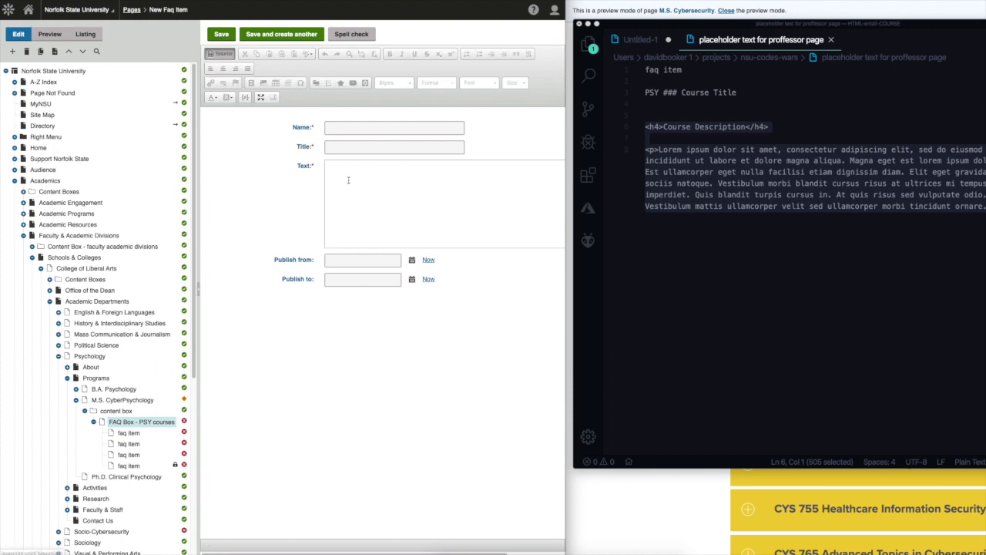
{"action": "key", "text": "super+v"}
{"action": "left_click", "coordinate": [217, 55]}
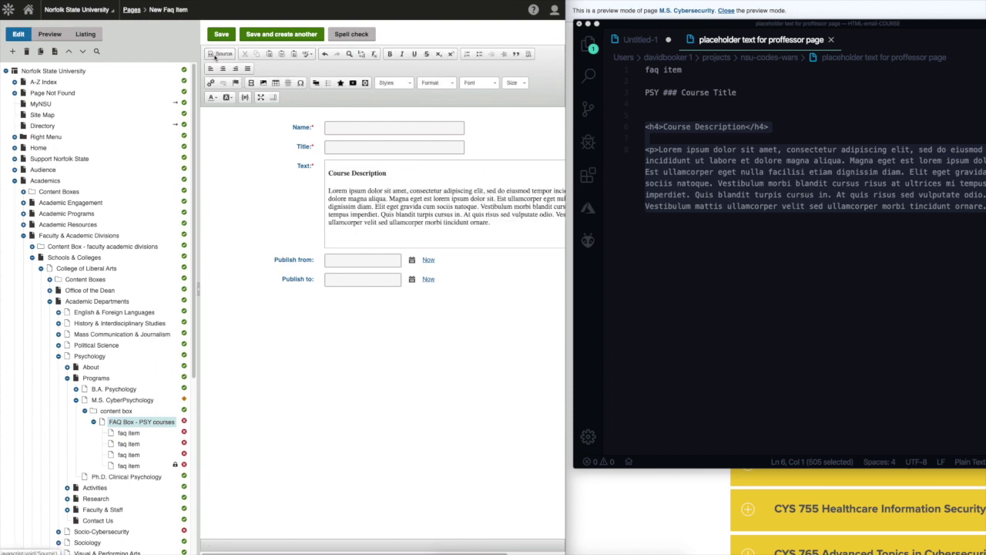
Step: Copy "PSY ### Course Title" from the placeholder file into the new Faq Item's title
{"action": "left_click", "coordinate": [746, 127]}
{"action": "left_click_drag", "start_coordinate": [749, 93], "coordinate": [605, 91]}
{"action": "key", "text": "super+c"}
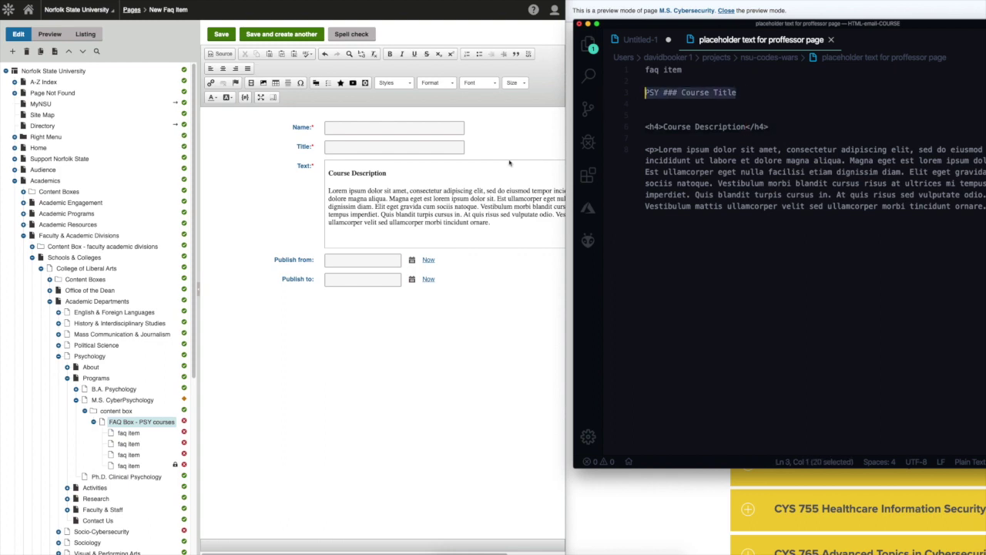
{"action": "left_click", "coordinate": [450, 149]}
{"action": "key", "text": "super+v"}
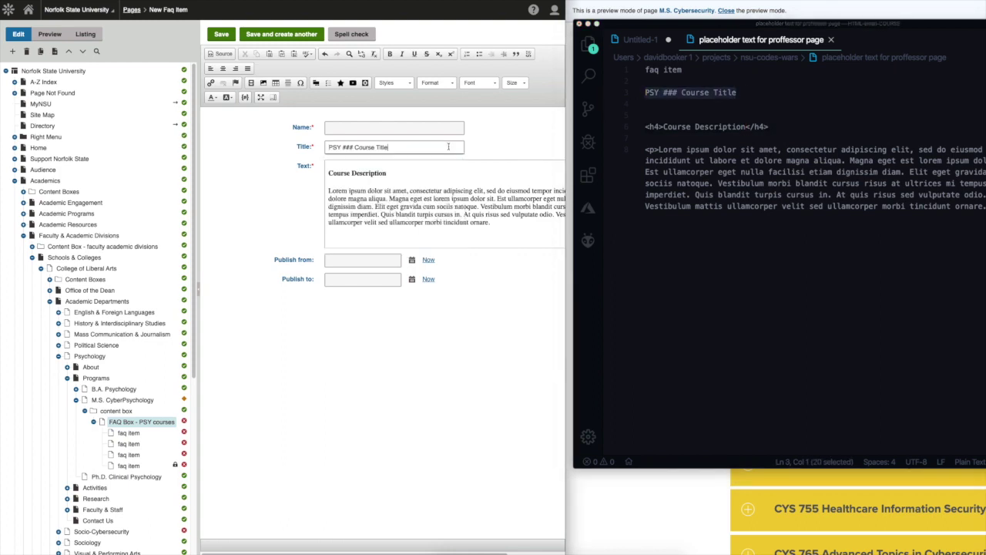
Step: Copy "faq item" from the placeholder file into the Faq Item's name and save the item
{"action": "left_click", "coordinate": [699, 87]}
{"action": "left_click_drag", "start_coordinate": [684, 70], "coordinate": [644, 70]}
{"action": "key", "text": "super+c"}
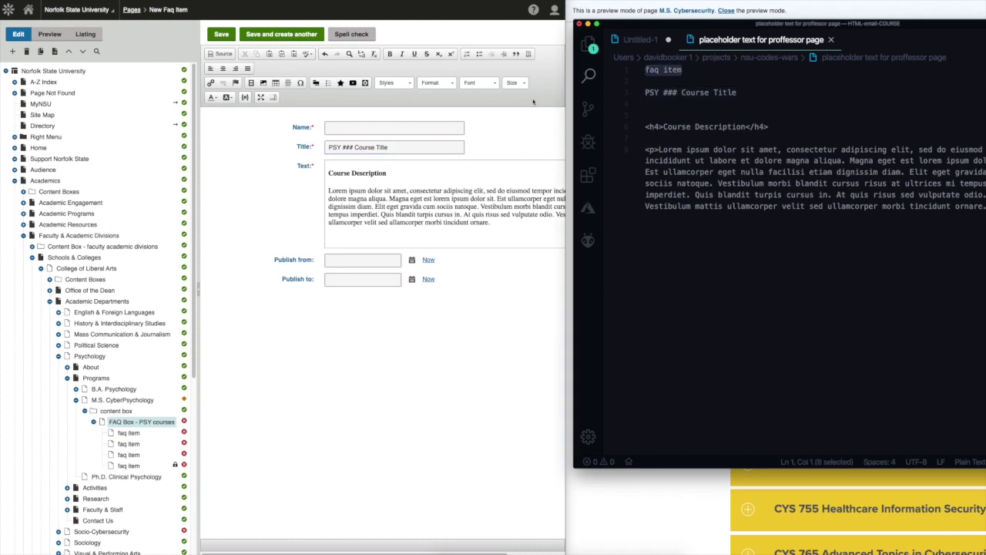
{"action": "left_click", "coordinate": [412, 129]}
{"action": "key", "text": "super+v"}
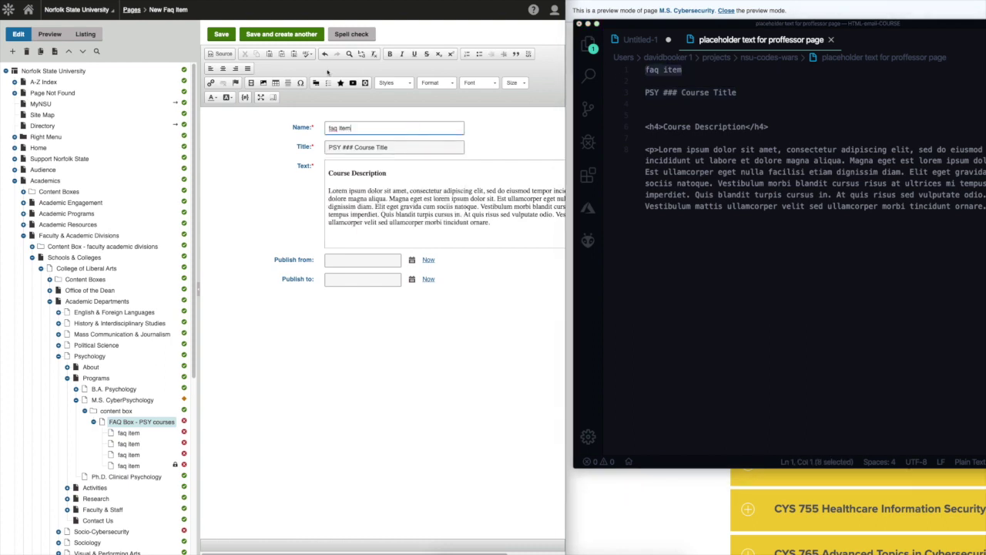
{"action": "left_click", "coordinate": [221, 34]}
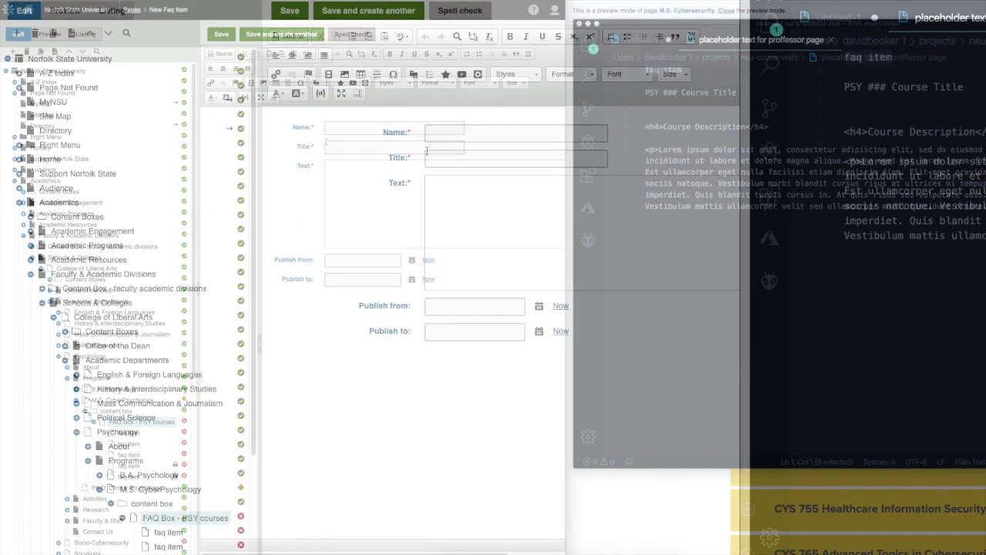
Step: Name another new Faq Item "faq item" and give it the title "PSY ### Course Title" from the placeholder file
{"action": "left_click", "coordinate": [393, 127]}
{"action": "key", "text": "super+v"}
{"action": "left_click", "coordinate": [953, 87]}
{"action": "double_click", "coordinate": [953, 87]}
{"action": "triple_click", "coordinate": [858, 87]}
{"action": "key", "text": "super+c"}
{"action": "left_click", "coordinate": [515, 159]}
{"action": "key", "text": "super+v"}
Step: Copy the h4 and paragraph HTML from the placeholder file into this item's text source, then save and create another
{"action": "left_click", "coordinate": [900, 164]}
{"action": "key", "text": "super+a"}
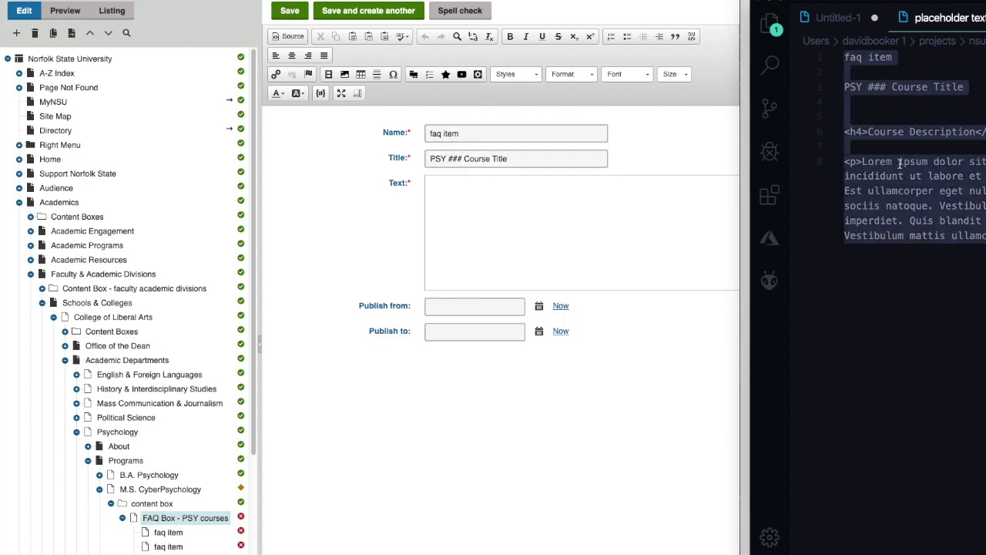
{"action": "left_click", "coordinate": [860, 133]}
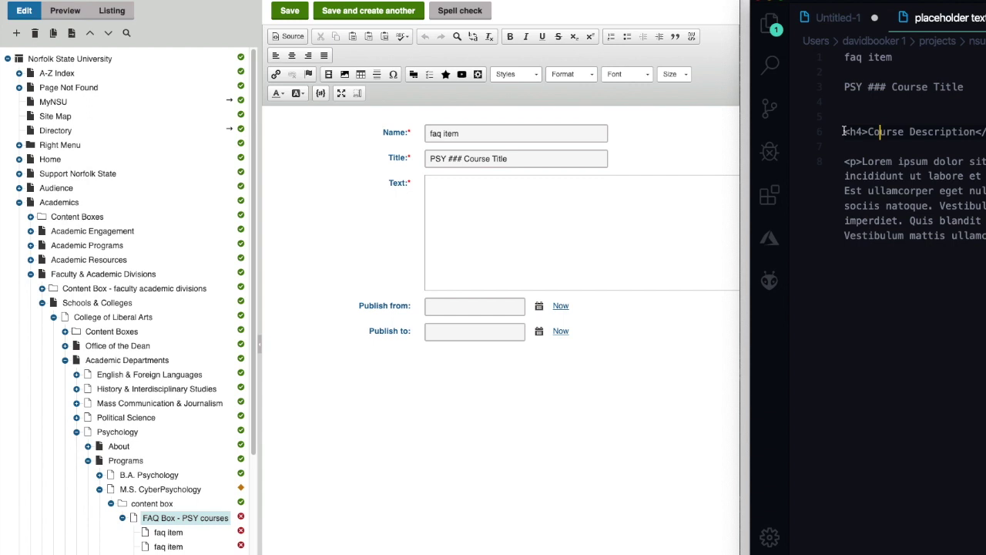
{"action": "left_click", "coordinate": [845, 132]}
{"action": "key", "text": "shift+super+Down"}
{"action": "key", "text": "super+c"}
{"action": "left_click", "coordinate": [473, 192]}
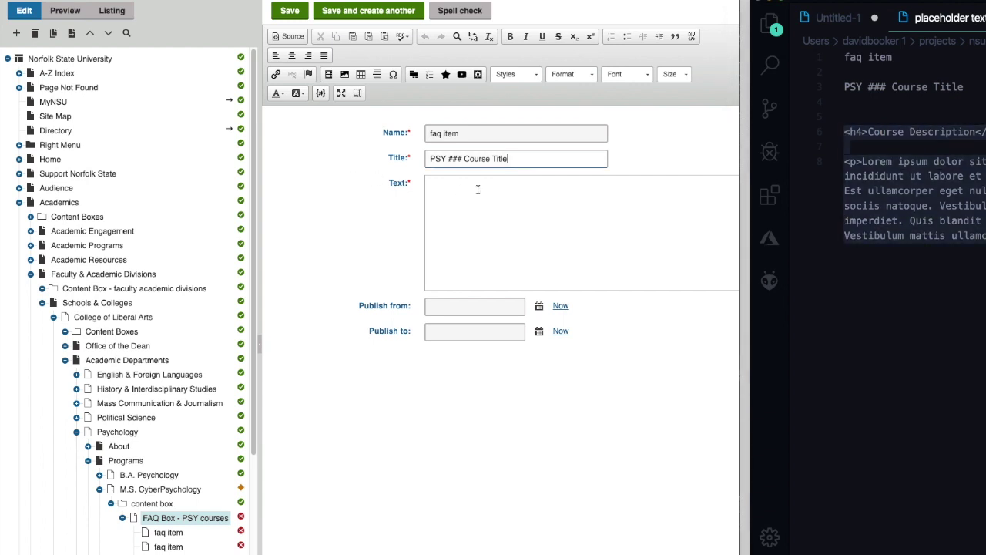
{"action": "left_click", "coordinate": [296, 38]}
{"action": "key", "text": "super+v"}
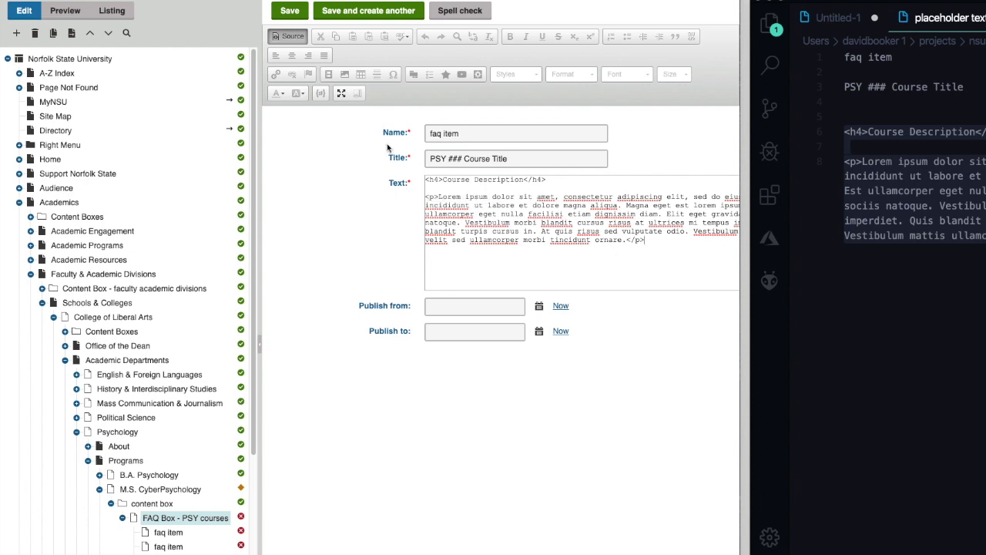
{"action": "left_click", "coordinate": [294, 37]}
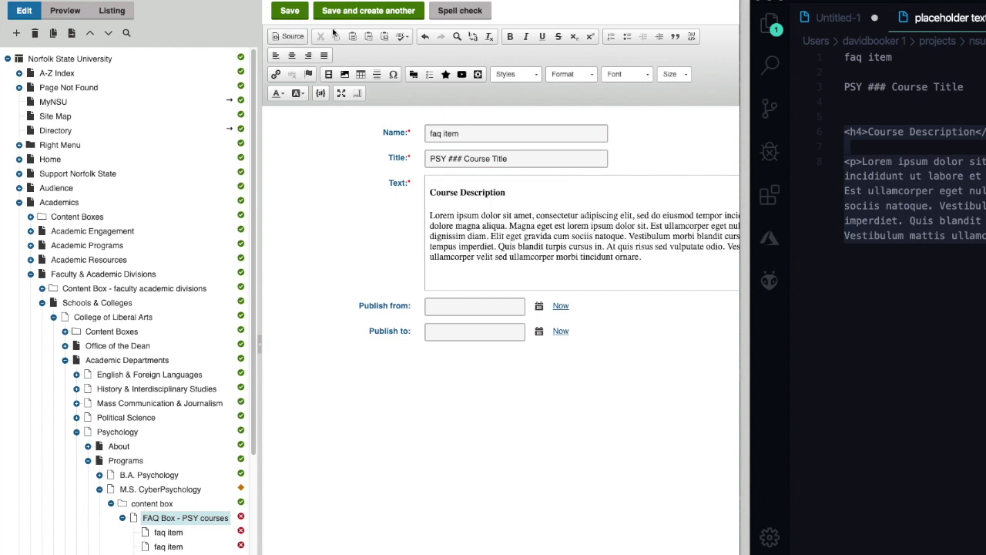
{"action": "left_click", "coordinate": [362, 10]}
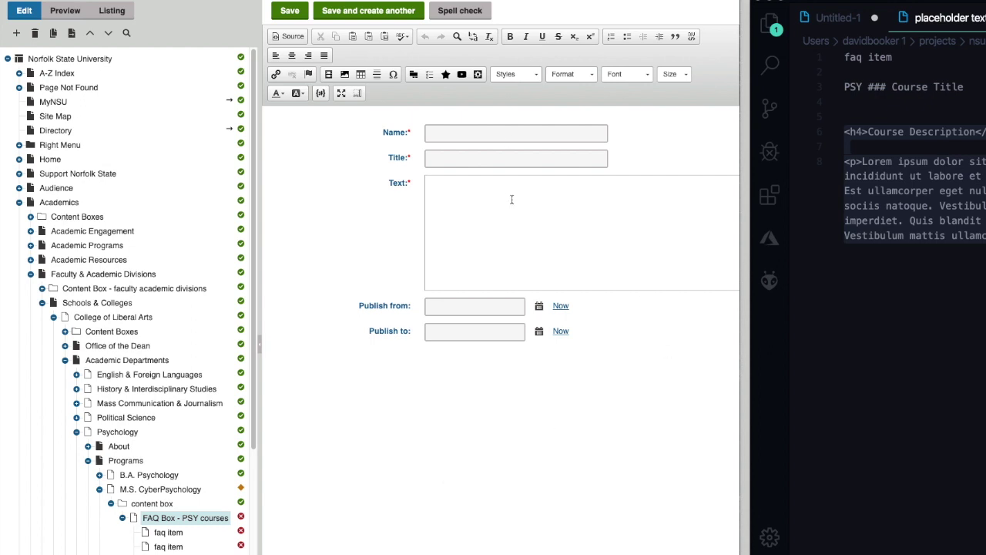
Step: Paste the Course Description h4 and paragraph HTML into the new Faq Item's text source
{"action": "left_click", "coordinate": [293, 36]}
{"action": "key", "text": "ctrl+v"}
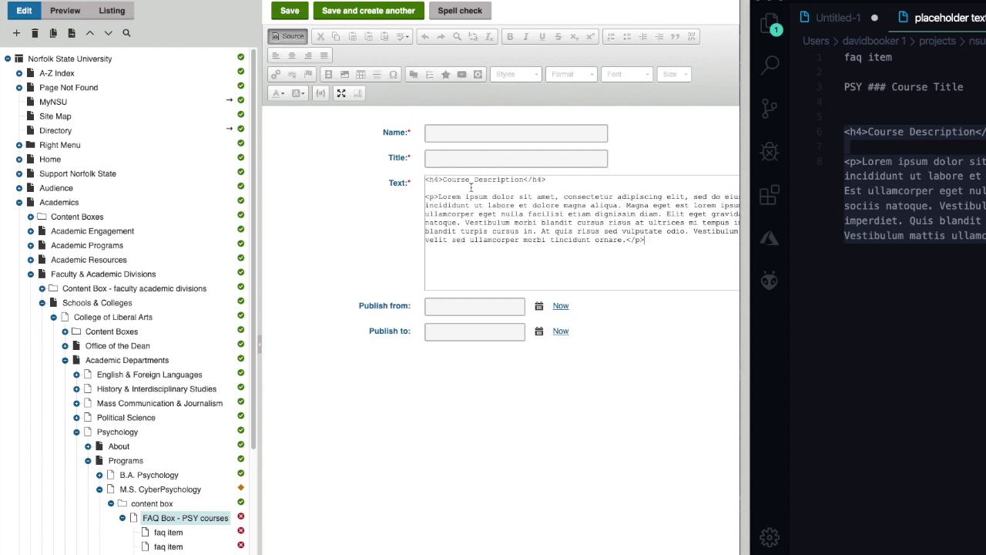
{"action": "left_click", "coordinate": [293, 37]}
Step: Copy the title "PSY ### Course Title" and the name "faq item" from the placeholder file into the item, then save and create another
{"action": "triple_click", "coordinate": [894, 89]}
{"action": "left_click", "coordinate": [563, 160]}
{"action": "key", "text": "ctrl+v"}
{"action": "triple_click", "coordinate": [869, 57]}
{"action": "left_click", "coordinate": [436, 136]}
{"action": "key", "text": "ctrl+v"}
{"action": "left_click", "coordinate": [369, 11]}
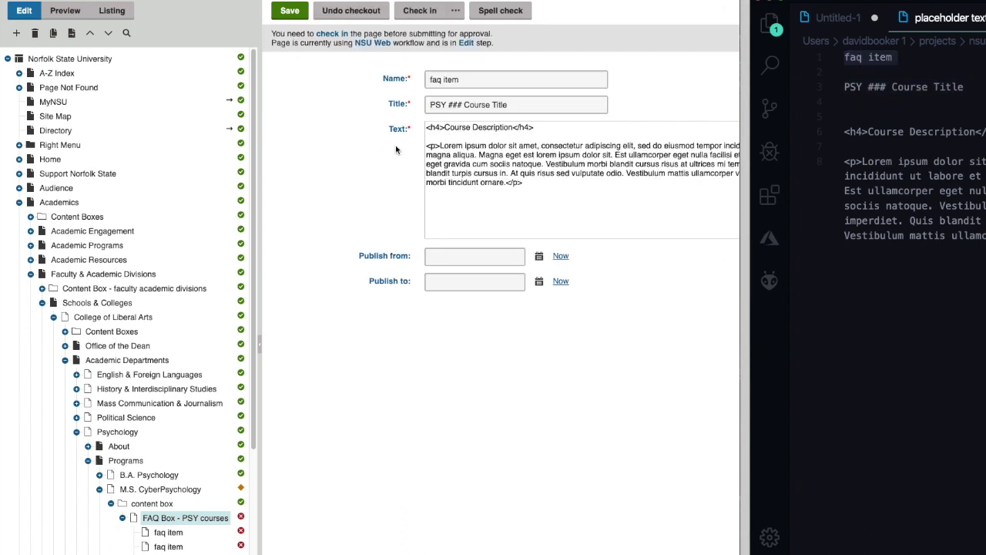
Step: Name the new Faq Item "faq item" and copy "PSY ### Course Title" from the placeholder file into its title
{"action": "left_click", "coordinate": [553, 133]}
{"action": "key", "text": "ctrl+v"}
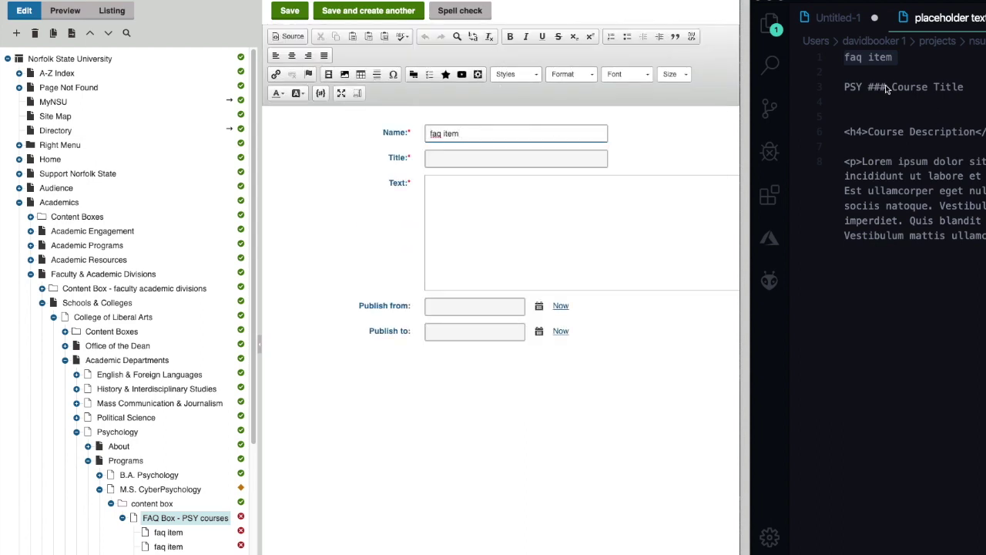
{"action": "triple_click", "coordinate": [885, 86]}
{"action": "key", "text": "ctrl+c"}
{"action": "left_click", "coordinate": [592, 157]}
{"action": "key", "text": "ctrl+v"}
Step: Copy the Course Description h4 and paragraph HTML from the placeholder file into this item's text source, then save and create another
{"action": "left_click", "coordinate": [845, 131]}
{"action": "left_click_drag", "start_coordinate": [844, 131], "coordinate": [979, 236]}
{"action": "key", "text": "ctrl+c"}
{"action": "left_click", "coordinate": [287, 36]}
{"action": "key", "text": "ctrl+v"}
{"action": "left_click", "coordinate": [287, 36]}
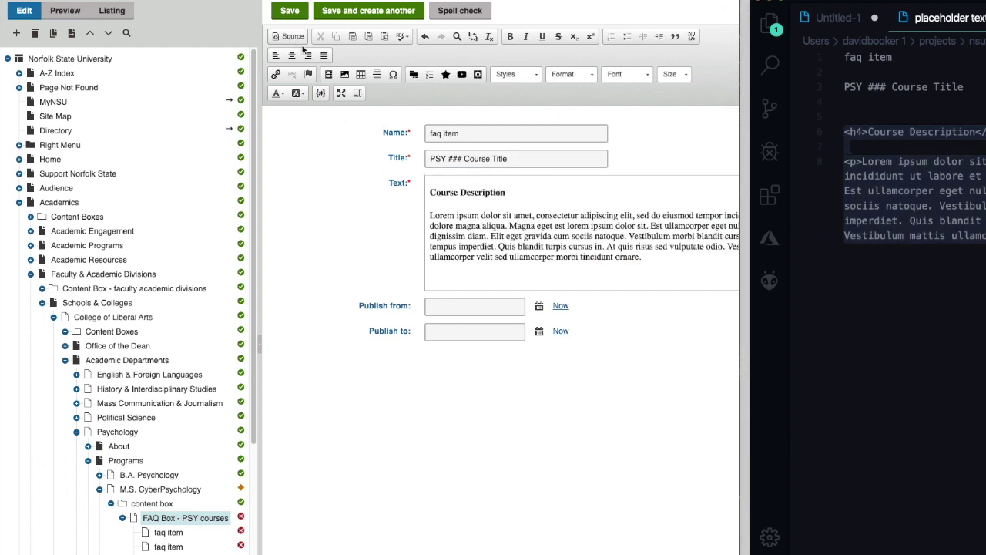
{"action": "left_click", "coordinate": [368, 11]}
Step: Insert the copied Course Description HTML into the source of the blank Faq Item's text and return to the formatted view
{"action": "left_click", "coordinate": [300, 39]}
{"action": "left_click", "coordinate": [465, 190]}
{"action": "key", "text": "ctrl+v"}
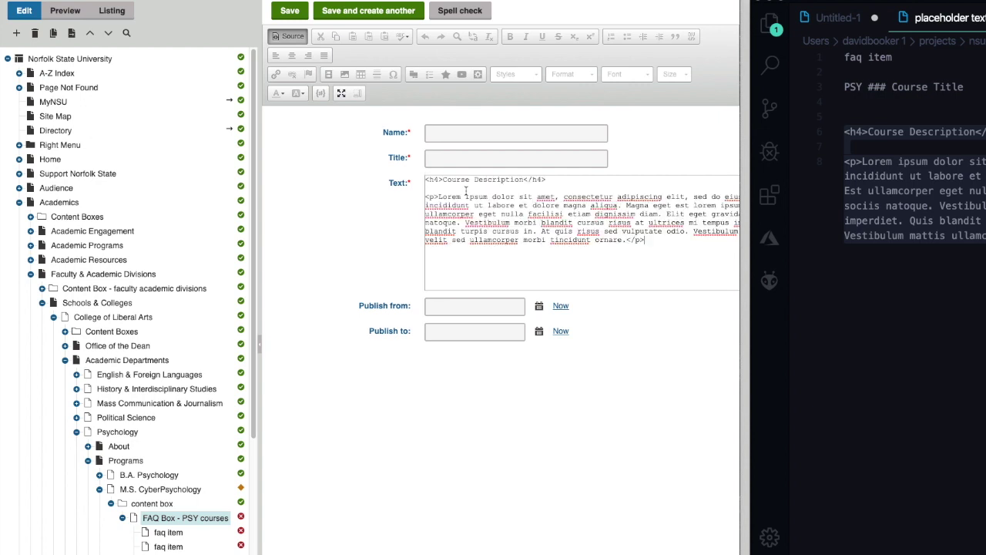
{"action": "left_click", "coordinate": [304, 35]}
Step: Fill the item's title with "PSY ### Course Title" and its name with "faq item" from the placeholder file, then save and create another
{"action": "triple_click", "coordinate": [869, 88]}
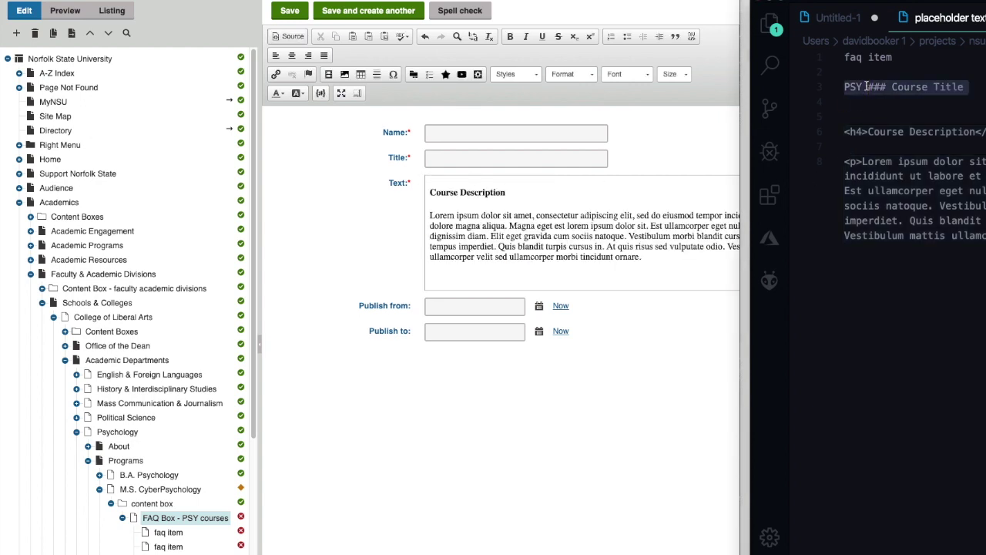
{"action": "left_click", "coordinate": [560, 160]}
{"action": "key", "text": "ctrl+v"}
{"action": "triple_click", "coordinate": [875, 57]}
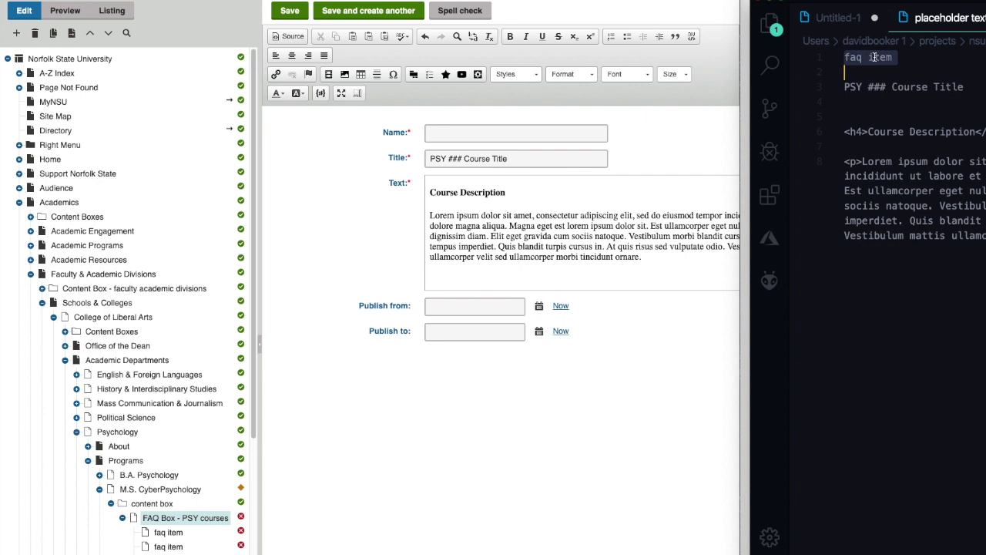
{"action": "left_click", "coordinate": [570, 130]}
{"action": "key", "text": "ctrl+v"}
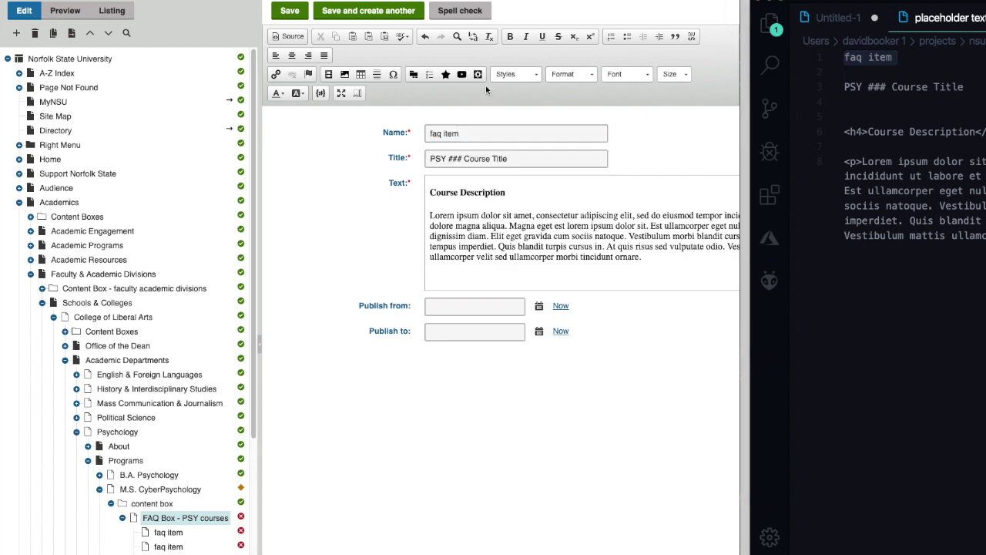
{"action": "left_click", "coordinate": [333, 12]}
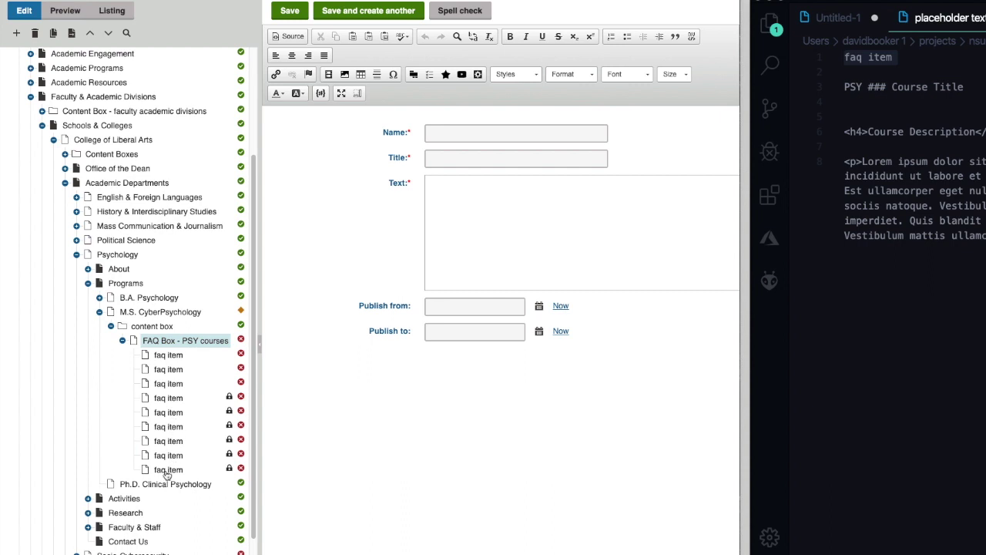
Step: Fill the last Faq Item's name with "faq item" and its title with "PSY ### Course Title" from the previously used entries
{"action": "left_click", "coordinate": [455, 135]}
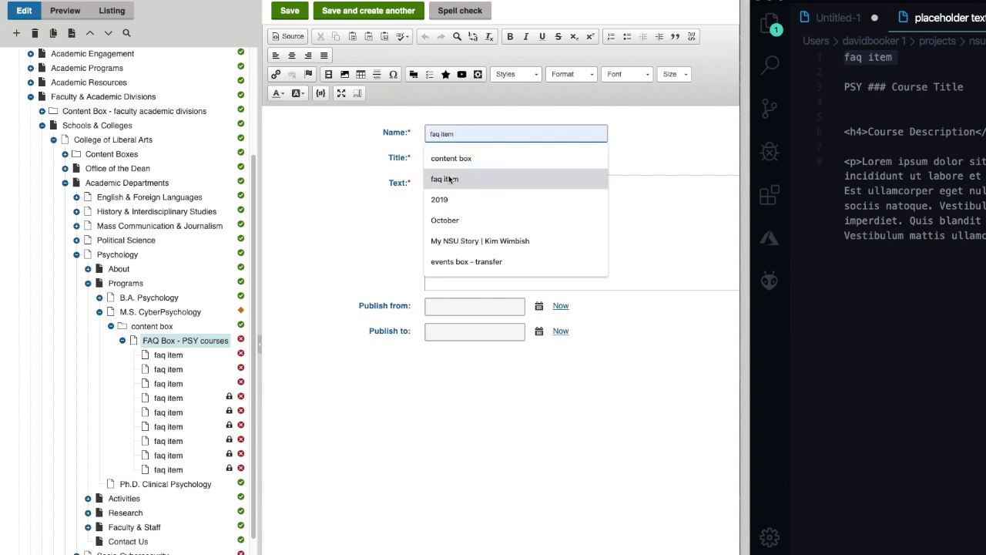
{"action": "left_click", "coordinate": [449, 179]}
{"action": "left_click", "coordinate": [448, 158]}
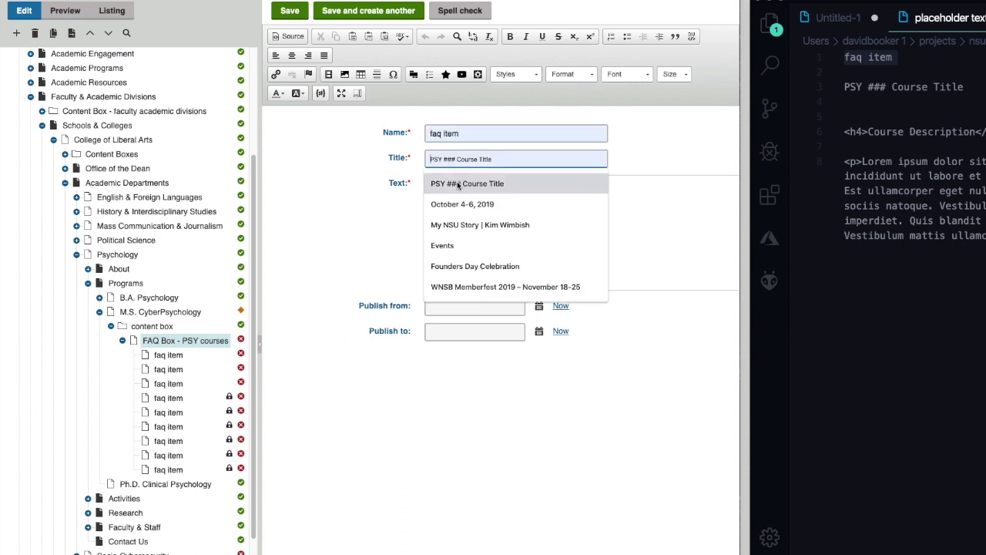
{"action": "left_click", "coordinate": [455, 179]}
{"action": "left_click", "coordinate": [456, 190]}
Step: Copy the Course Description h4 and paragraph HTML from the placeholder file into the last item's text source and save the item
{"action": "left_click", "coordinate": [288, 36]}
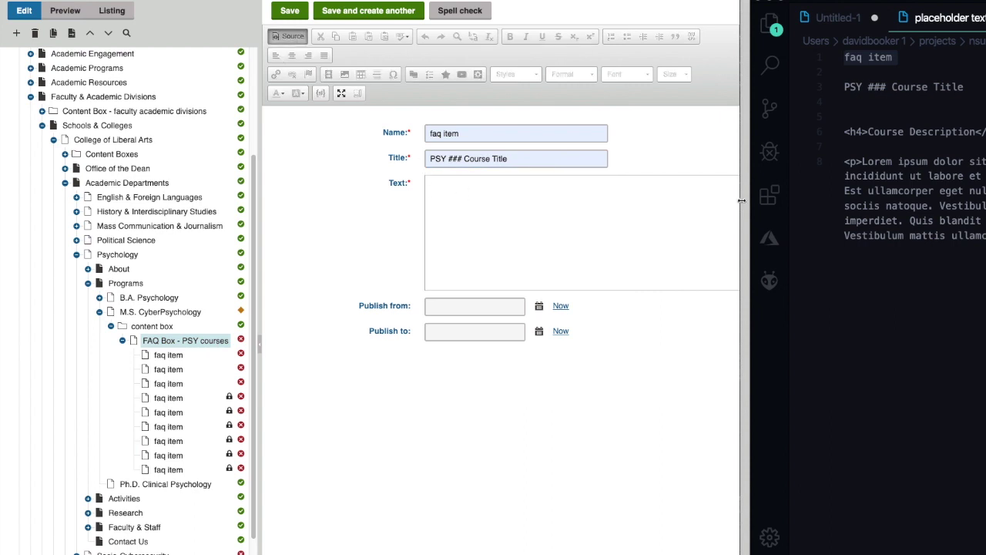
{"action": "left_click_drag", "start_coordinate": [845, 131], "coordinate": [932, 239]}
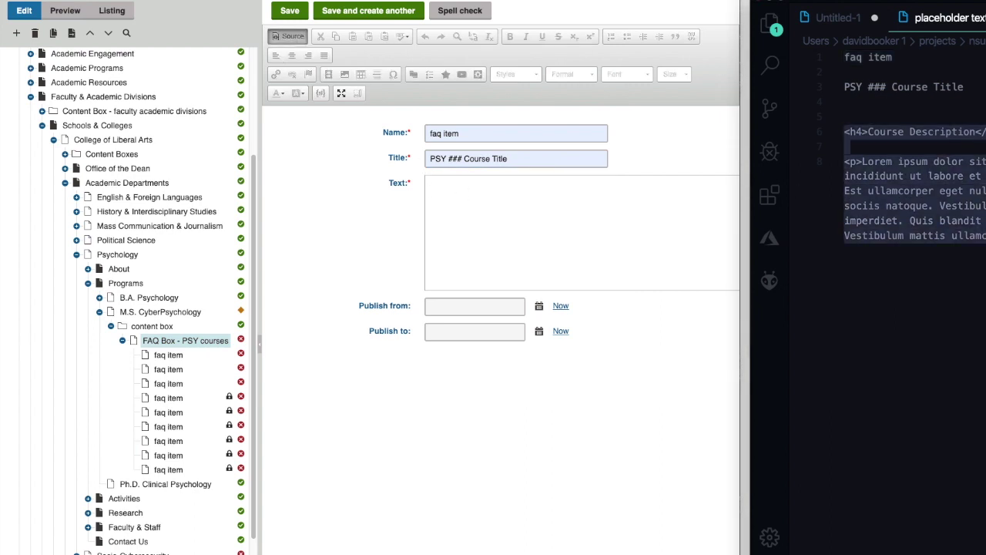
{"action": "left_click", "coordinate": [461, 209]}
{"action": "key", "text": "super+v"}
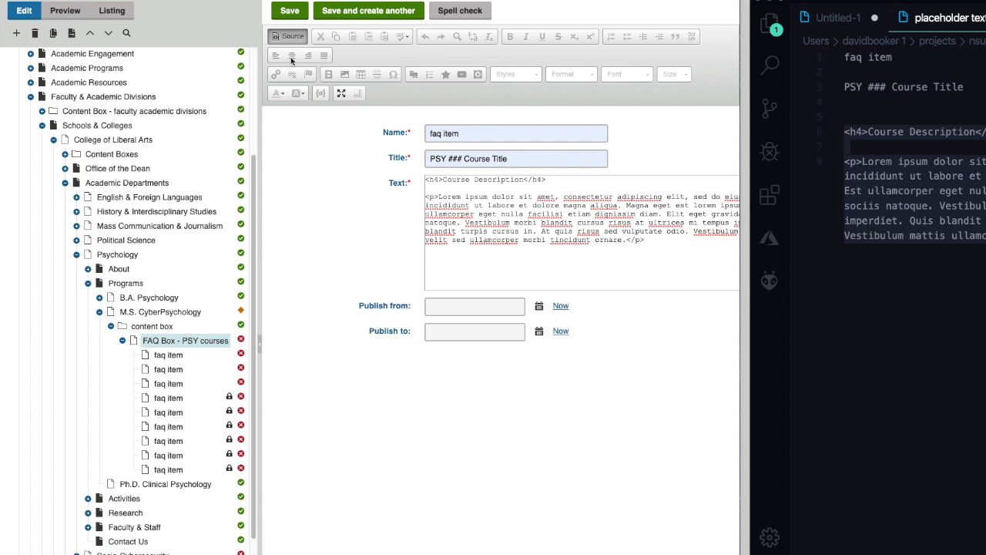
{"action": "left_click", "coordinate": [293, 37]}
{"action": "left_click", "coordinate": [289, 10]}
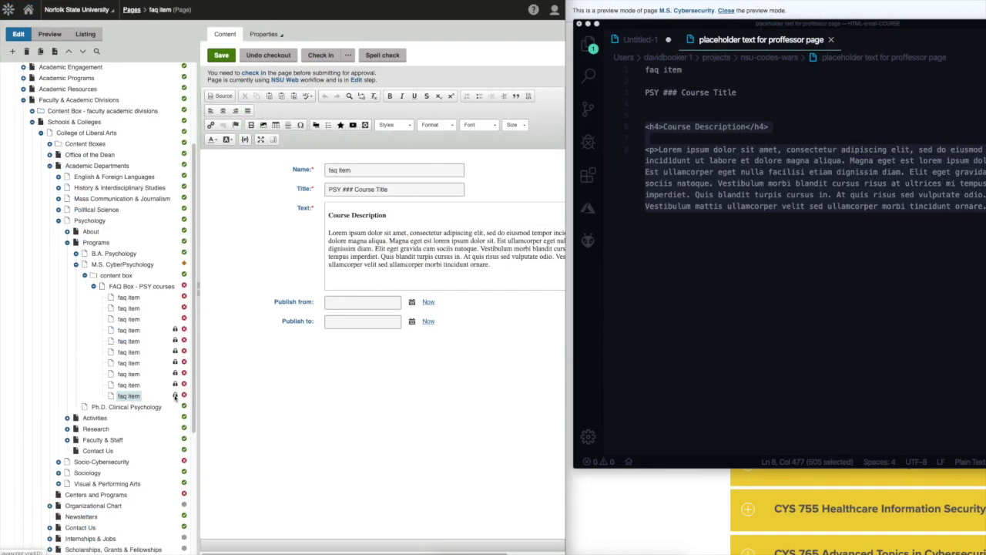
Step: Check in the fourth, fifth and sixth faq items under "FAQ Box - PSY courses"
{"action": "left_click", "coordinate": [137, 330]}
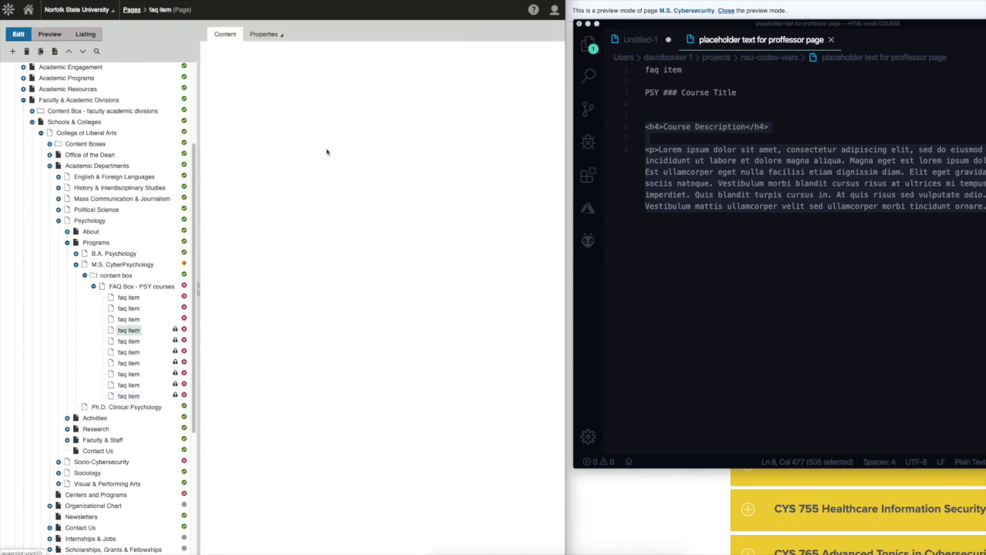
{"action": "left_click", "coordinate": [319, 56]}
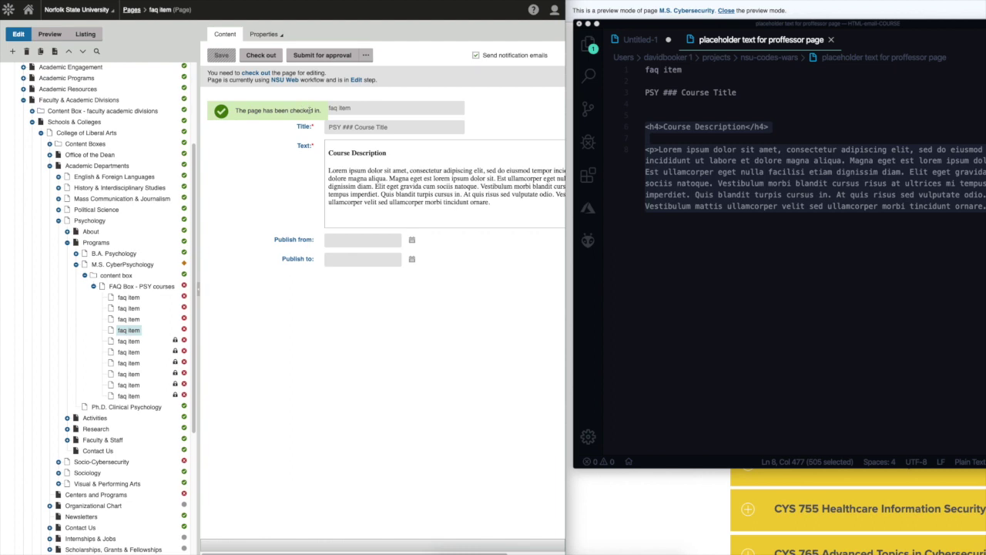
{"action": "left_click", "coordinate": [127, 341]}
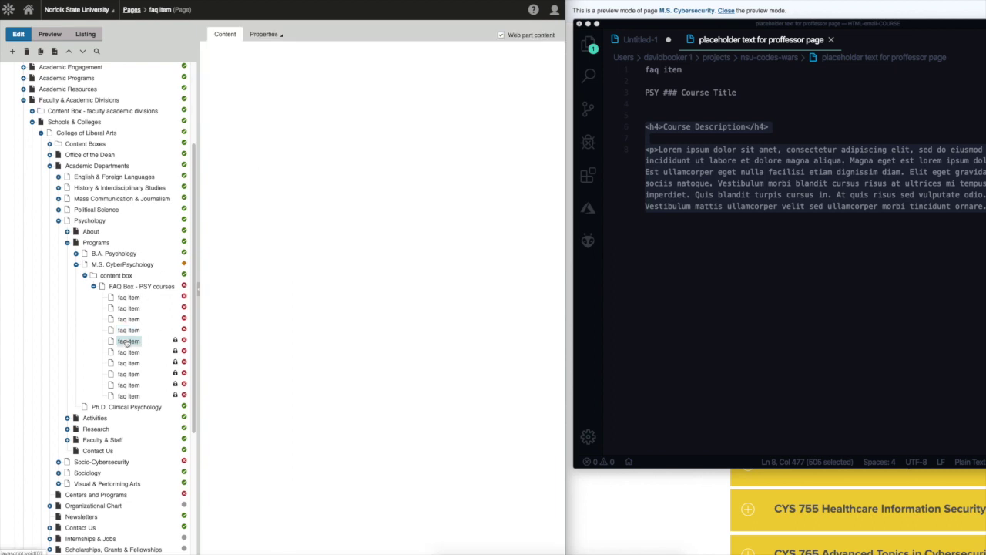
{"action": "left_click", "coordinate": [309, 58]}
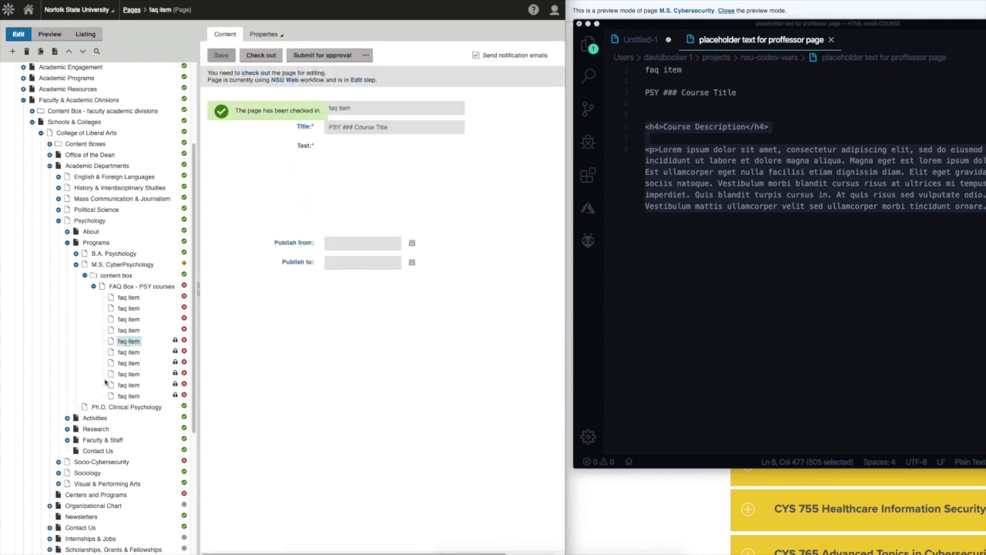
{"action": "left_click", "coordinate": [133, 353]}
{"action": "left_click", "coordinate": [309, 56]}
Step: Check in the seventh through tenth faq items under "FAQ Box - PSY courses"
{"action": "left_click", "coordinate": [125, 364]}
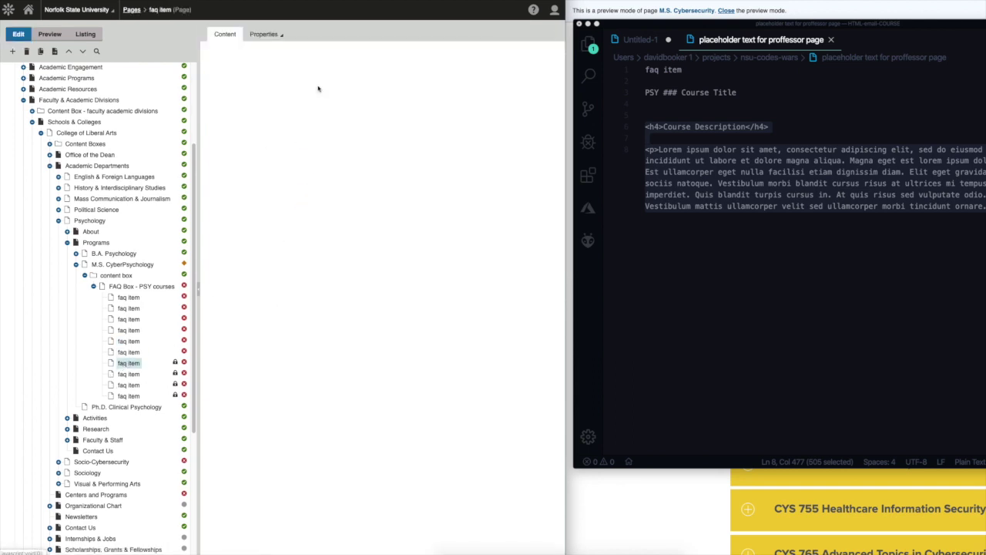
{"action": "left_click", "coordinate": [130, 375]}
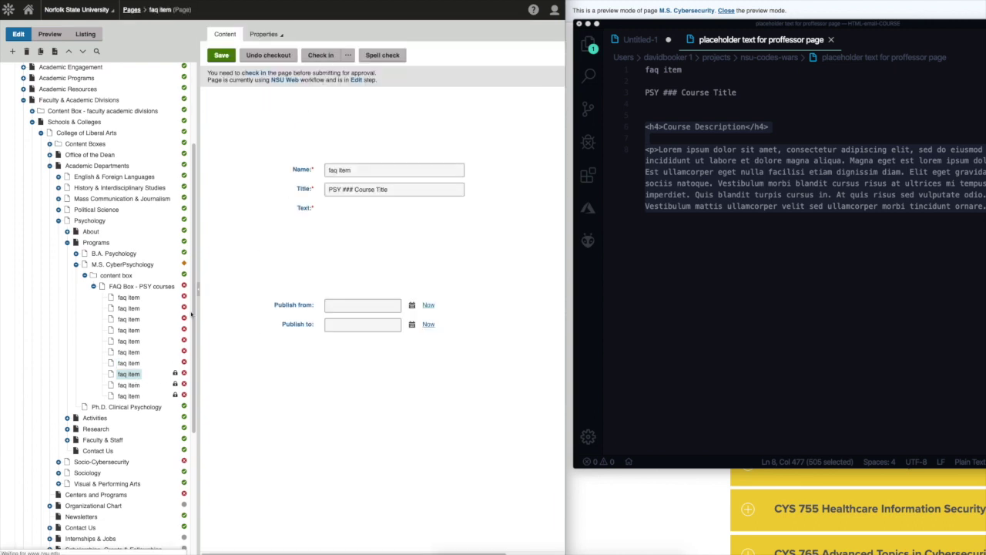
{"action": "left_click", "coordinate": [131, 386]}
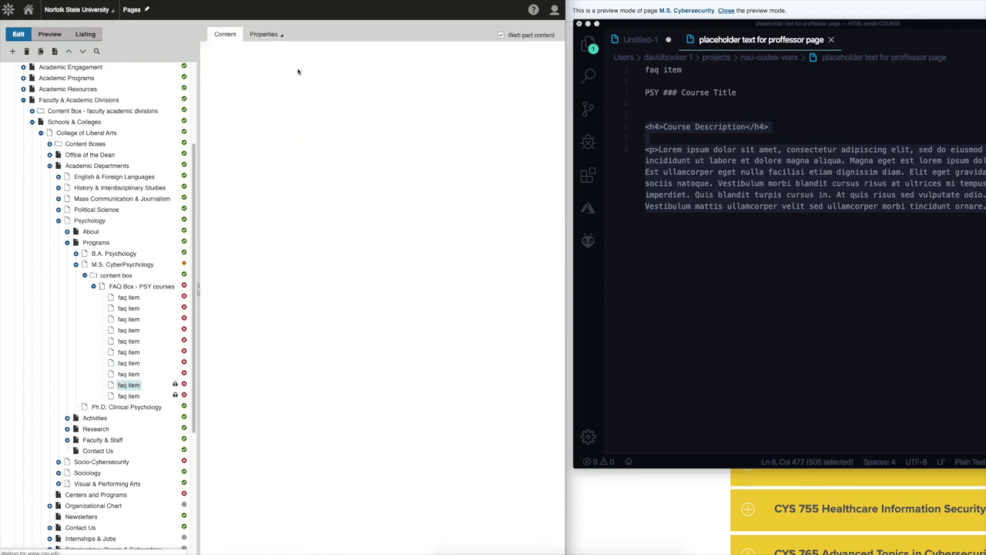
{"action": "left_click", "coordinate": [313, 55]}
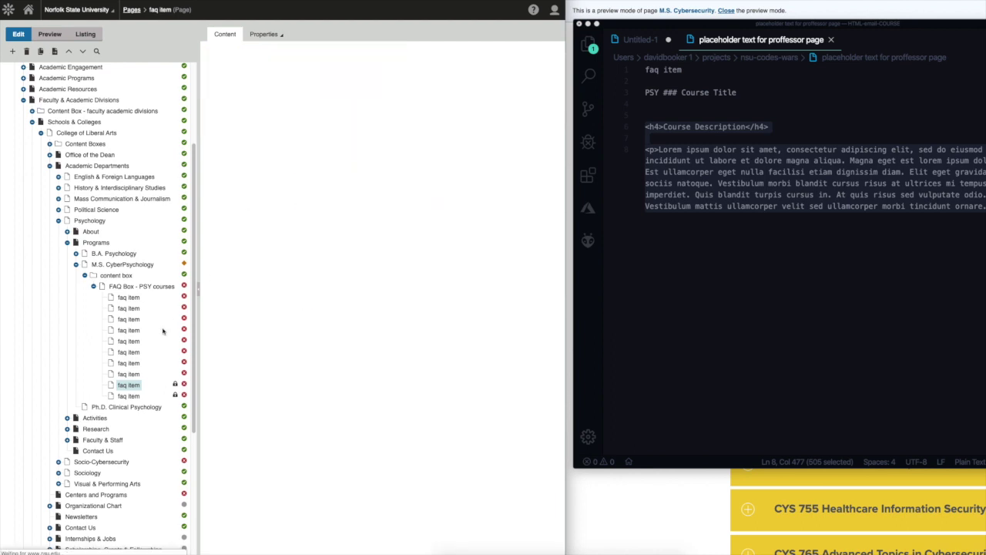
{"action": "left_click", "coordinate": [128, 395]}
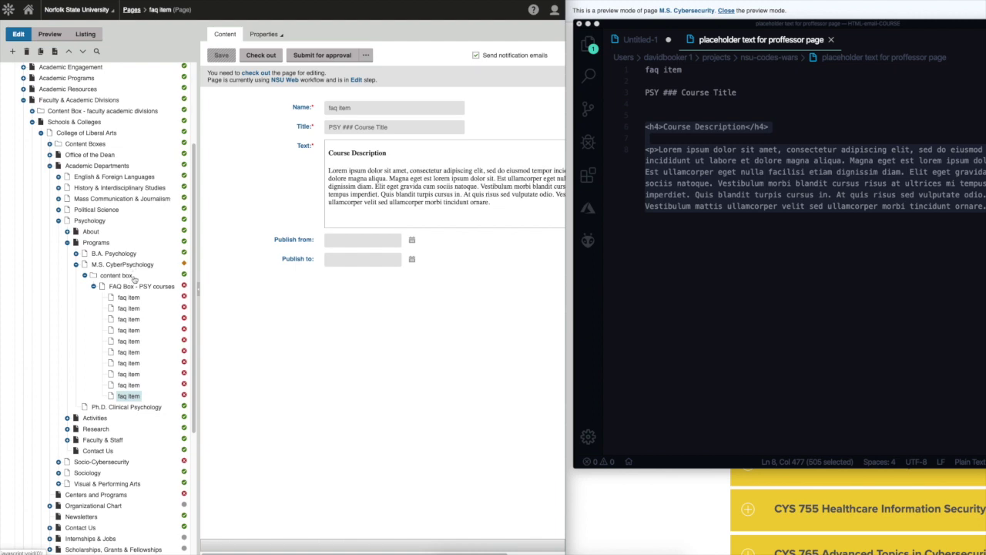
Step: Open the M.S. CyberPsychology page in its page editing view and minimize the code editor window, leaving the Untitled-1 file open
{"action": "left_click", "coordinate": [132, 286]}
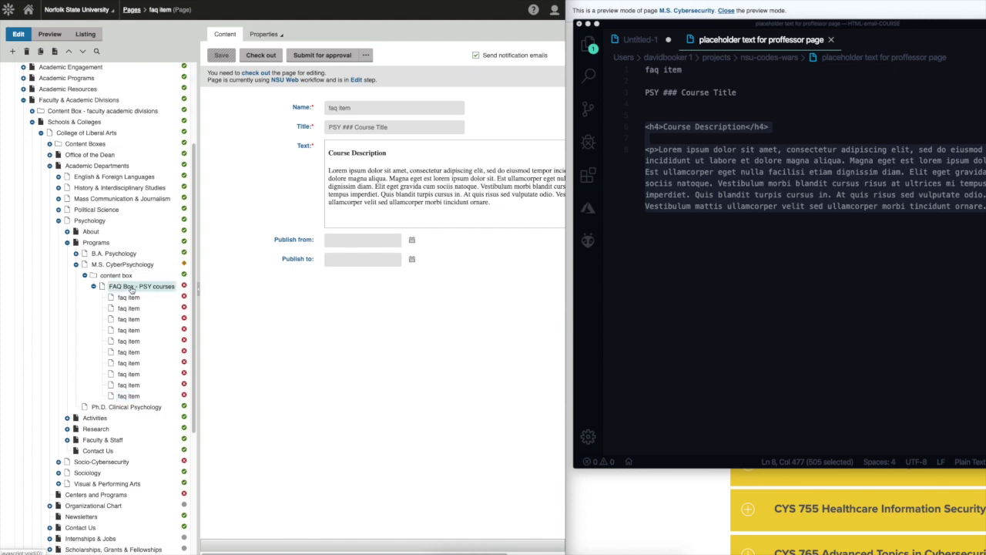
{"action": "left_click", "coordinate": [121, 265]}
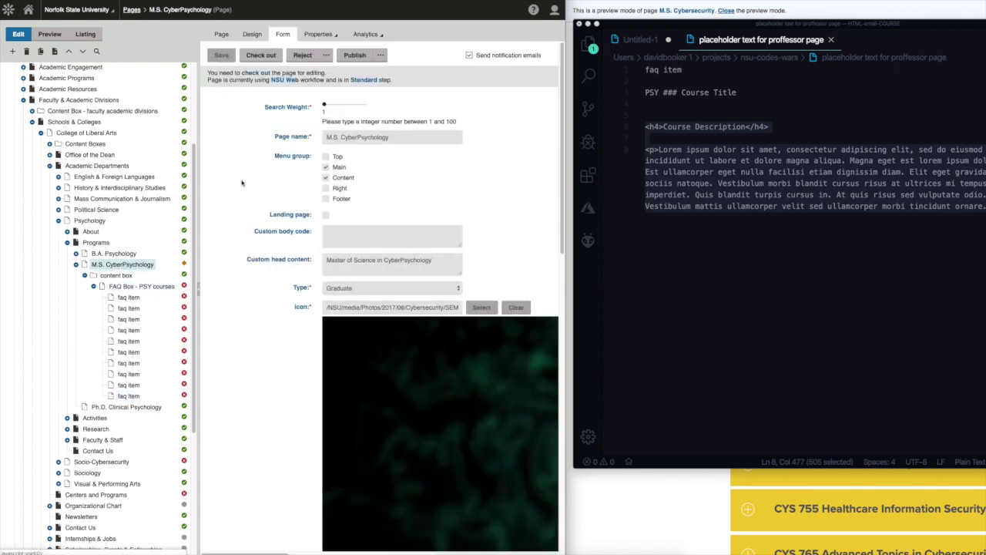
{"action": "left_click", "coordinate": [222, 35]}
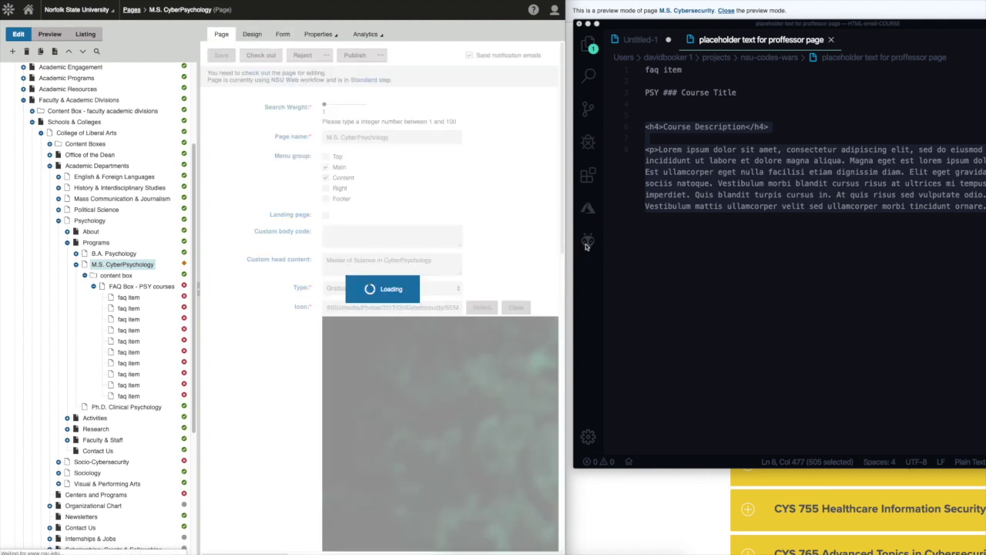
{"action": "left_click", "coordinate": [580, 24]}
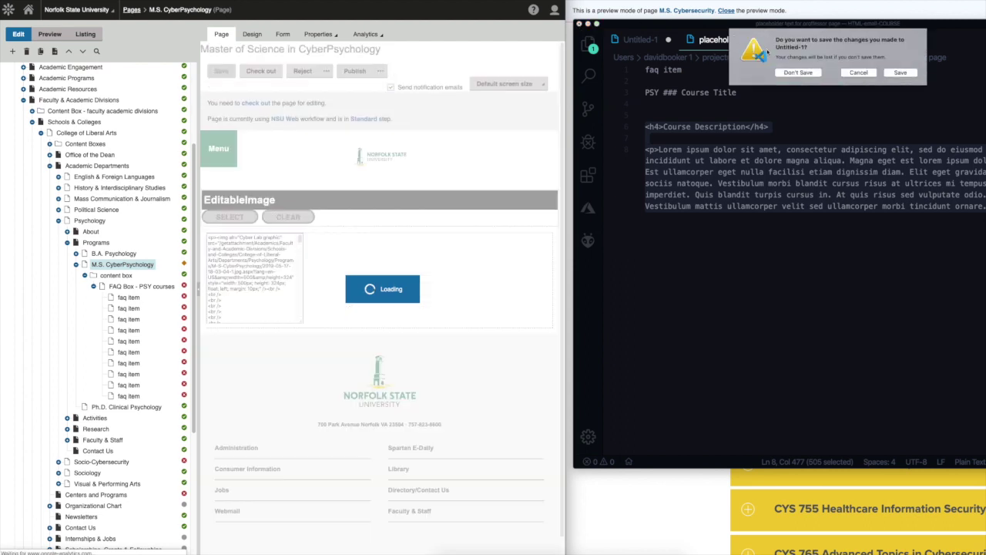
{"action": "left_click", "coordinate": [858, 72]}
{"action": "left_click", "coordinate": [588, 24]}
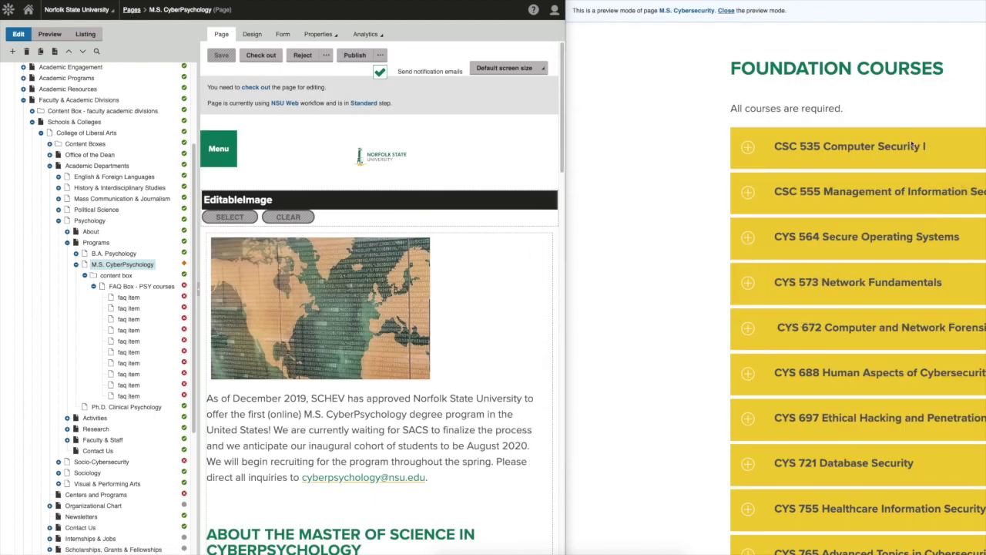
Step: Examine the M.S. CyberPsychology page down to Foundation Courses and expand the "PSY ### Course Title" item to inspect its course description formatting
{"action": "scroll", "coordinate": [542, 279], "scroll_direction": "down", "scroll_amount": 13}
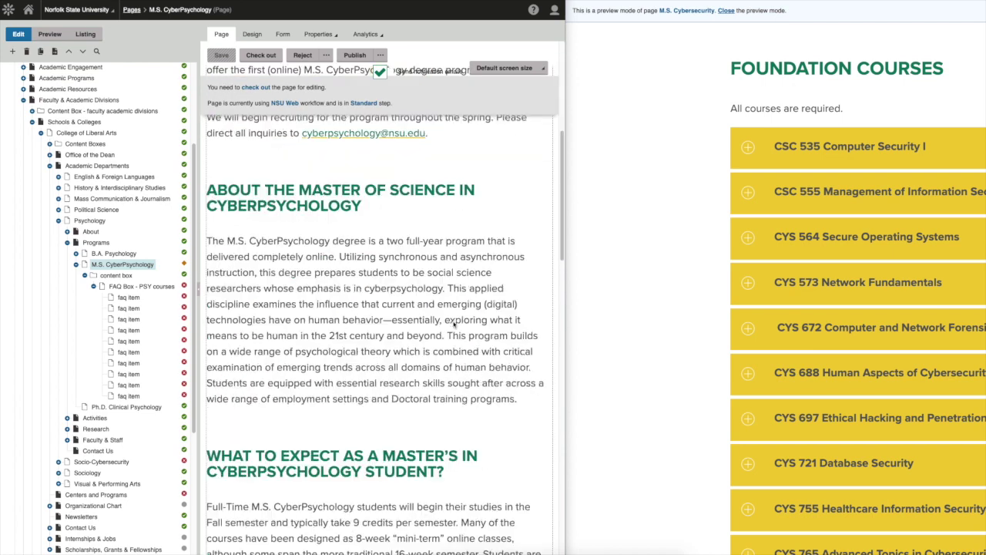
{"action": "scroll", "coordinate": [454, 323], "scroll_direction": "down", "scroll_amount": 5}
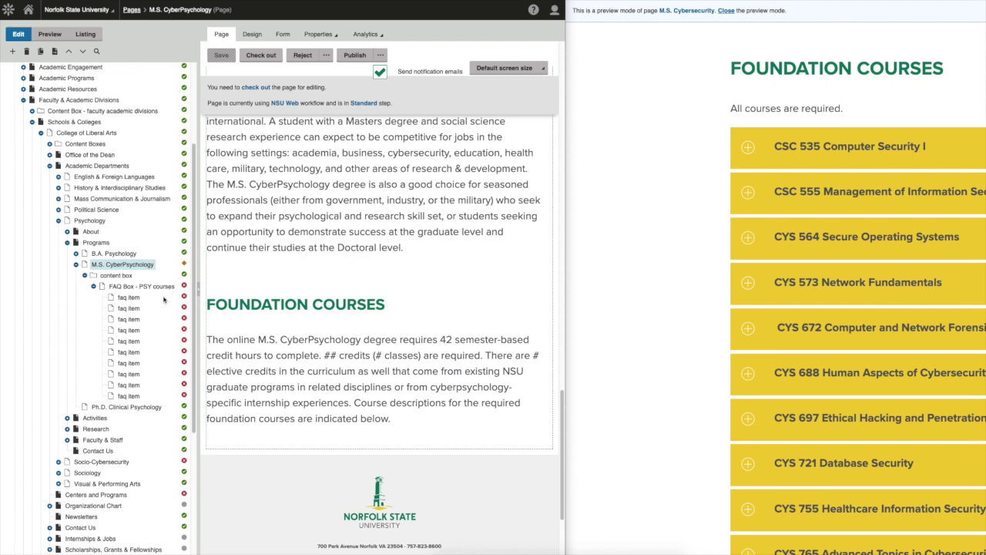
{"action": "scroll", "coordinate": [345, 406], "scroll_direction": "down", "scroll_amount": 12}
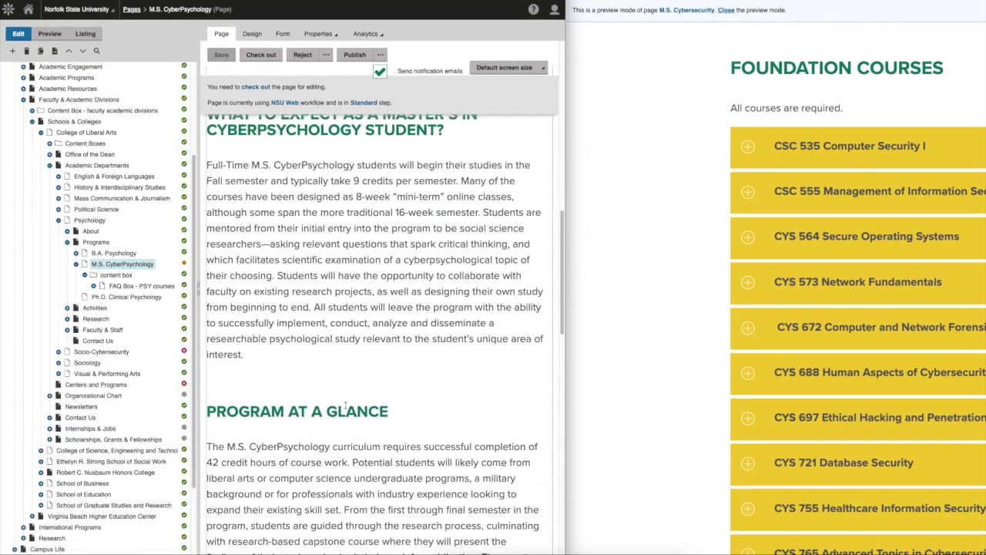
{"action": "scroll", "coordinate": [346, 406], "scroll_direction": "down", "scroll_amount": 10}
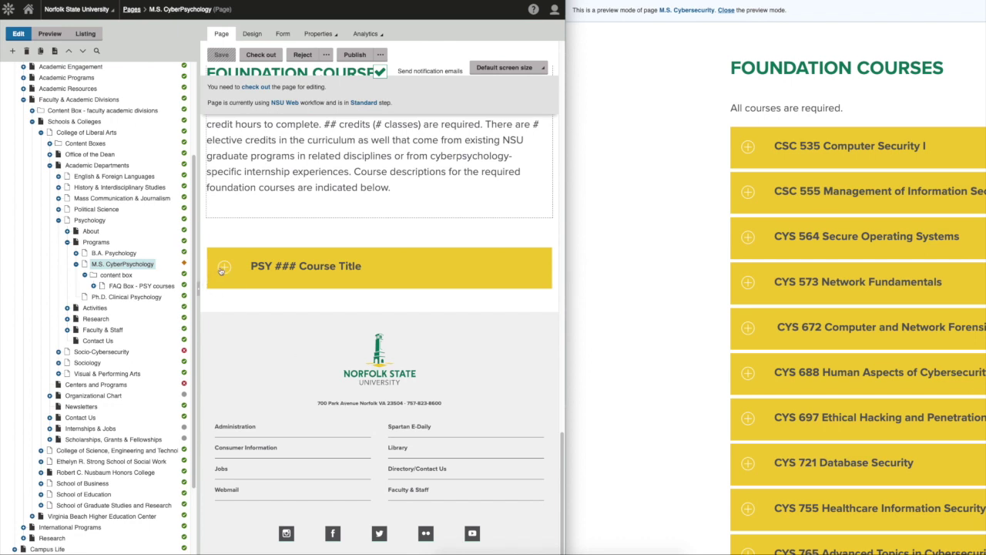
{"action": "left_click", "coordinate": [222, 268]}
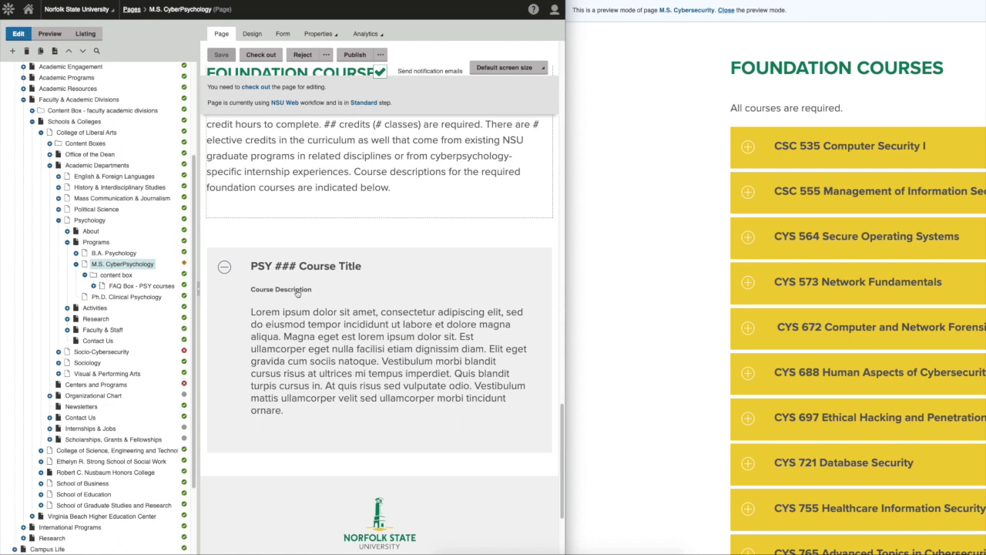
{"action": "left_click_drag", "start_coordinate": [254, 318], "coordinate": [510, 375]}
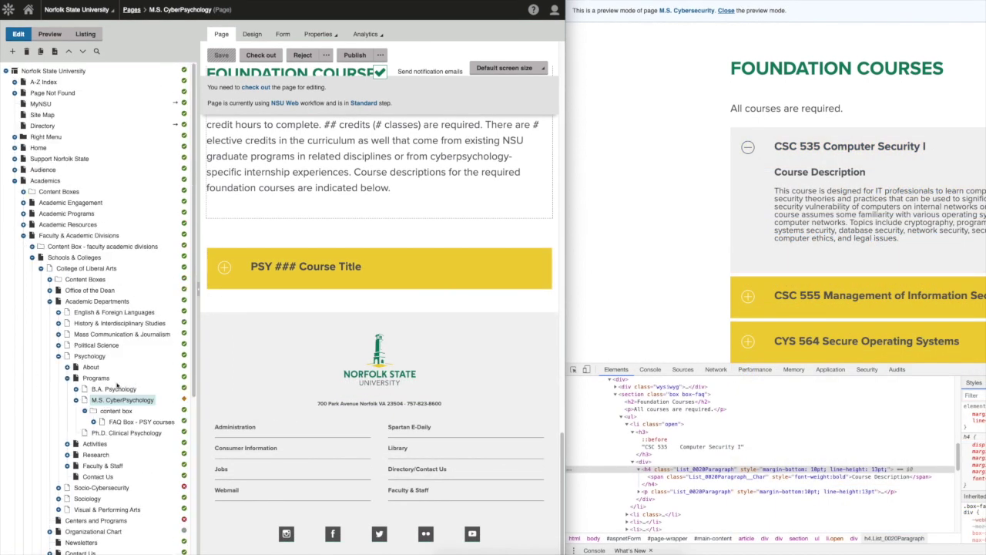
Step: Submit for approval and publish the second through sixth faq items under "FAQ Box - PSY courses"
{"action": "left_click", "coordinate": [93, 422]}
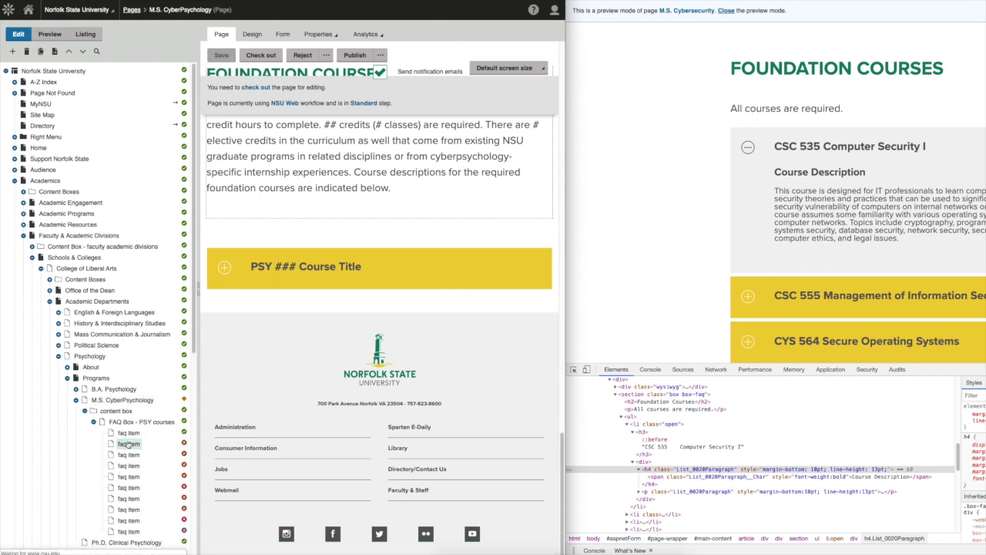
{"action": "left_click", "coordinate": [128, 443]}
{"action": "left_click", "coordinate": [128, 465]}
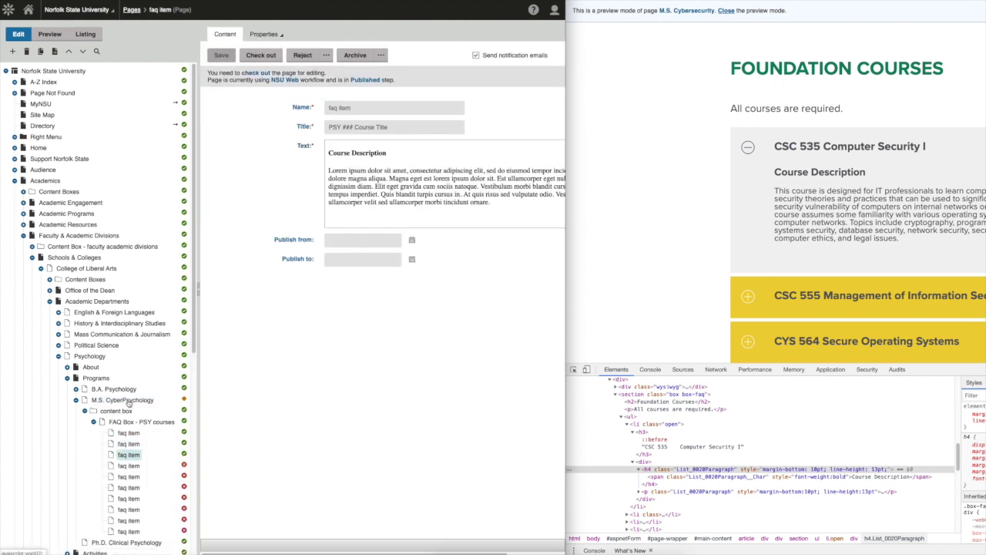
{"action": "left_click", "coordinate": [129, 487]}
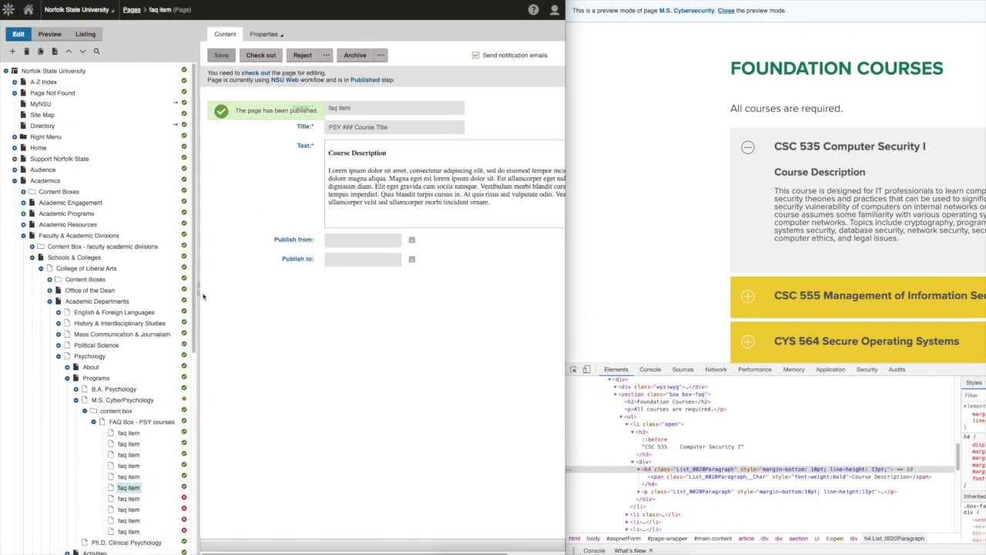
Step: Submit for approval and publish the seventh through tenth faq items under "FAQ Box - PSY courses"
{"action": "left_click", "coordinate": [166, 499]}
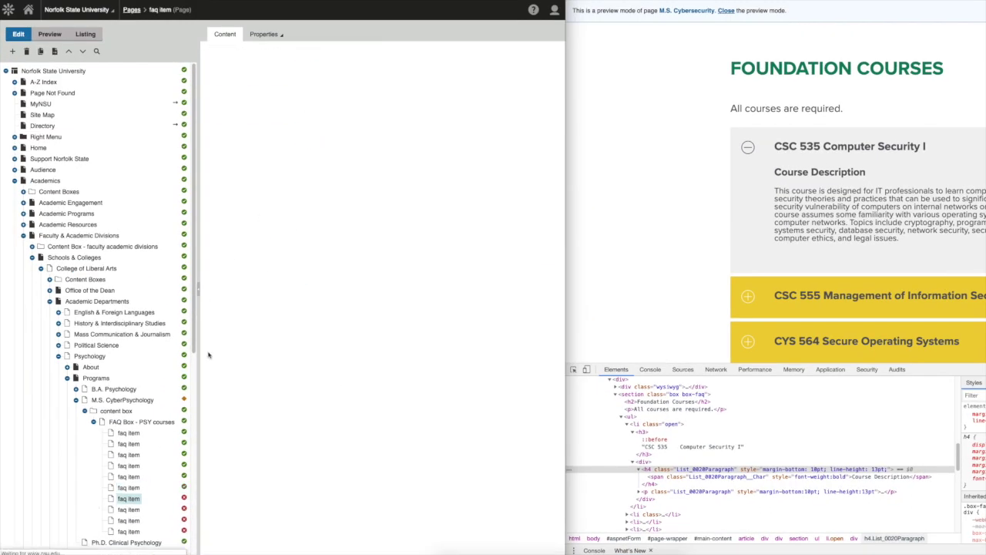
{"action": "left_click", "coordinate": [128, 520]}
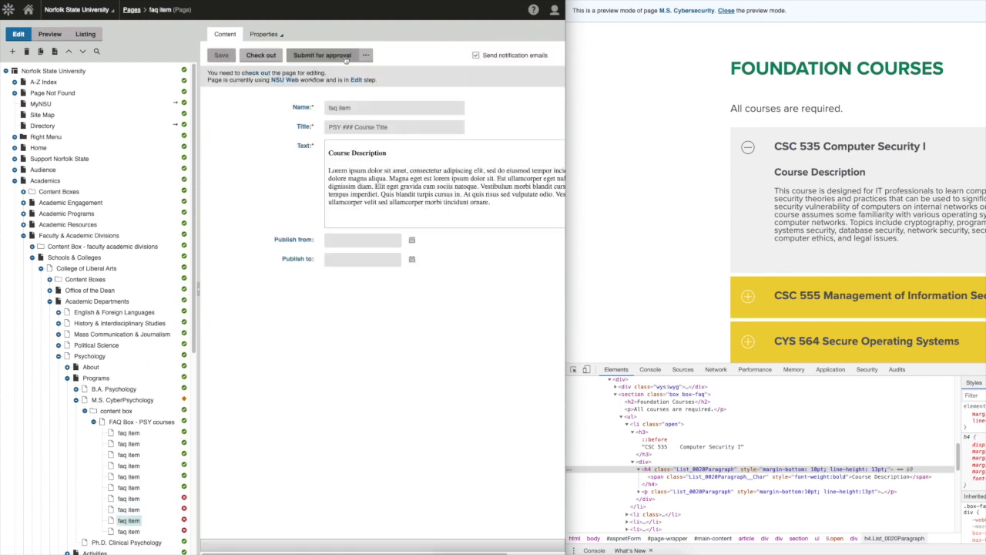
{"action": "left_click", "coordinate": [346, 56]}
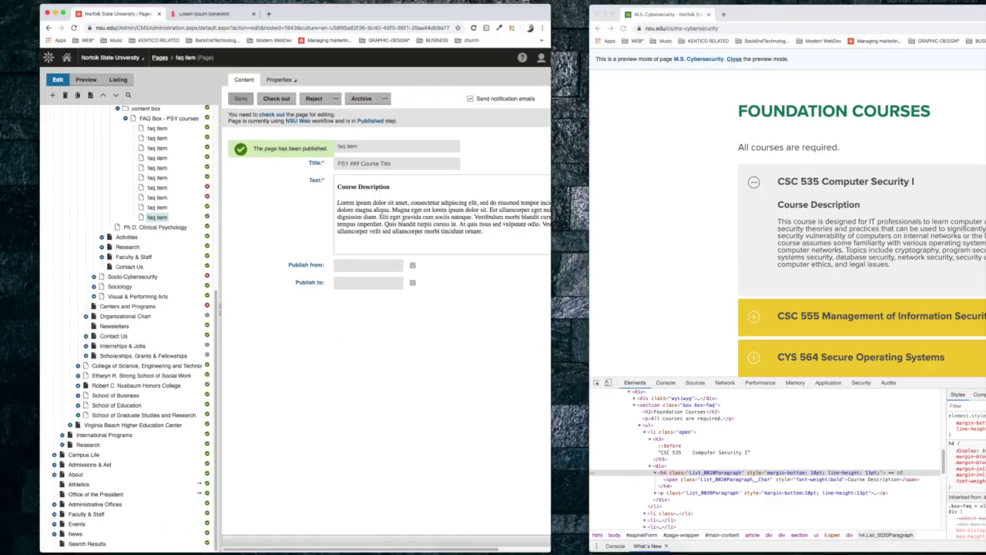
{"action": "left_click", "coordinate": [157, 188]}
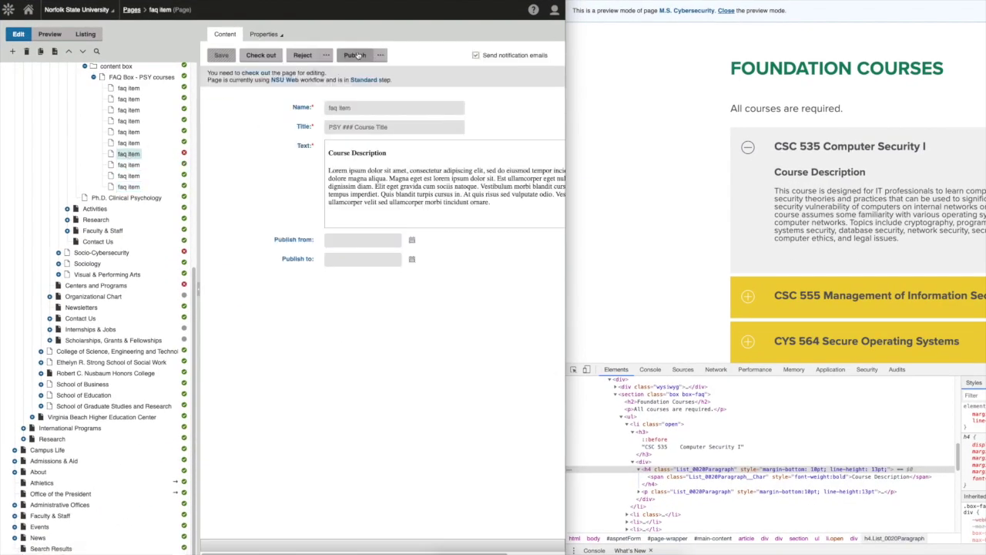
{"action": "left_click", "coordinate": [356, 55]}
Step: Open the M.S. CyberPsychology page and inspect the list of "PSY ### Course Title" items below the foundation courses text
{"action": "scroll", "coordinate": [115, 155], "scroll_direction": "up", "scroll_amount": 1}
{"action": "left_click", "coordinate": [123, 98]}
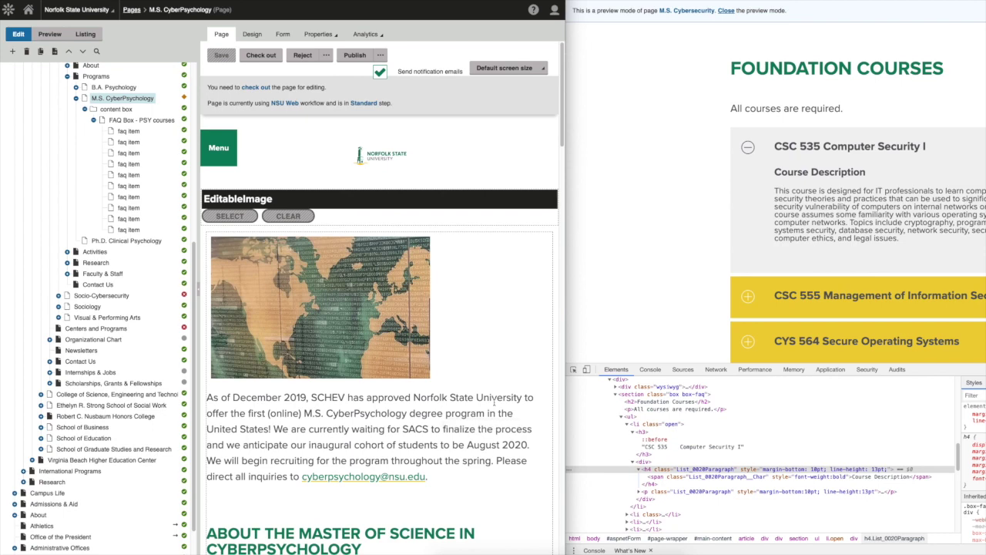
{"action": "scroll", "coordinate": [494, 403], "scroll_direction": "down", "scroll_amount": 4}
{"action": "scroll", "coordinate": [494, 402], "scroll_direction": "down", "scroll_amount": 3}
{"action": "scroll", "coordinate": [494, 400], "scroll_direction": "down", "scroll_amount": 15}
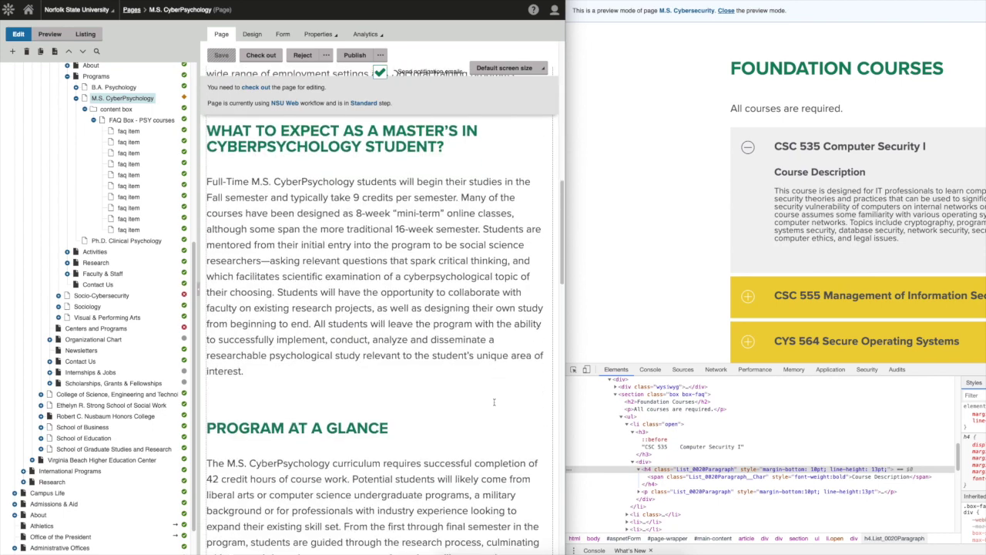
{"action": "scroll", "coordinate": [494, 401], "scroll_direction": "down", "scroll_amount": 5}
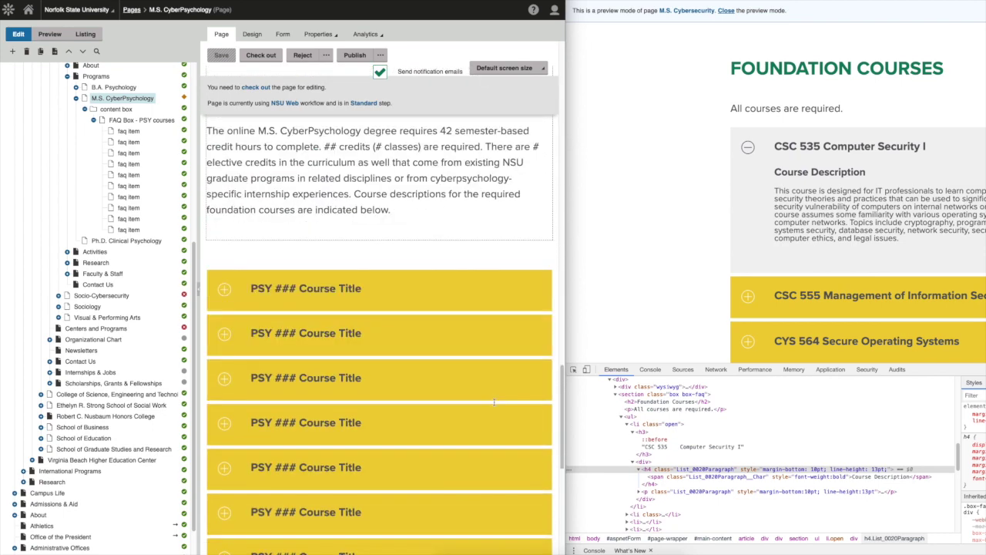